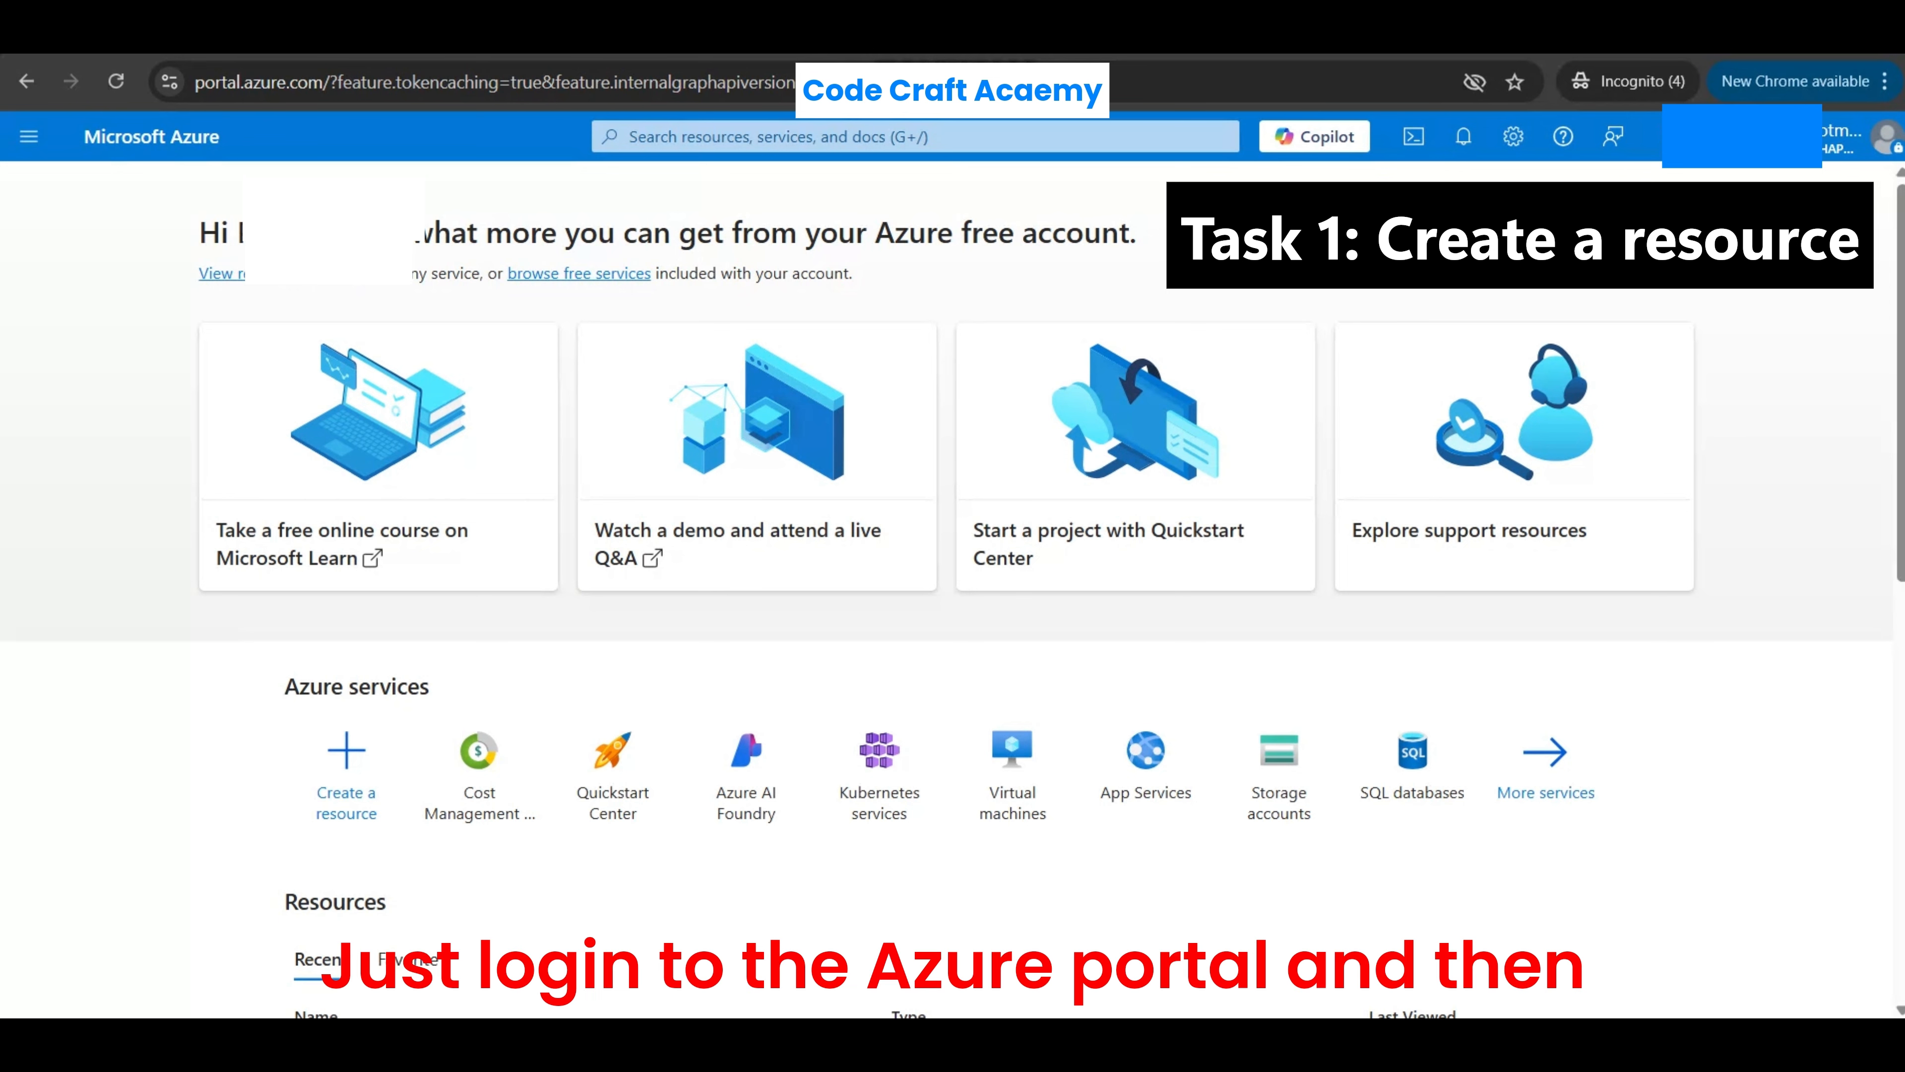
- Start creating a Storage account resource from the Storage category of the resource catalogue
{"action": "left_click", "coordinate": [347, 773]}
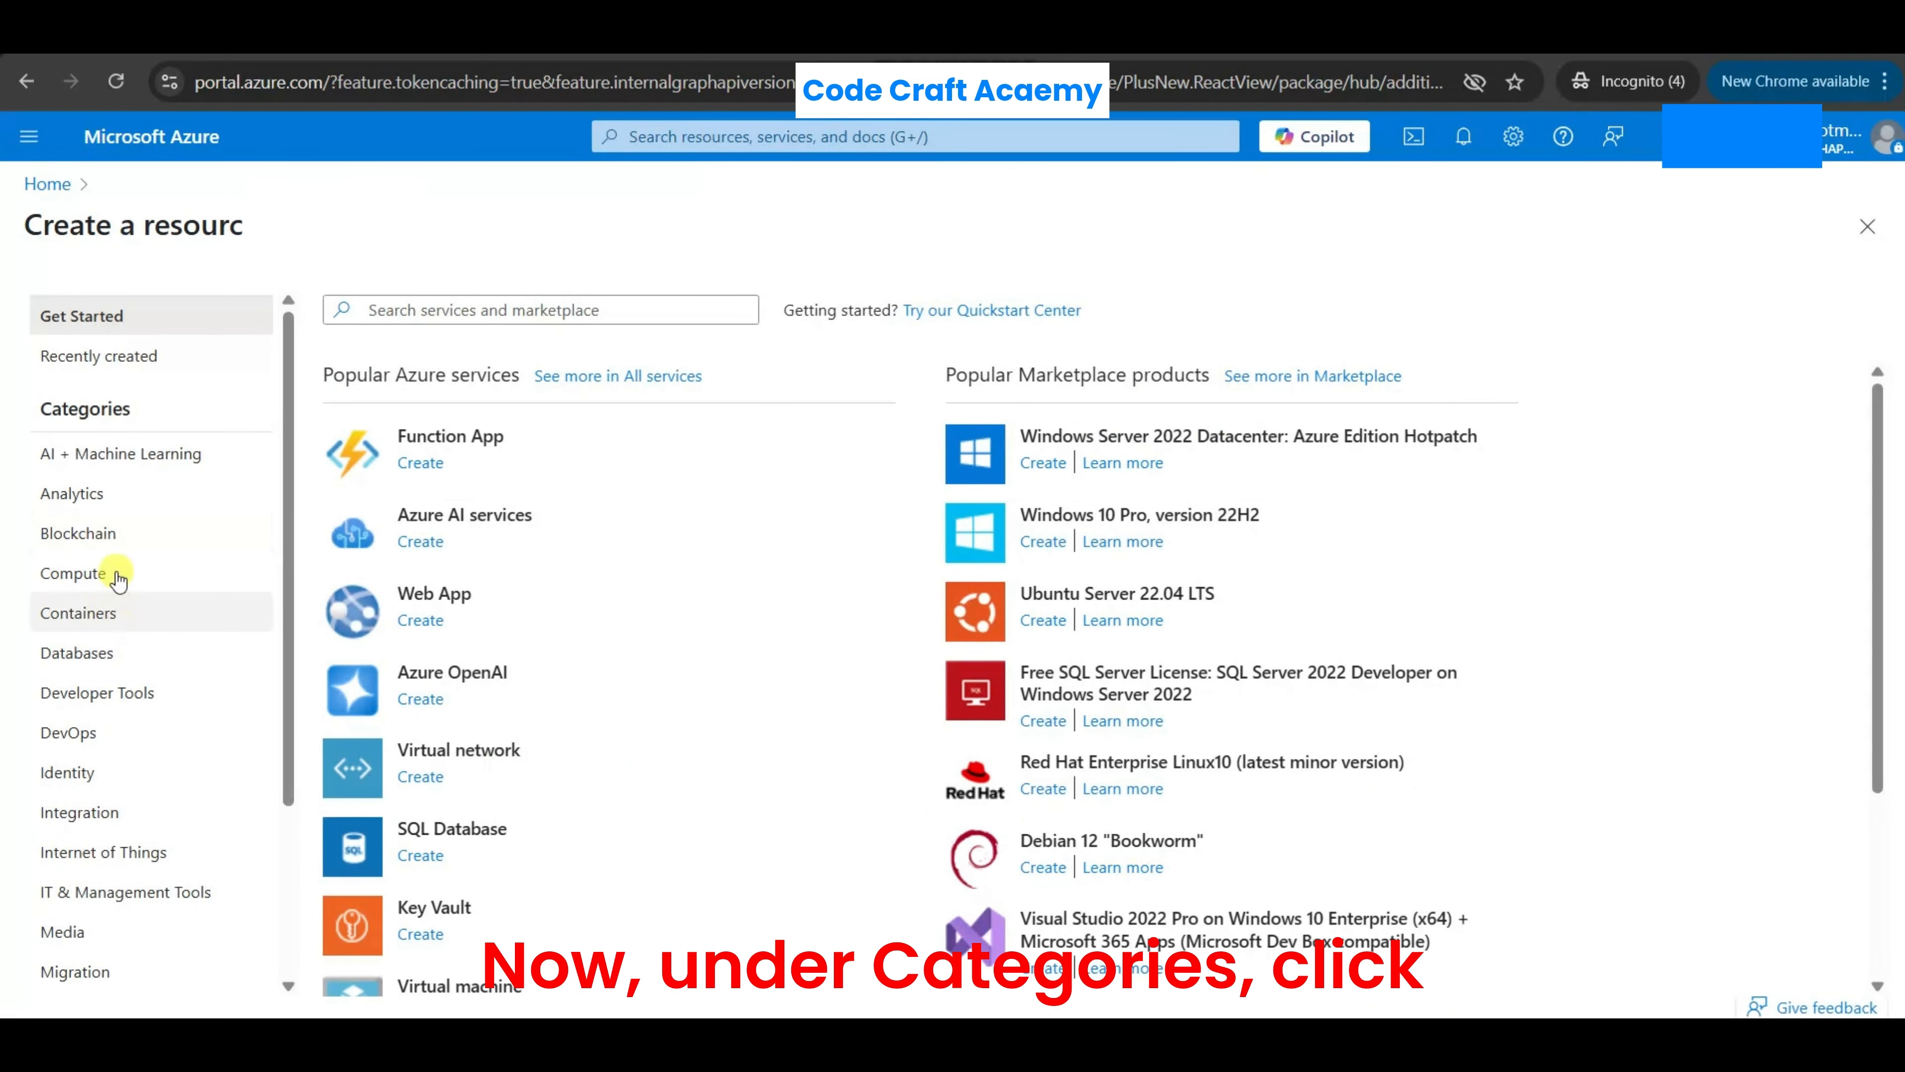
{"action": "scroll", "coordinate": [118, 600], "scroll_direction": "down", "scroll_amount": 3}
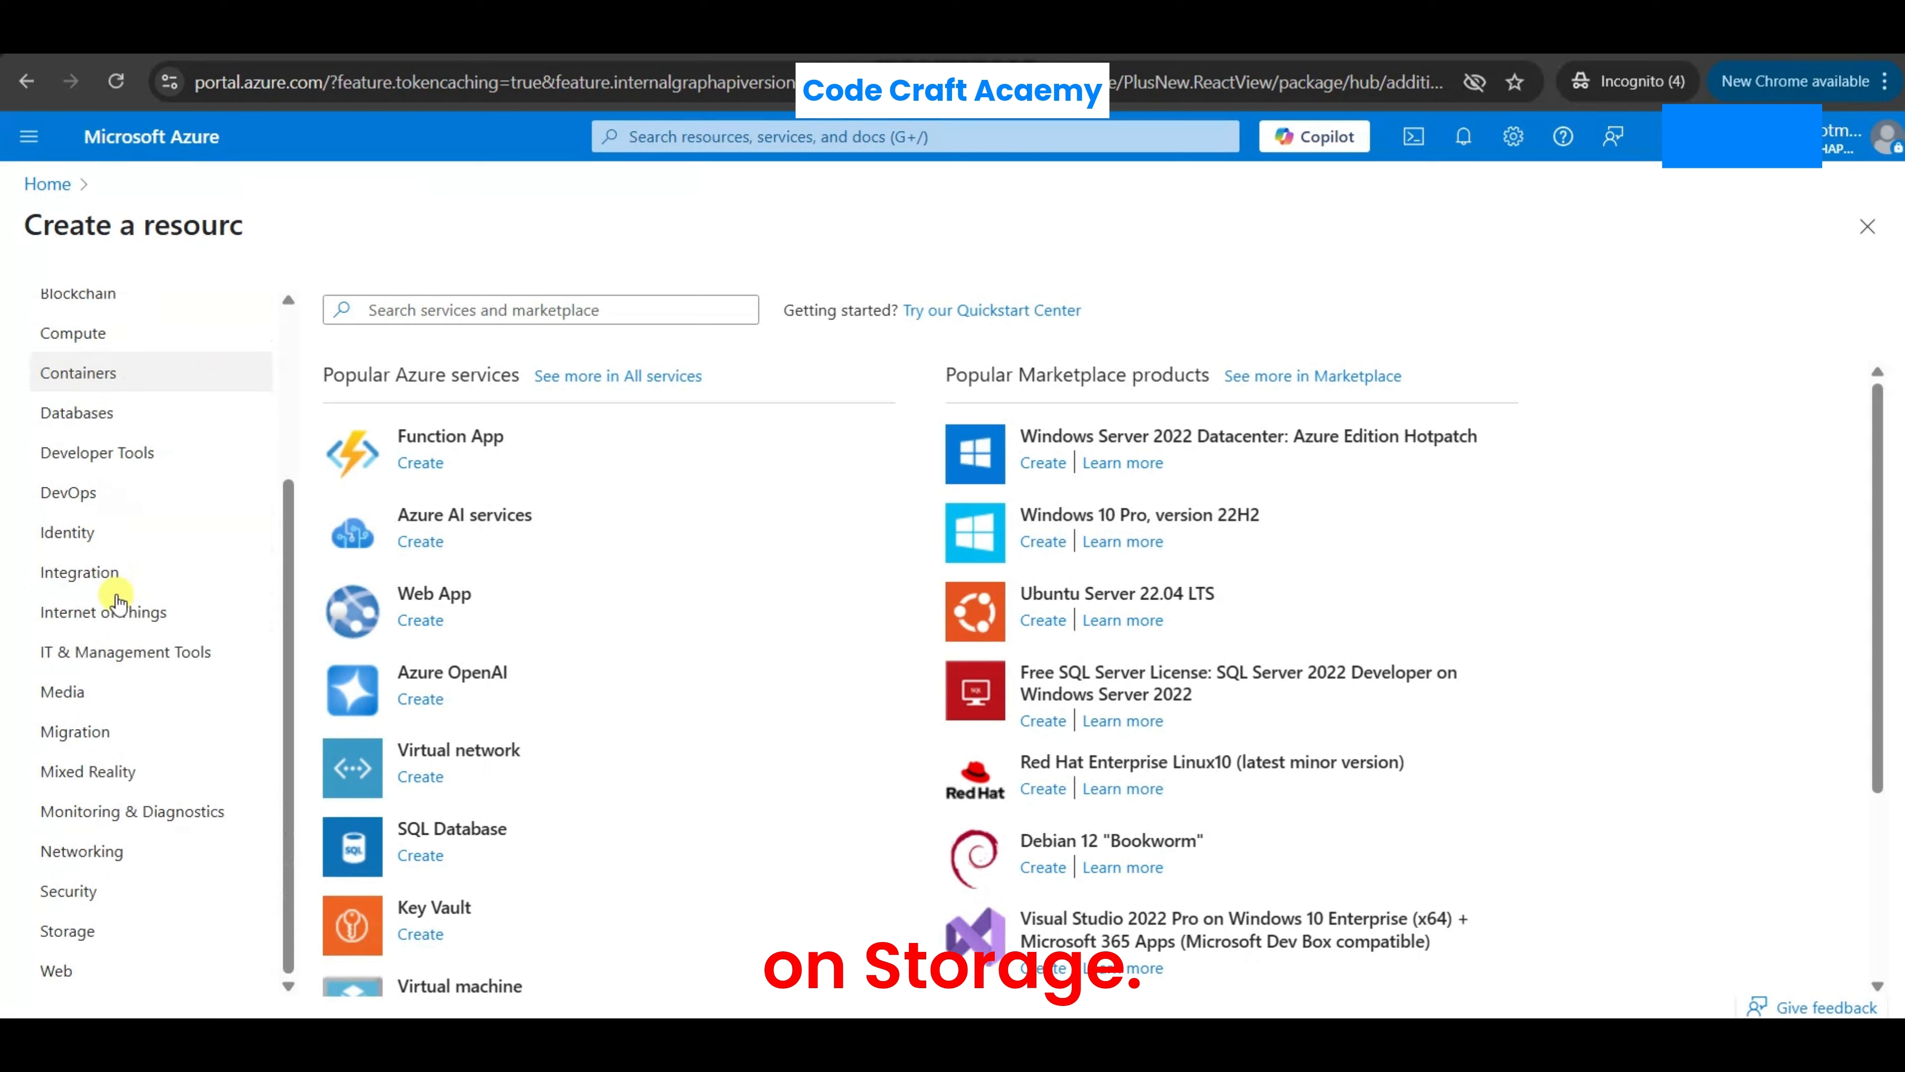
{"action": "left_click", "coordinate": [72, 928]}
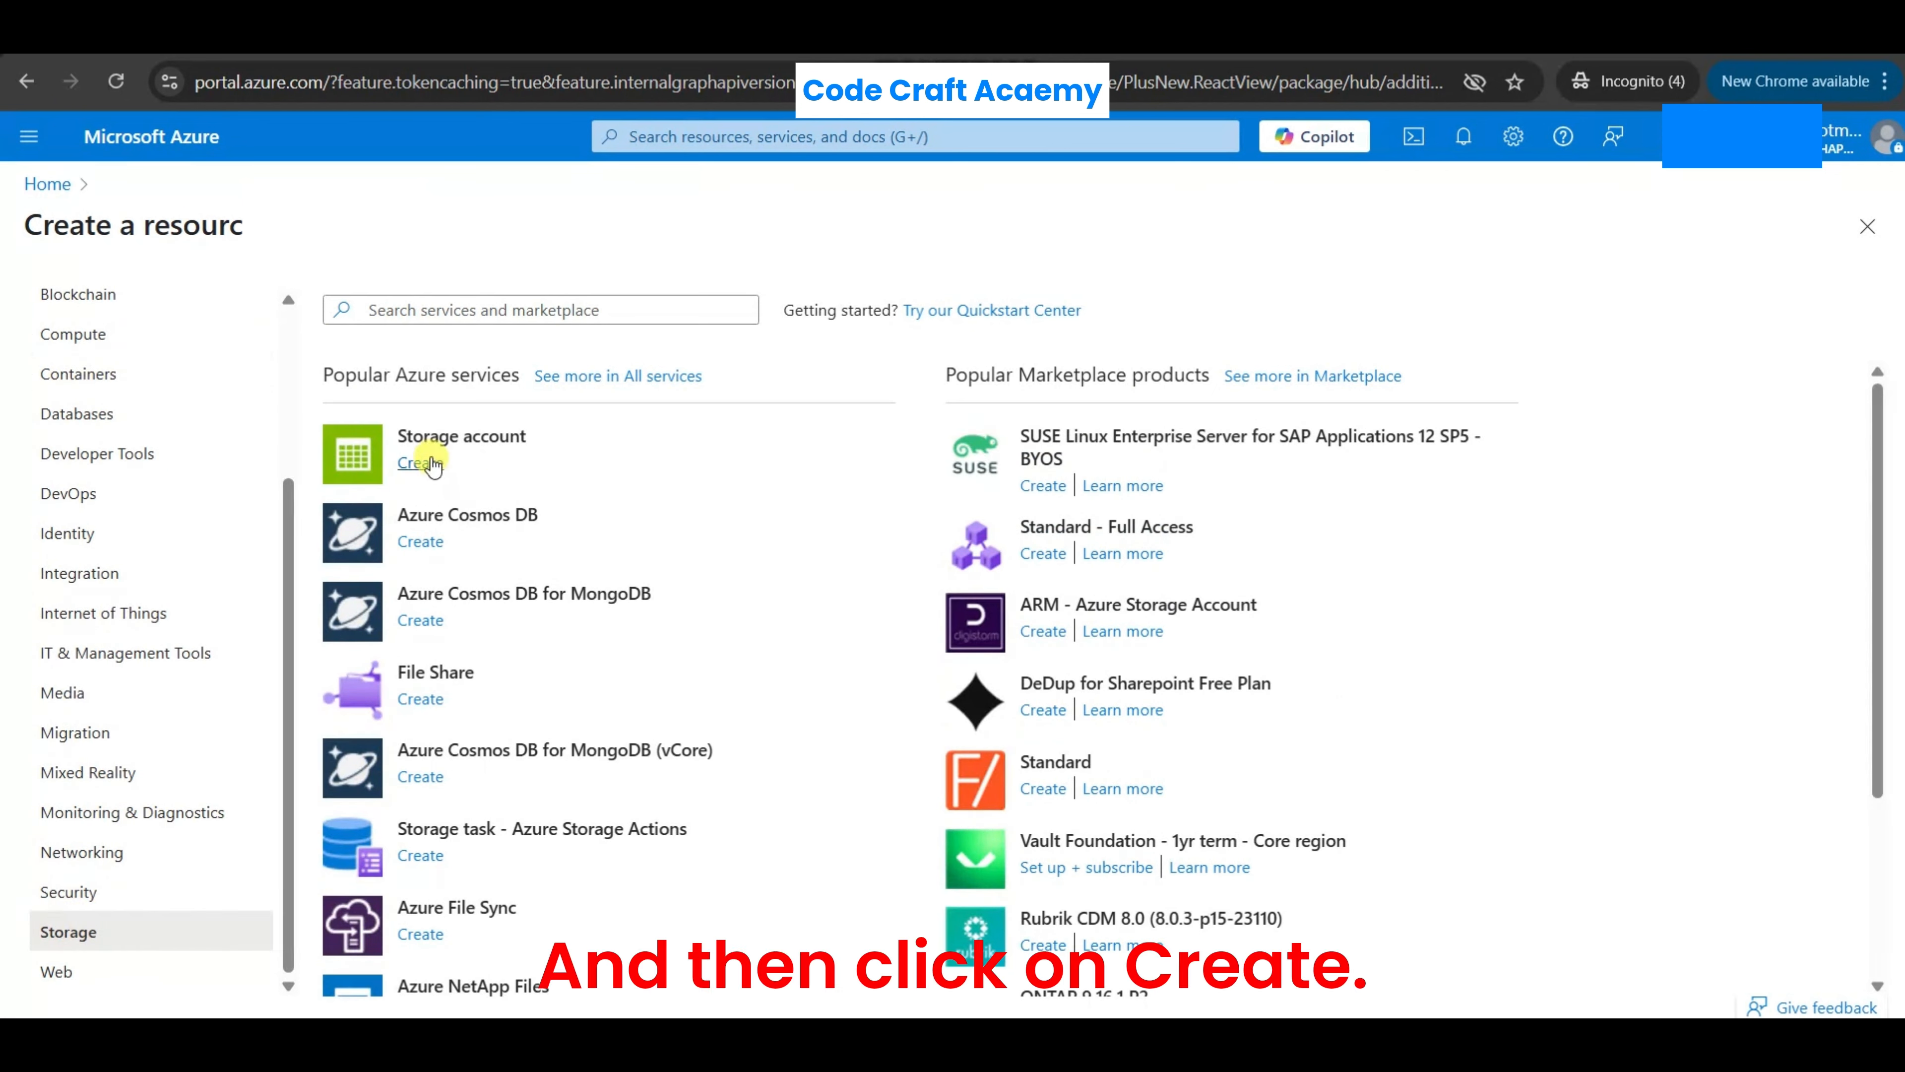
{"action": "left_click", "coordinate": [420, 463]}
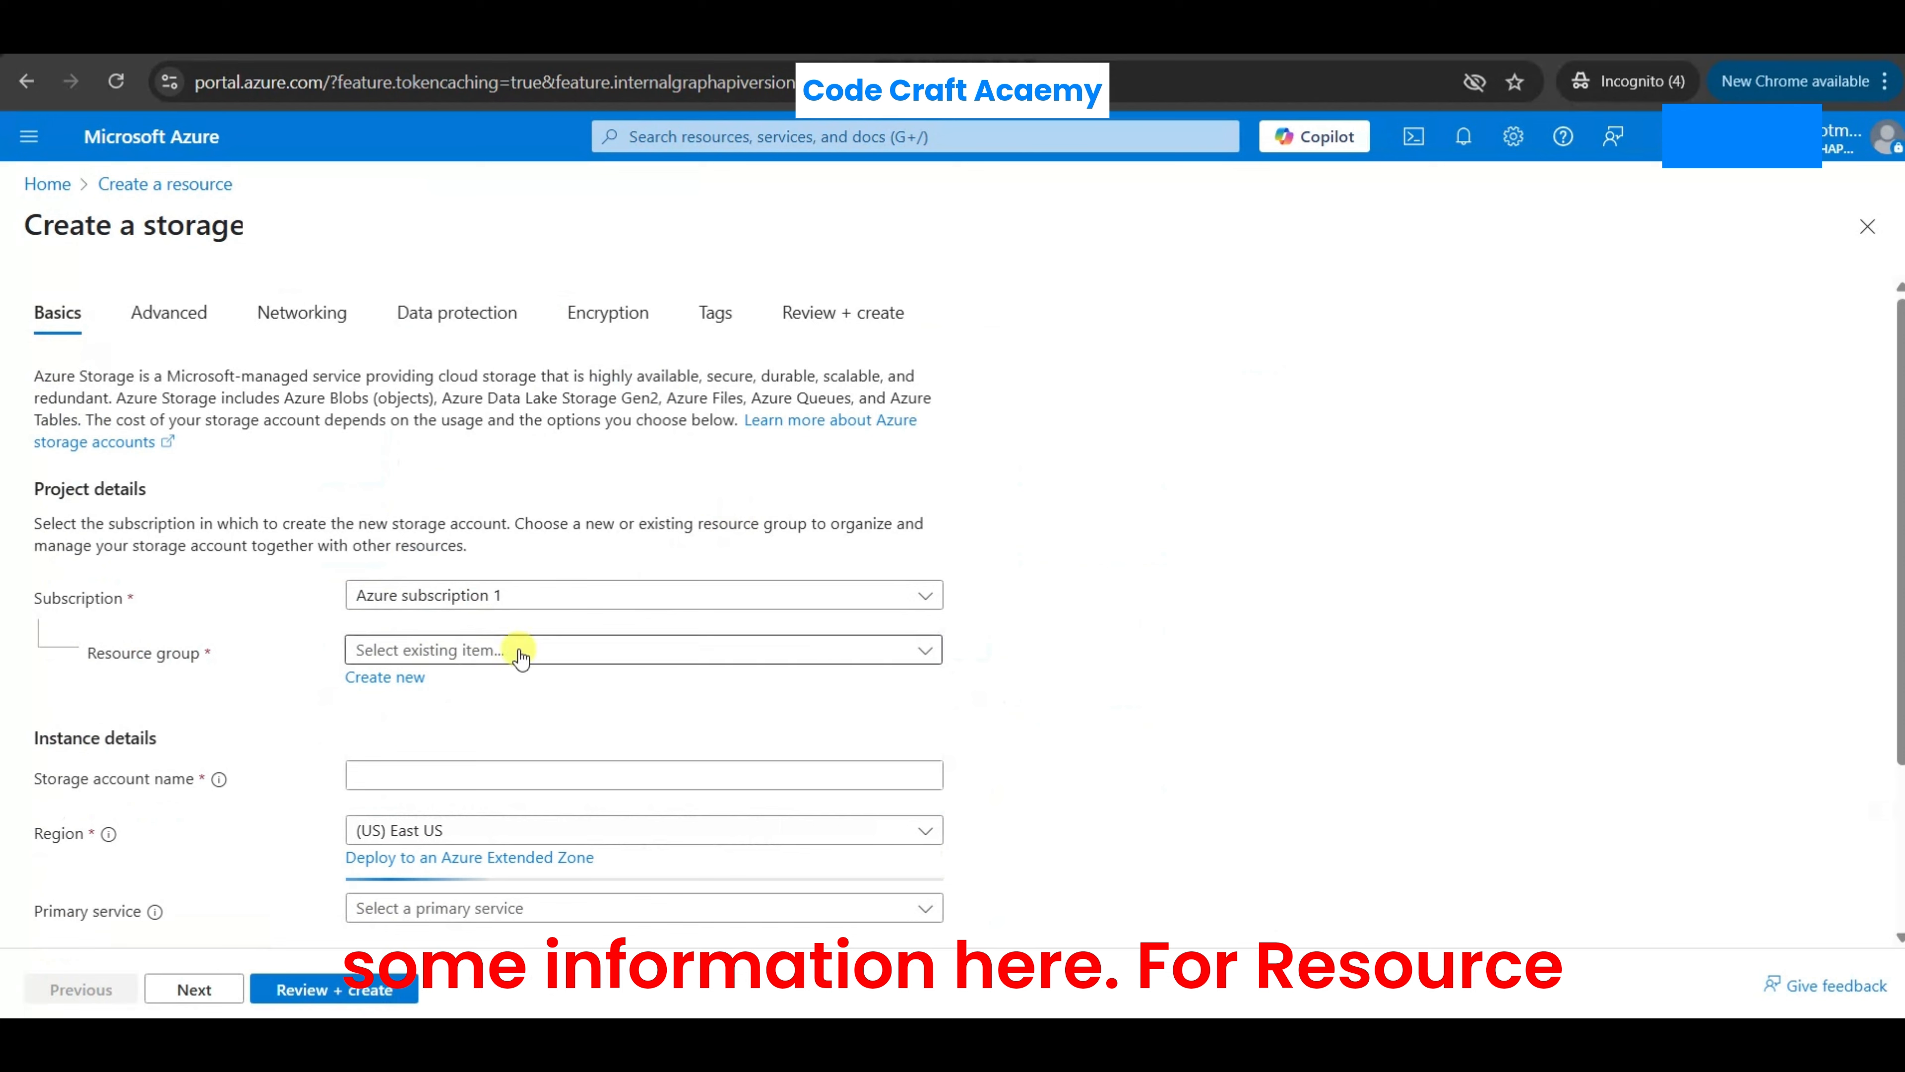
- Create a new resource group named testresourcegroup for the storage account
{"action": "left_click", "coordinate": [391, 678]}
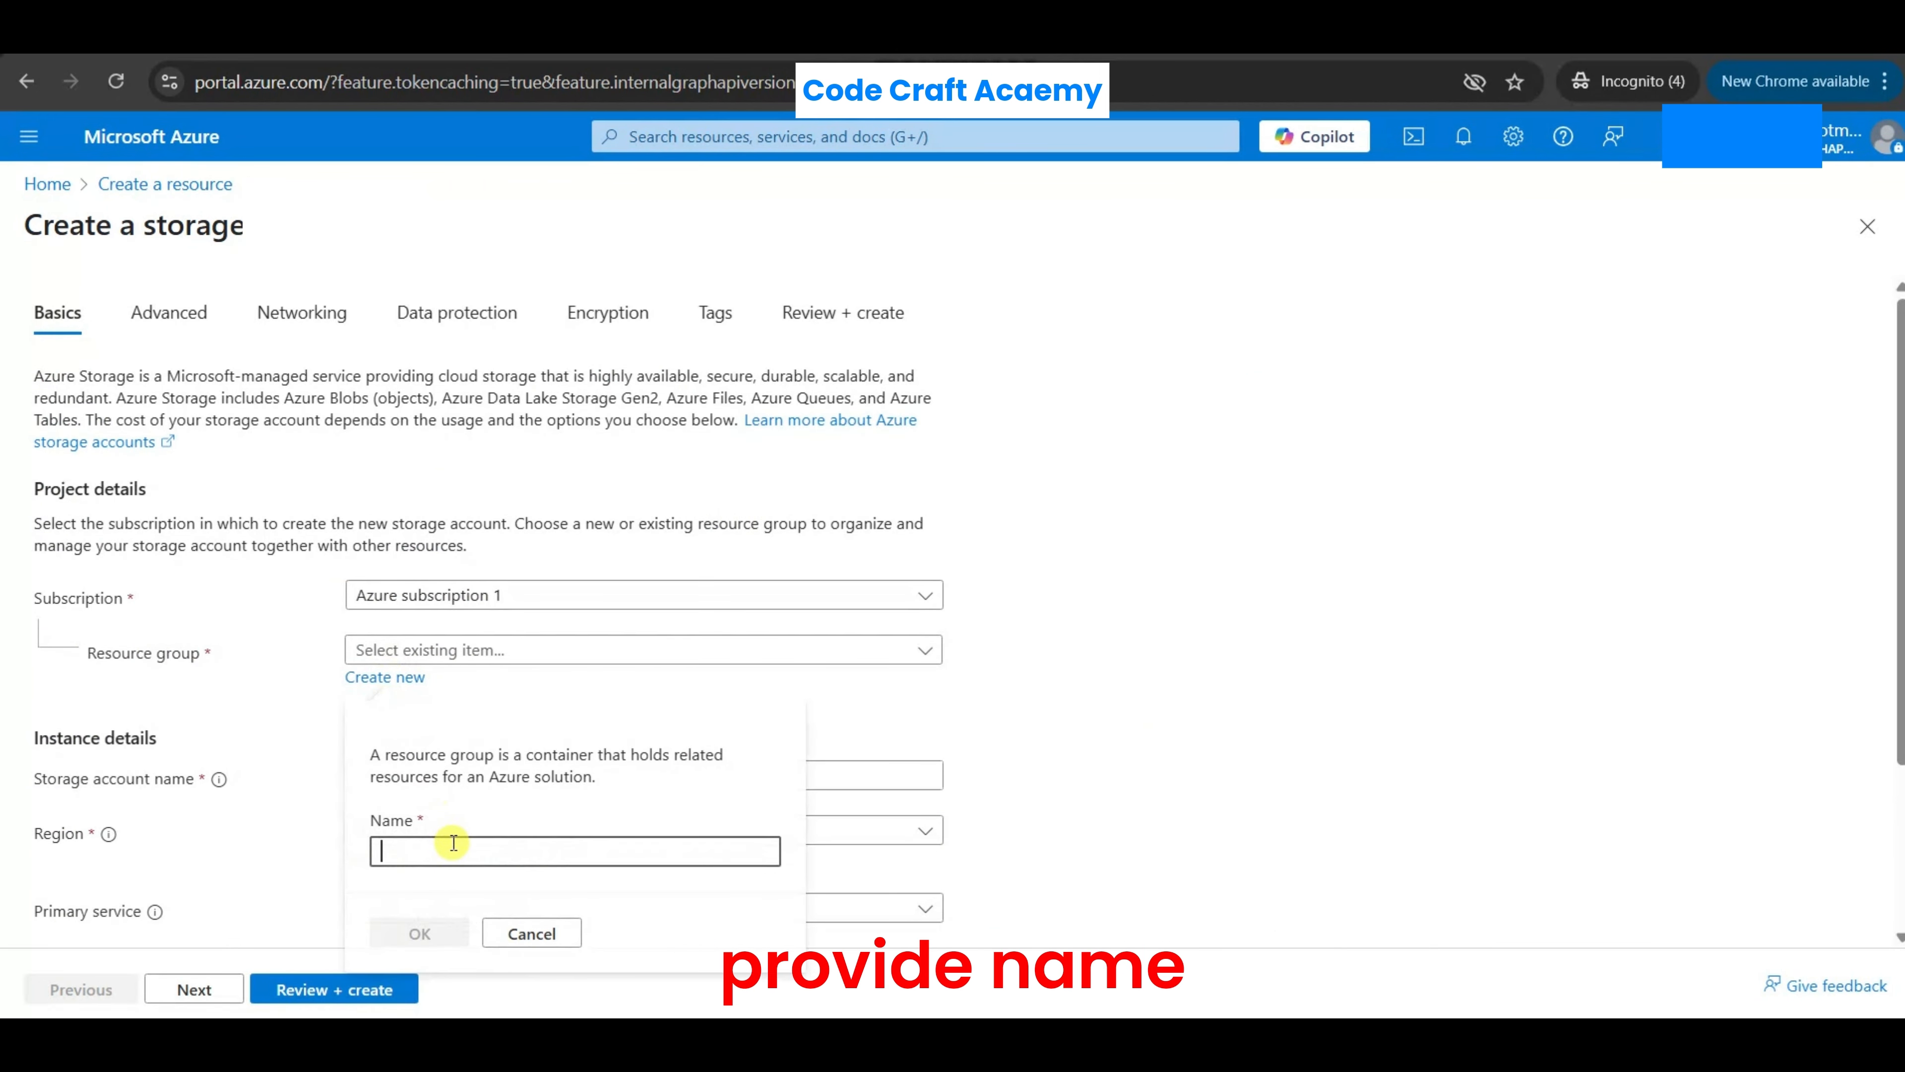
{"action": "type", "text": "testre"}
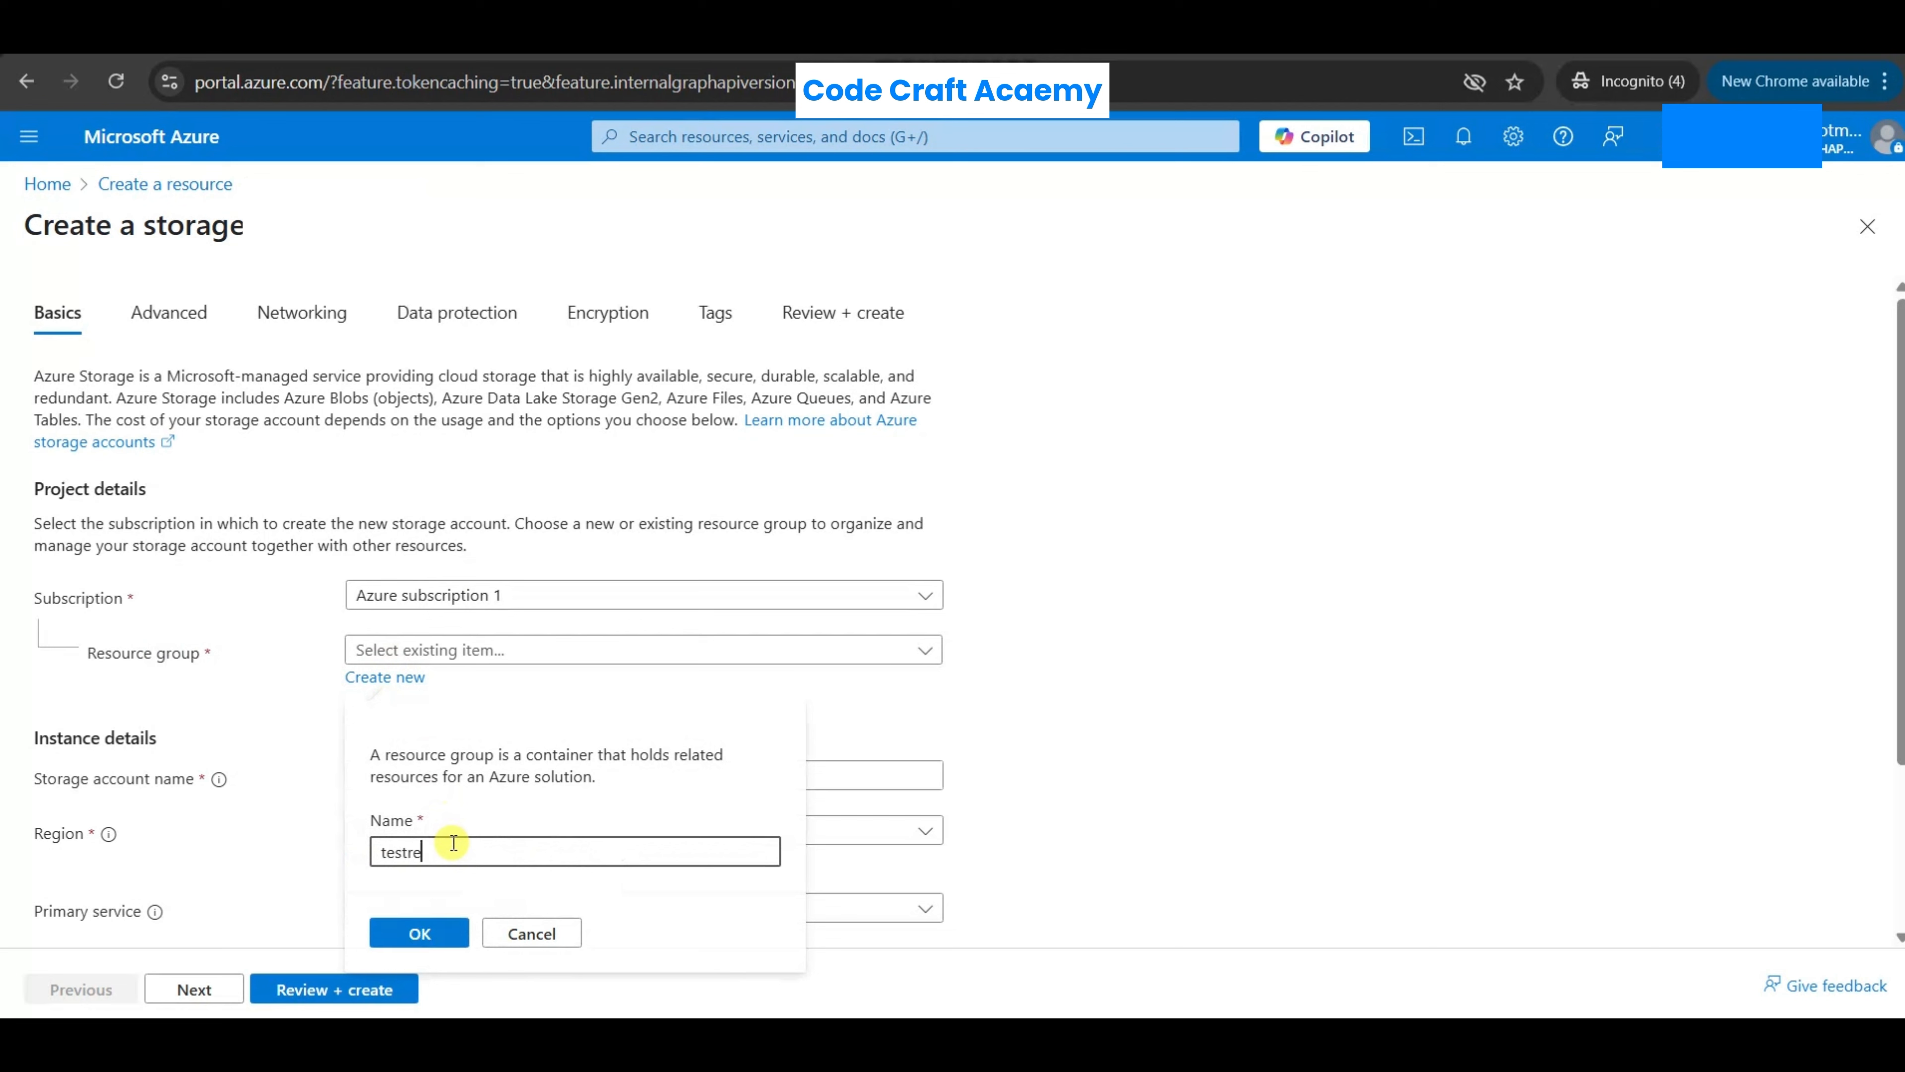
{"action": "type", "text": "source"}
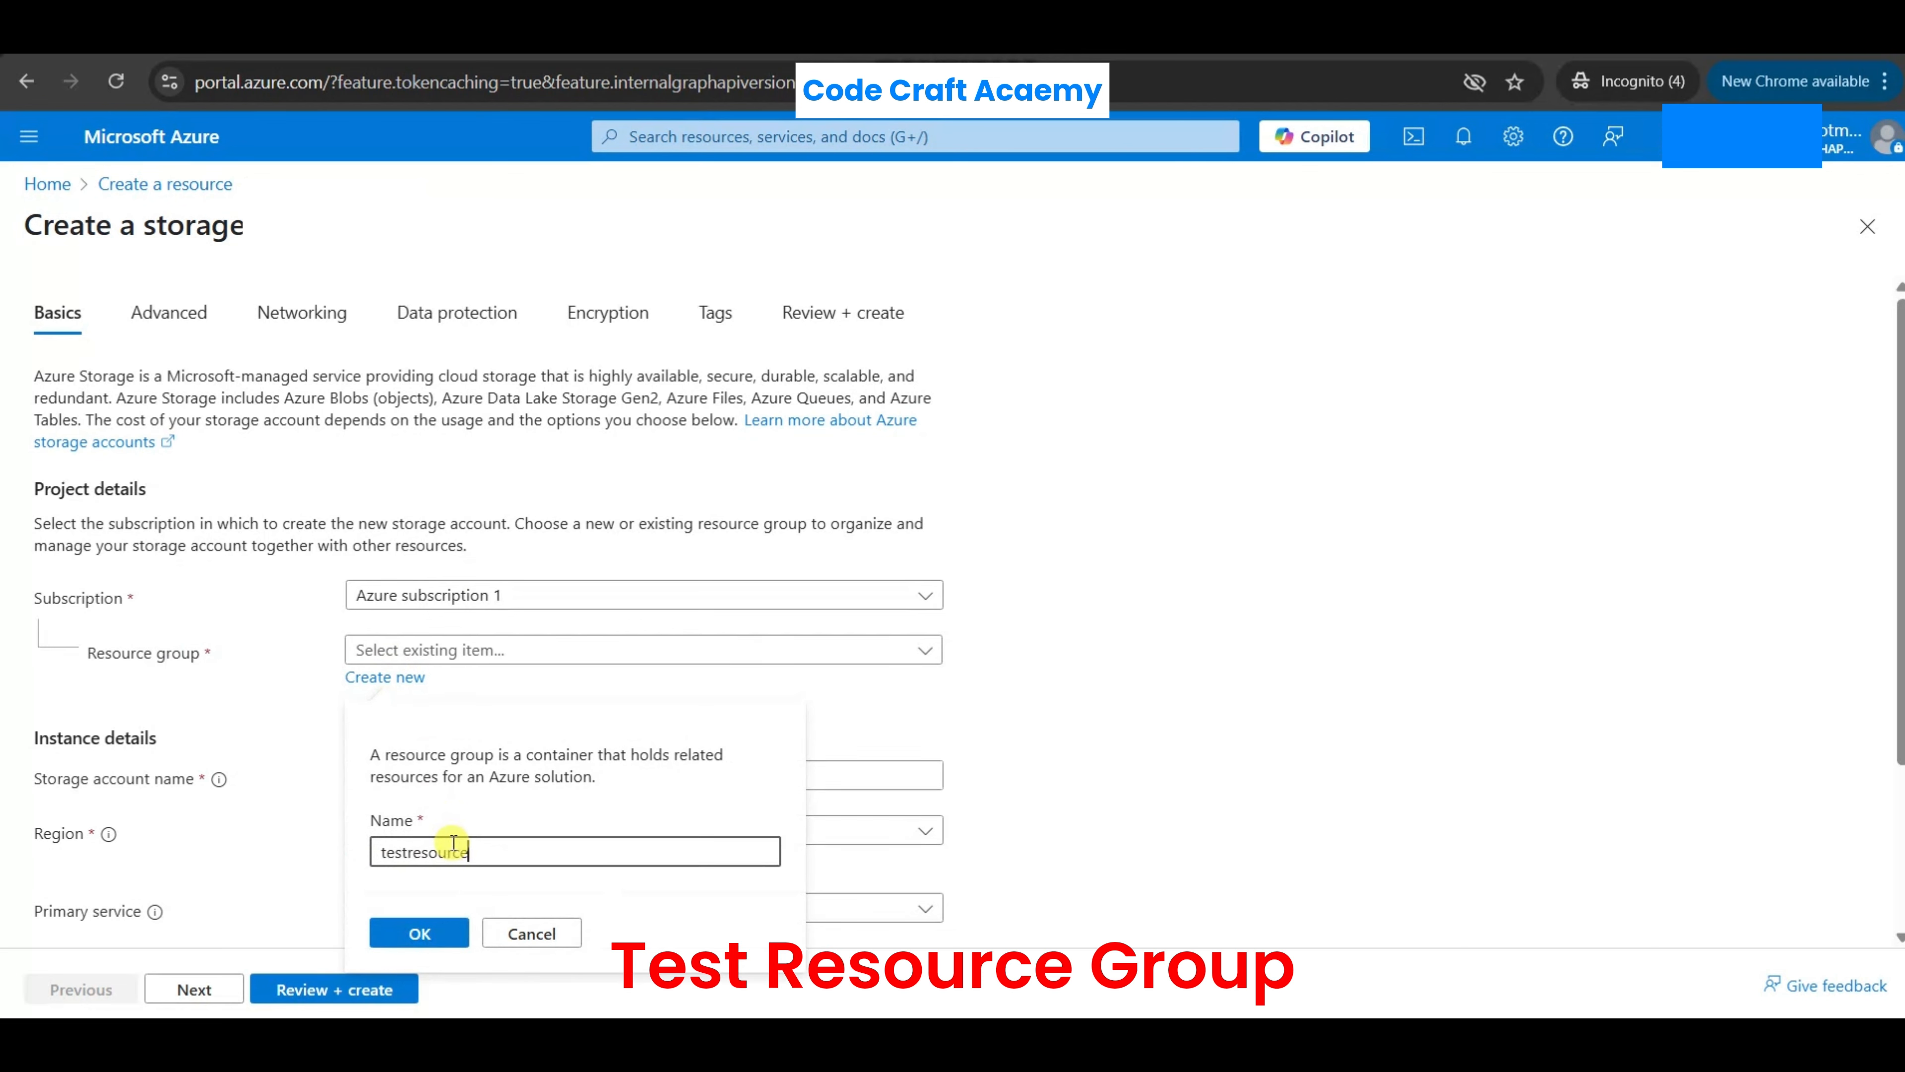
{"action": "type", "text": "group"}
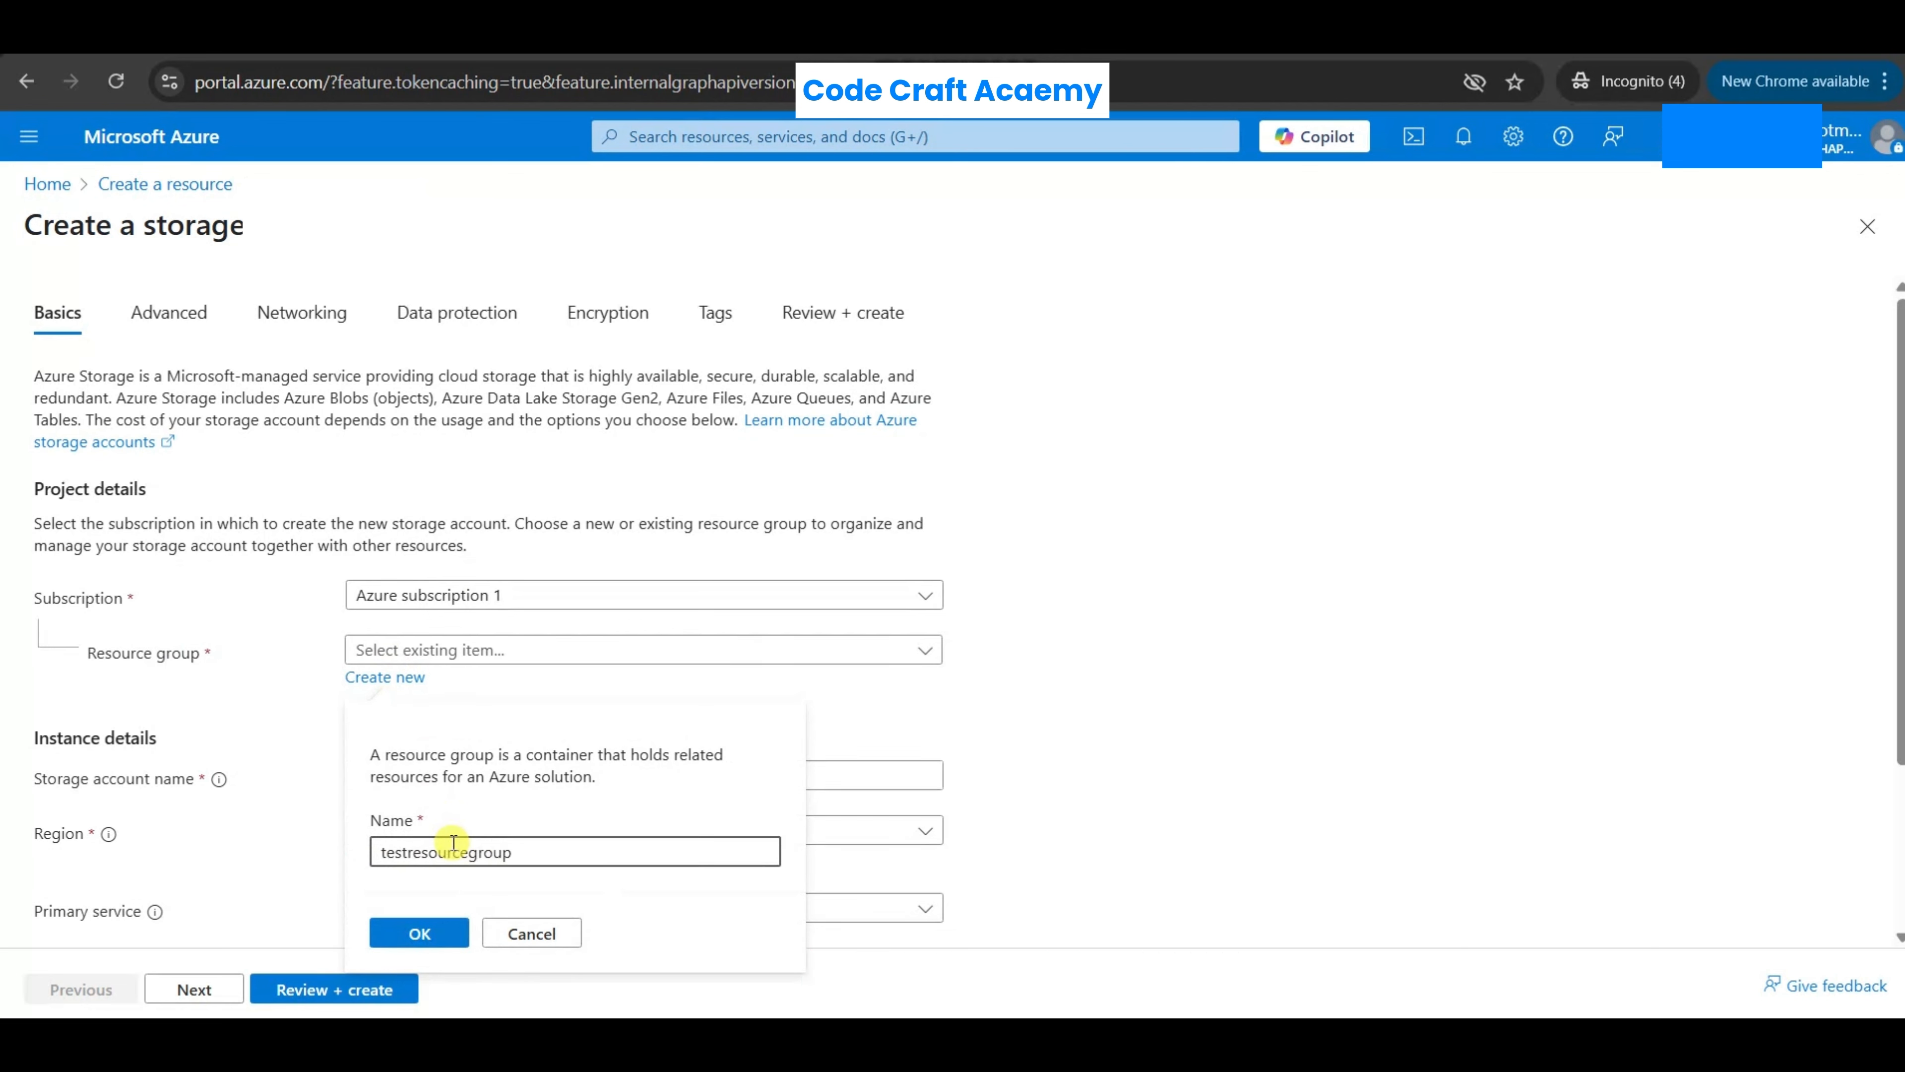
{"action": "left_click", "coordinate": [438, 933]}
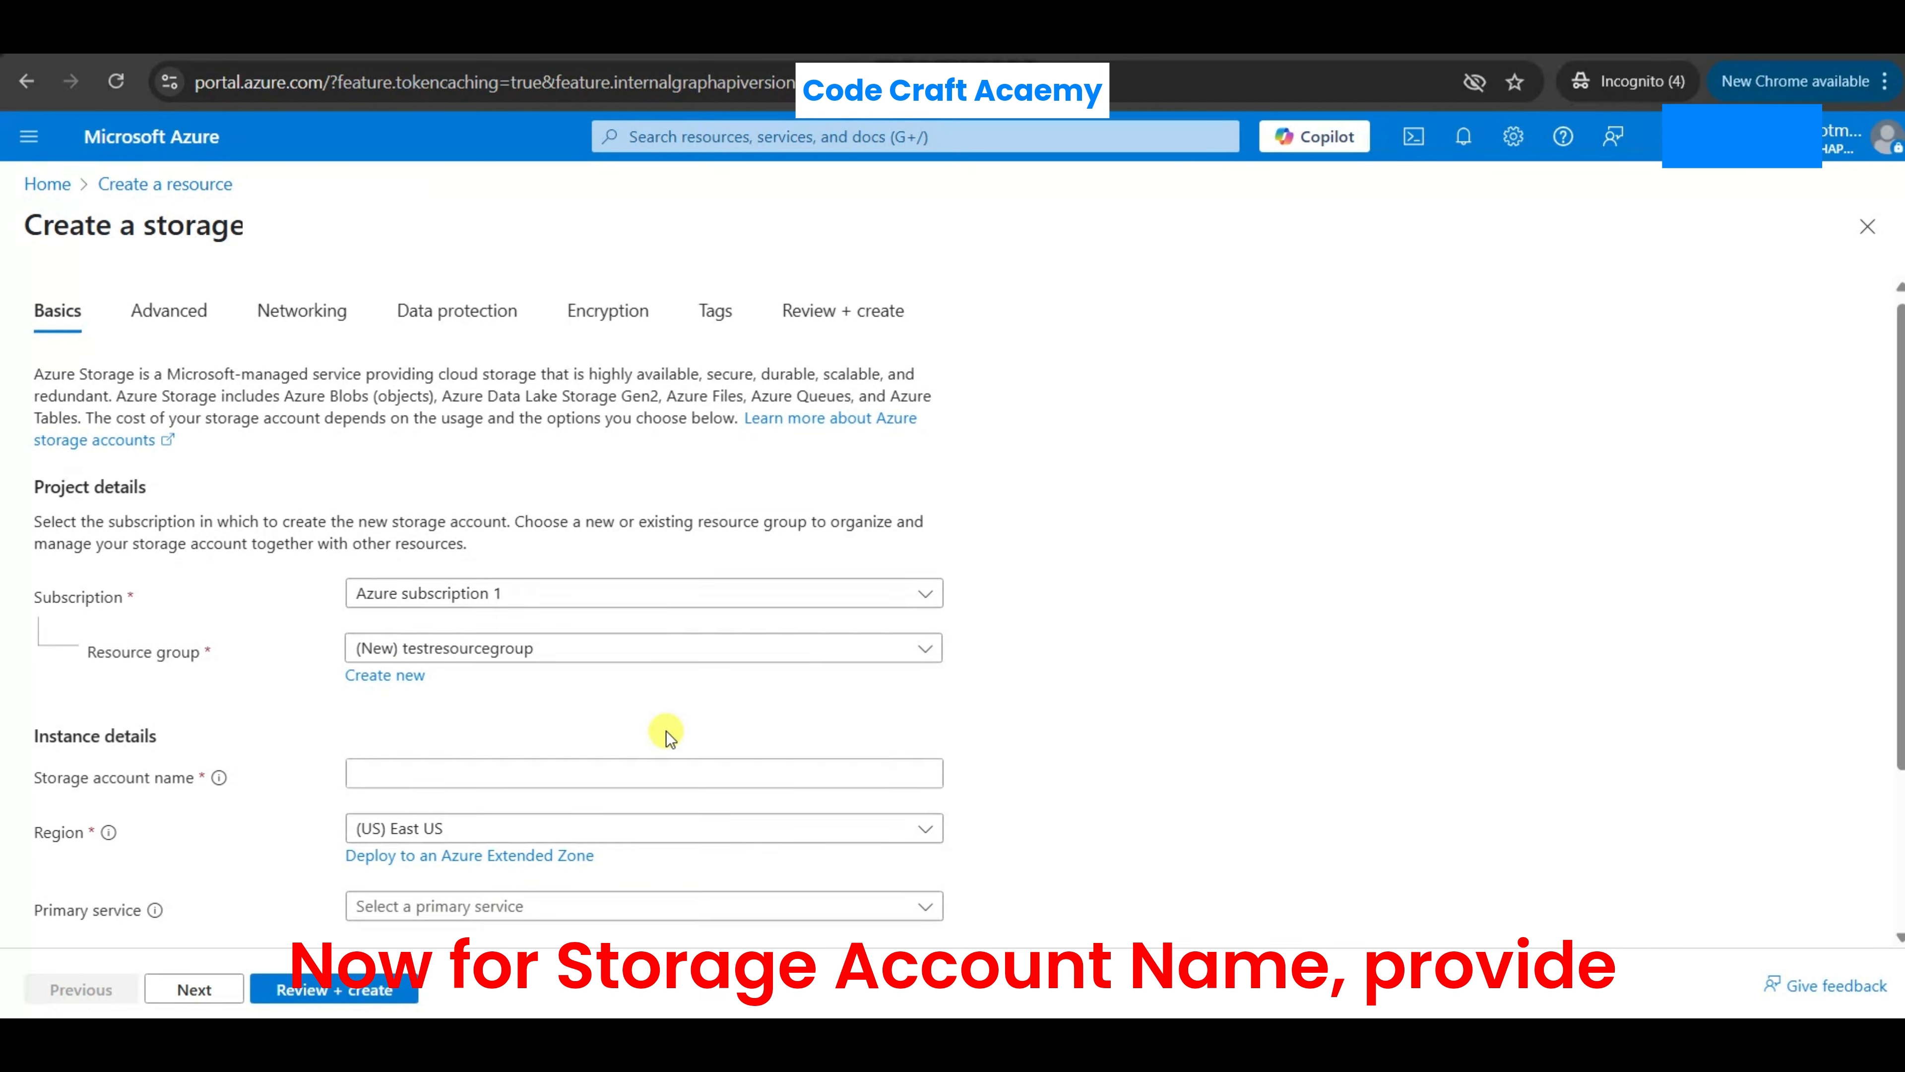
- Enter teststorgaeaccount as the storage account name in the instance details
{"action": "scroll", "coordinate": [667, 732], "scroll_direction": "down", "scroll_amount": 2}
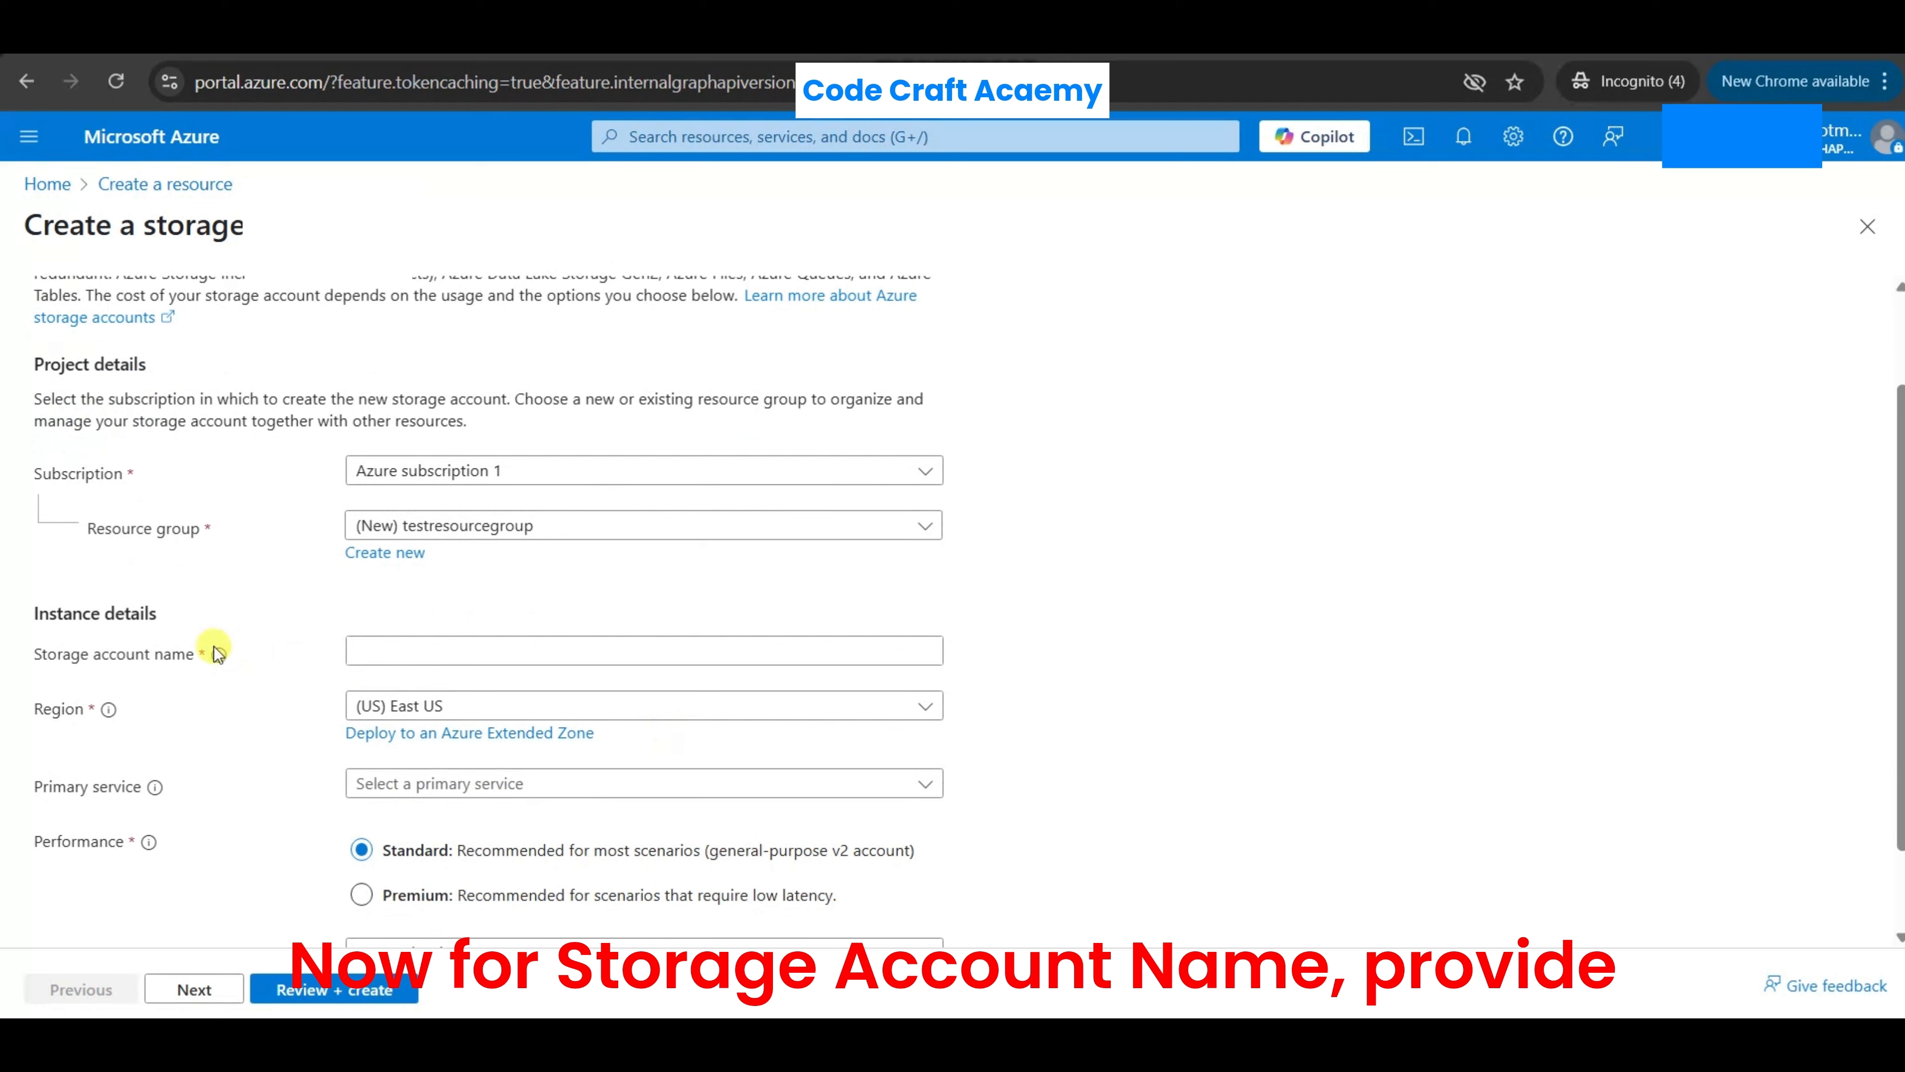
{"action": "left_click", "coordinate": [463, 642]}
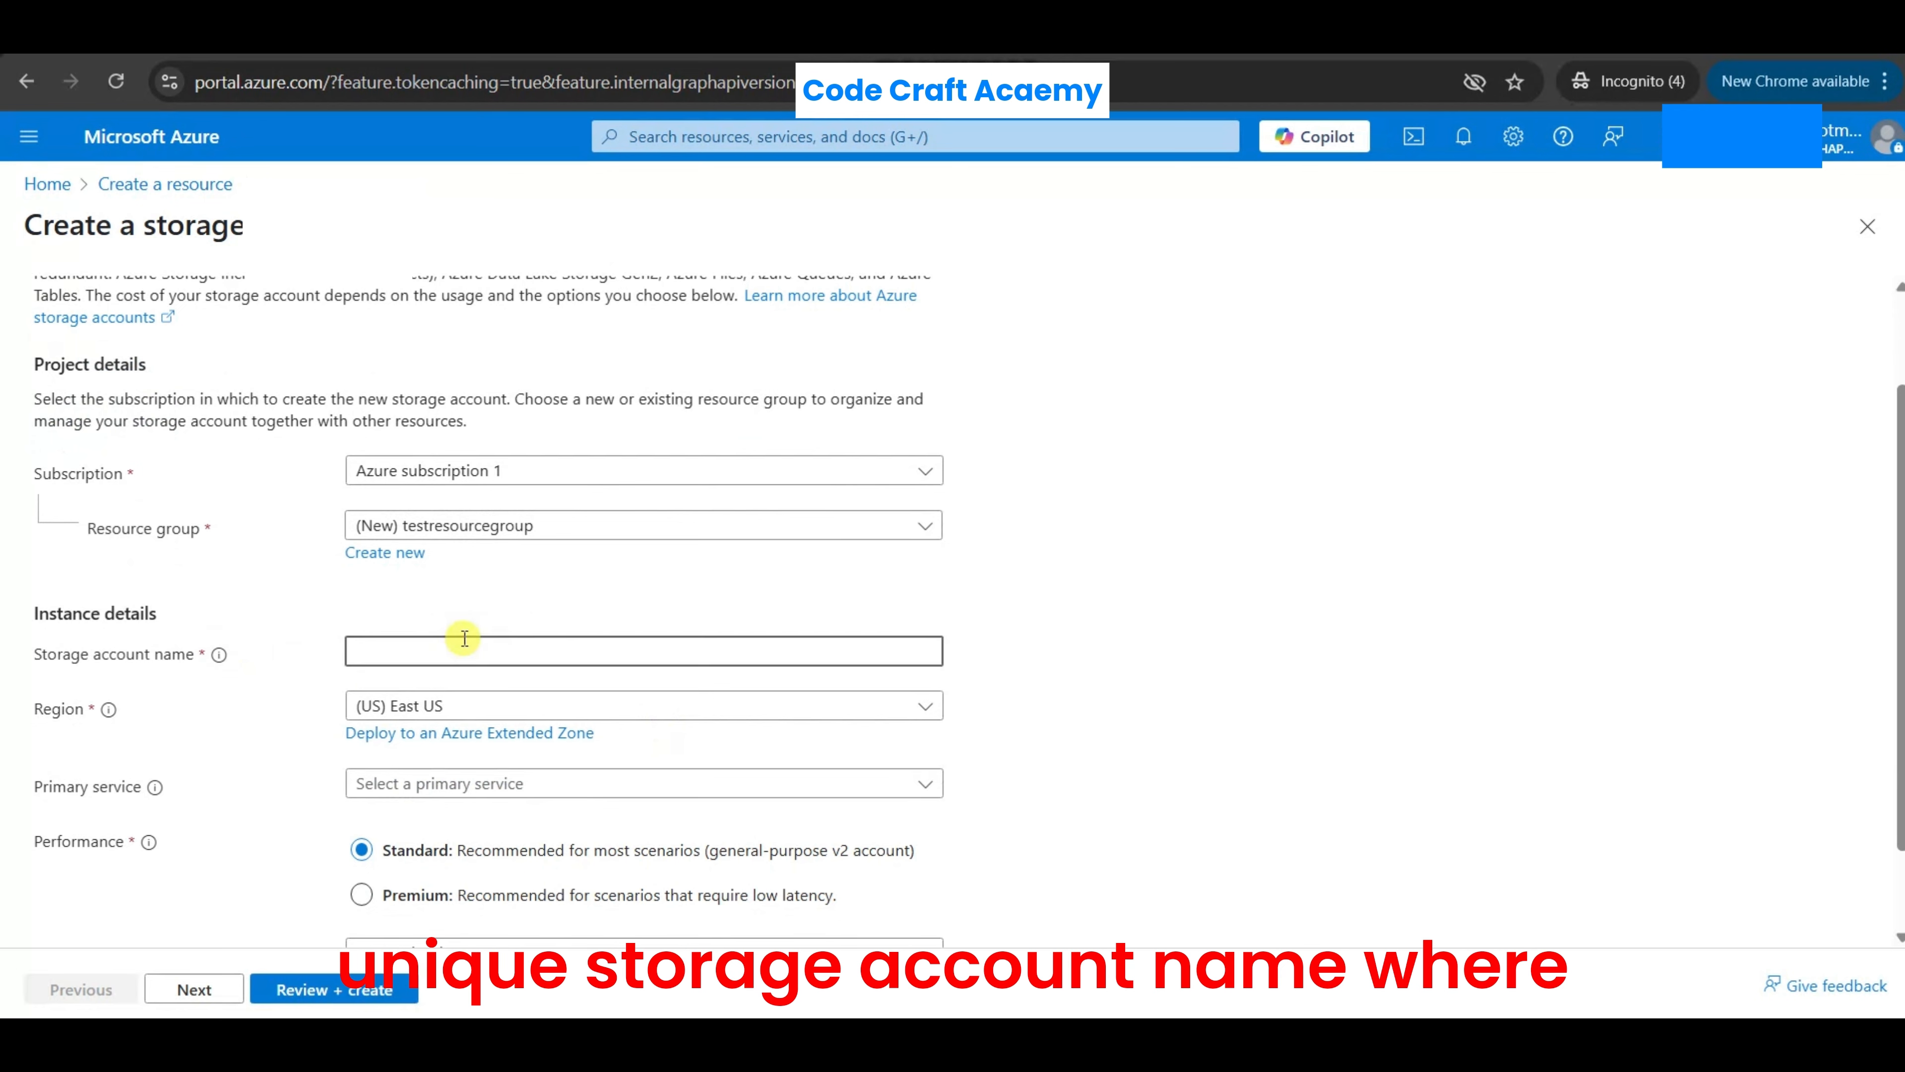
{"action": "type", "text": "testr"}
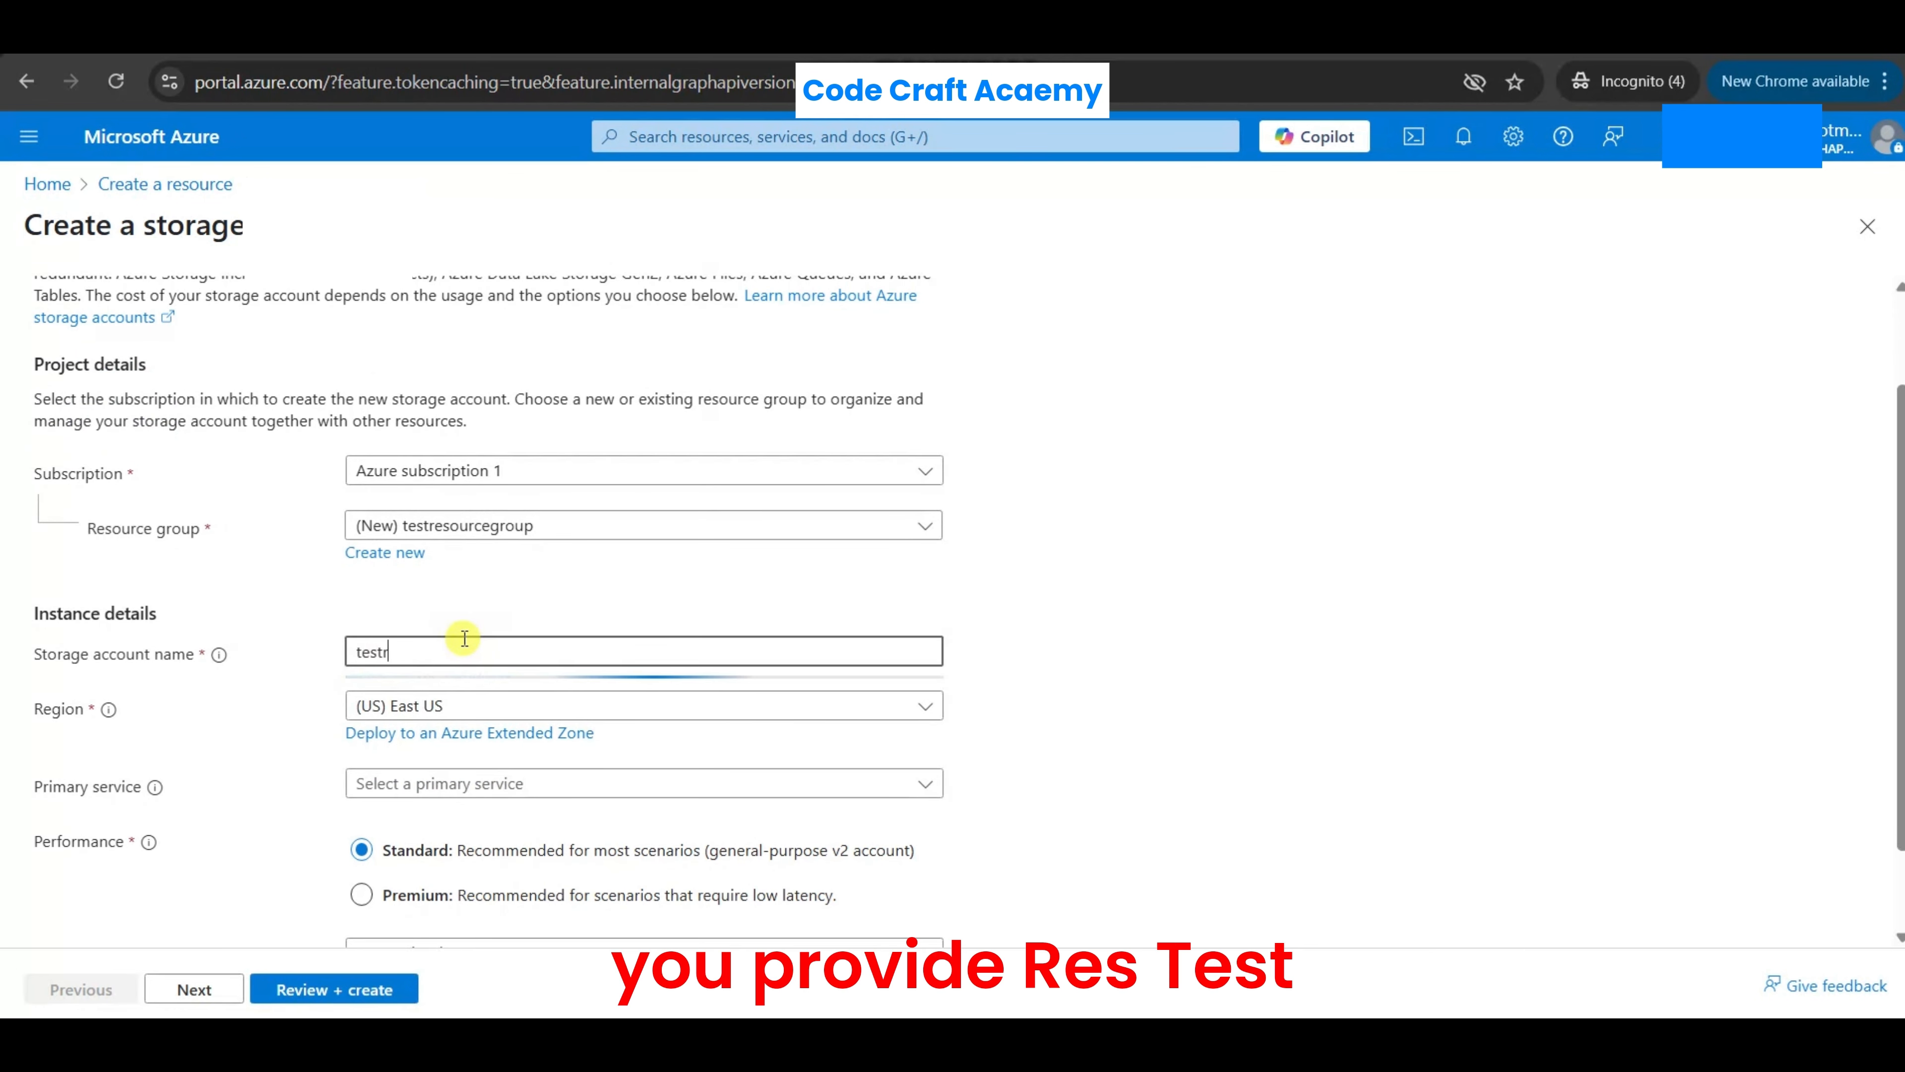
{"action": "key", "text": "BackSpace"}
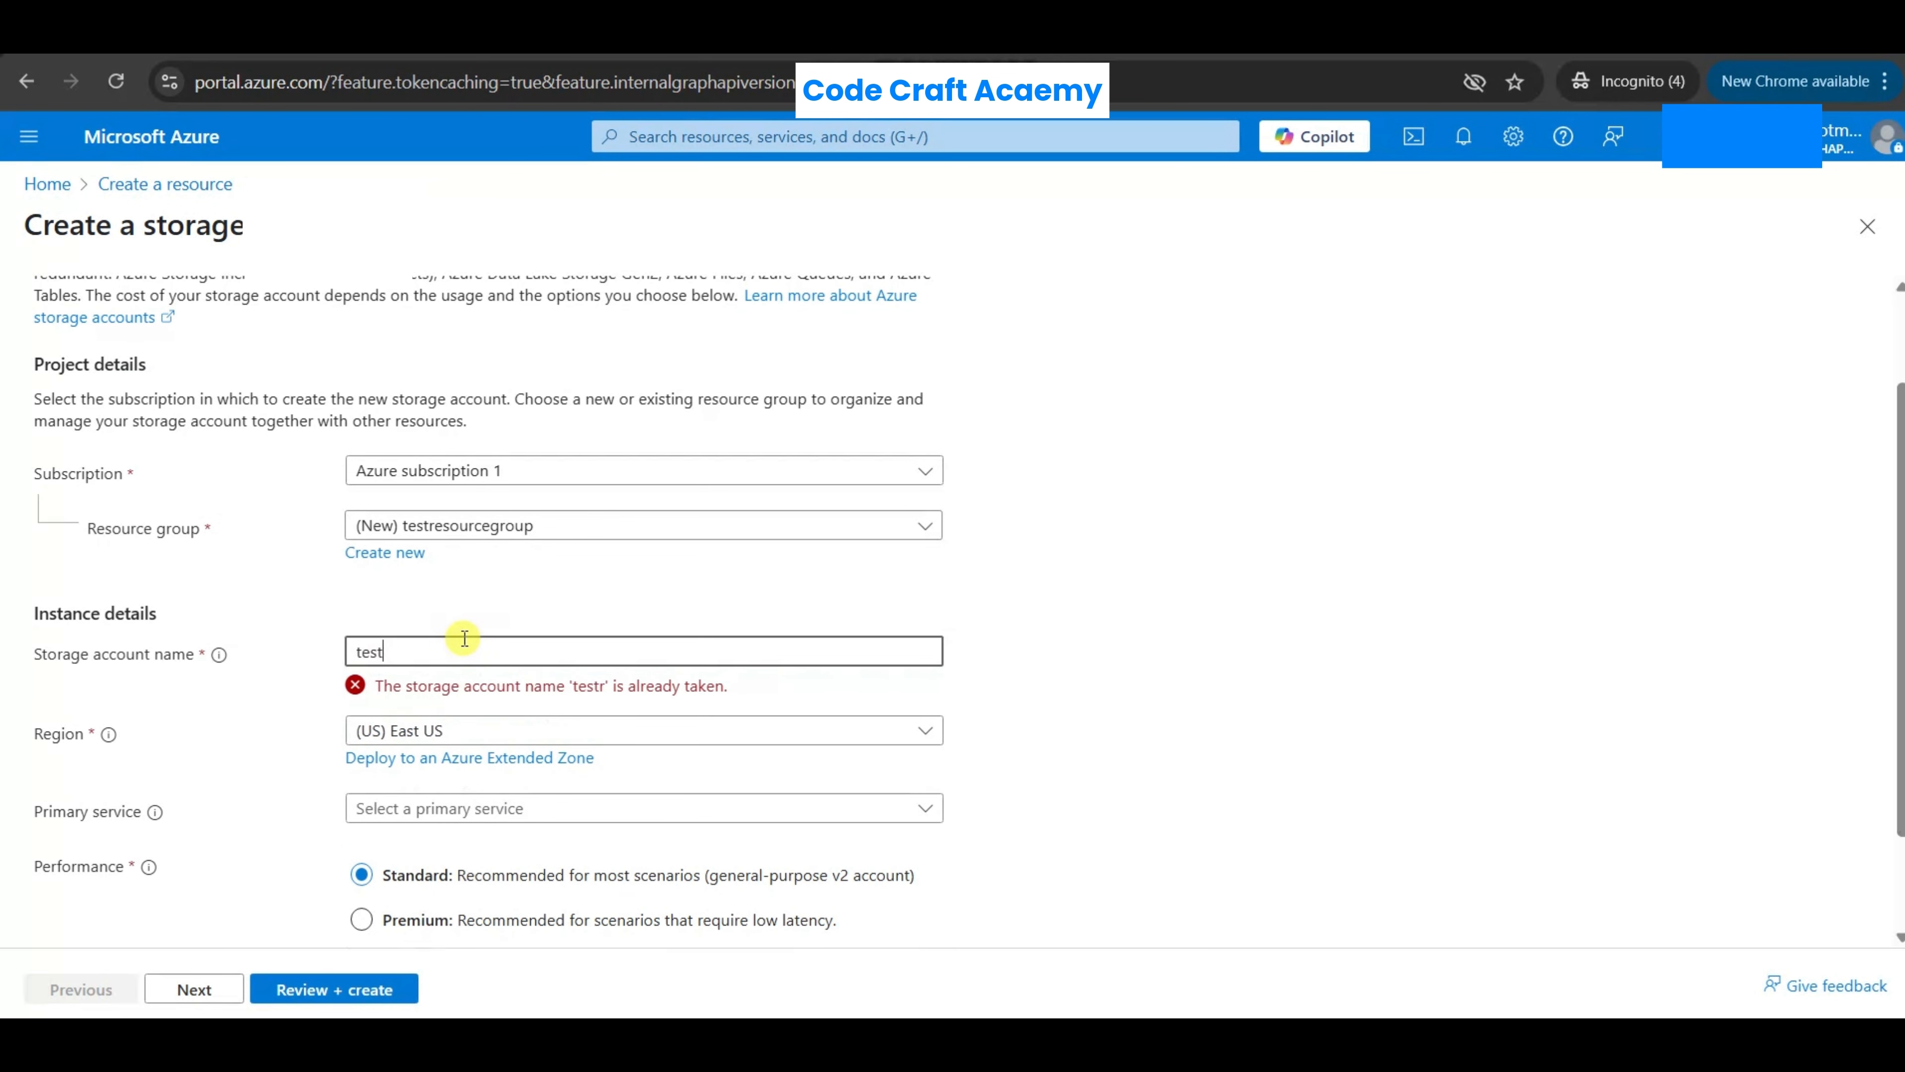
{"action": "type", "text": "storgae"}
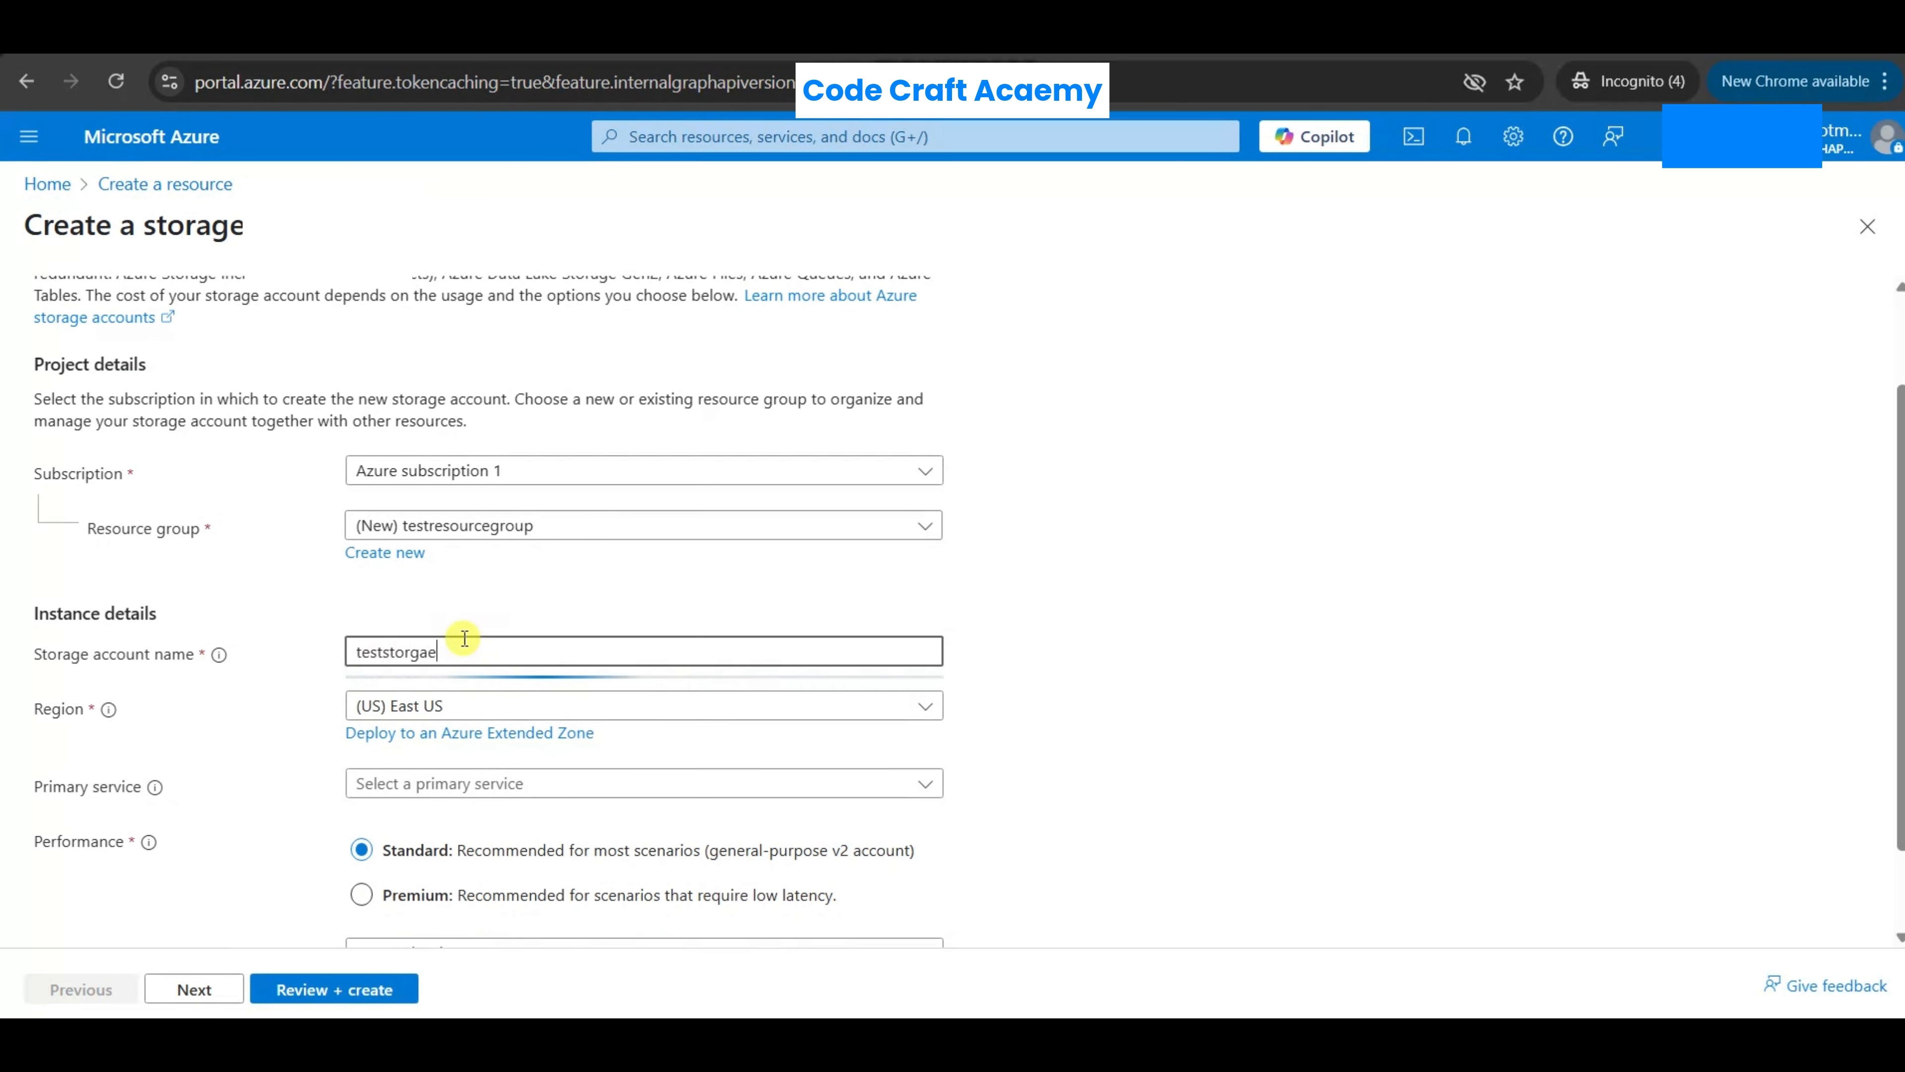
{"action": "type", "text": "acc"}
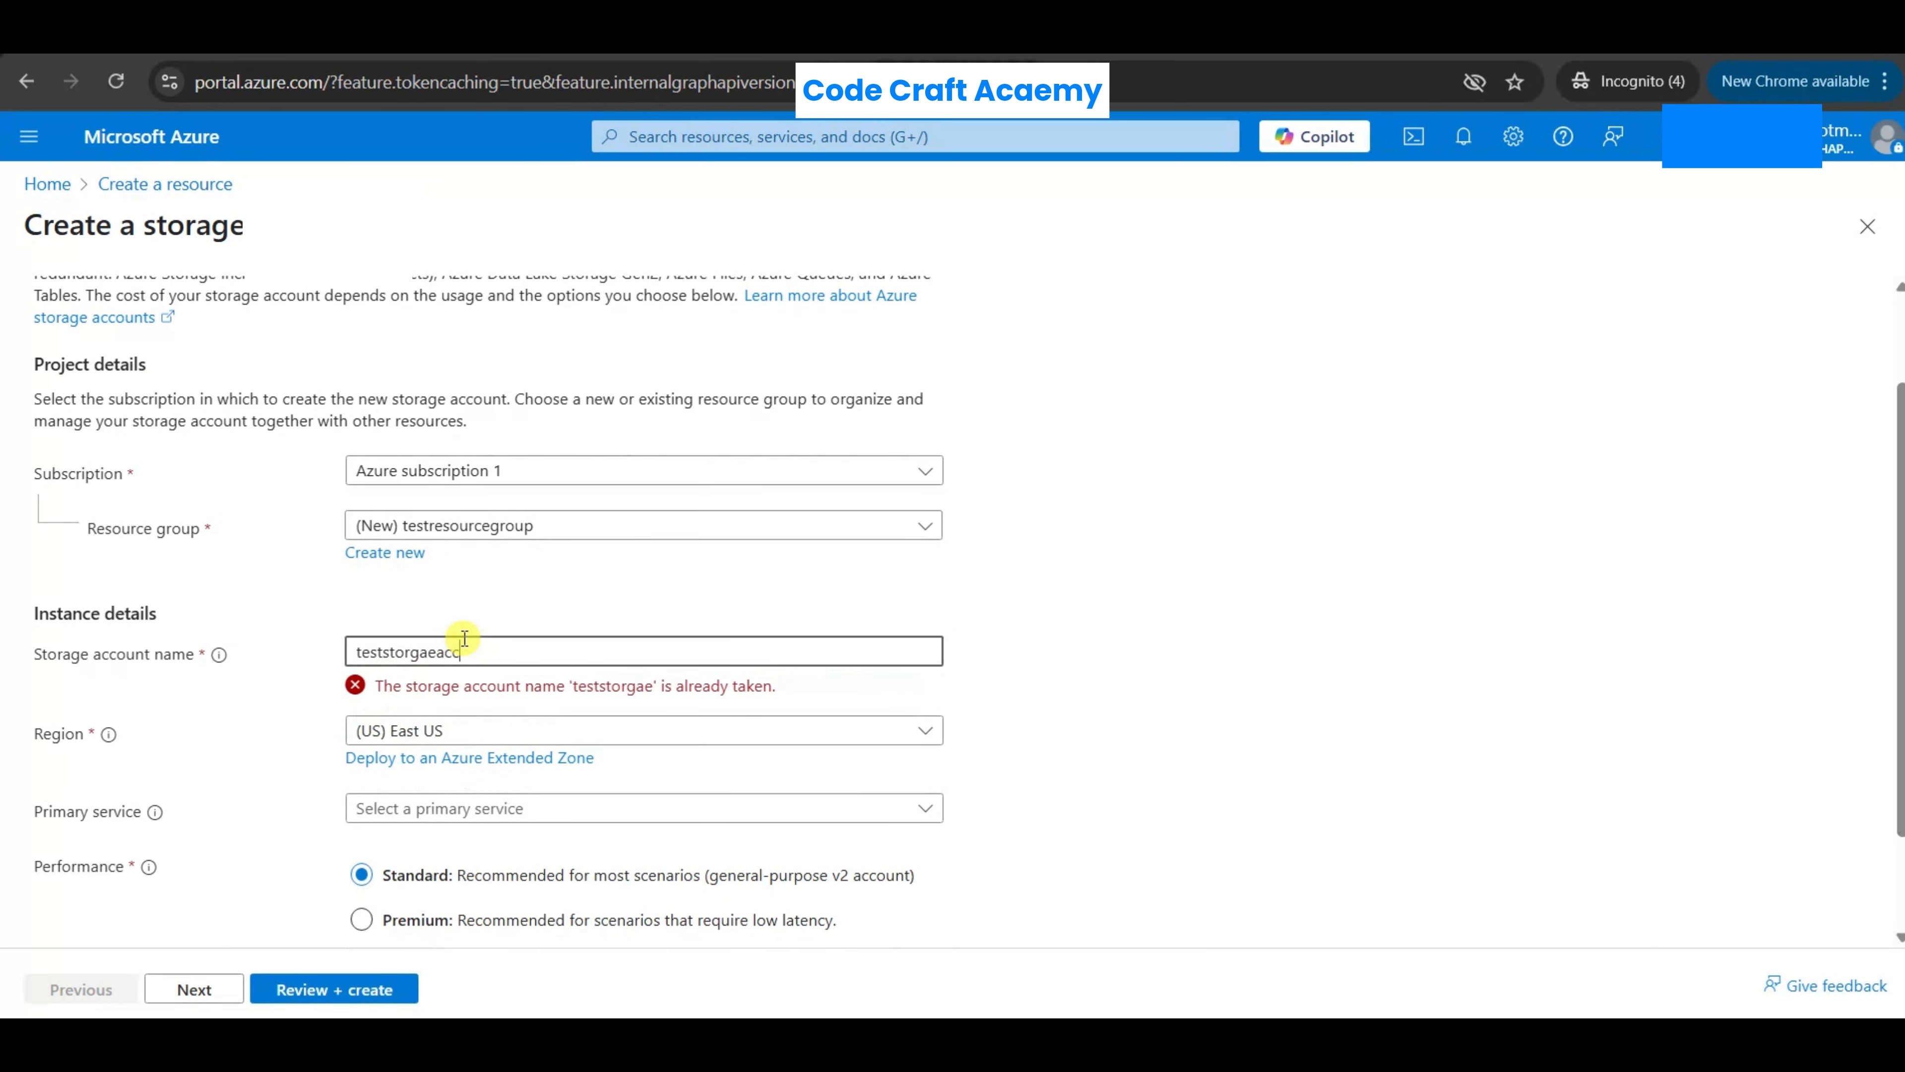
{"action": "type", "text": "ount"}
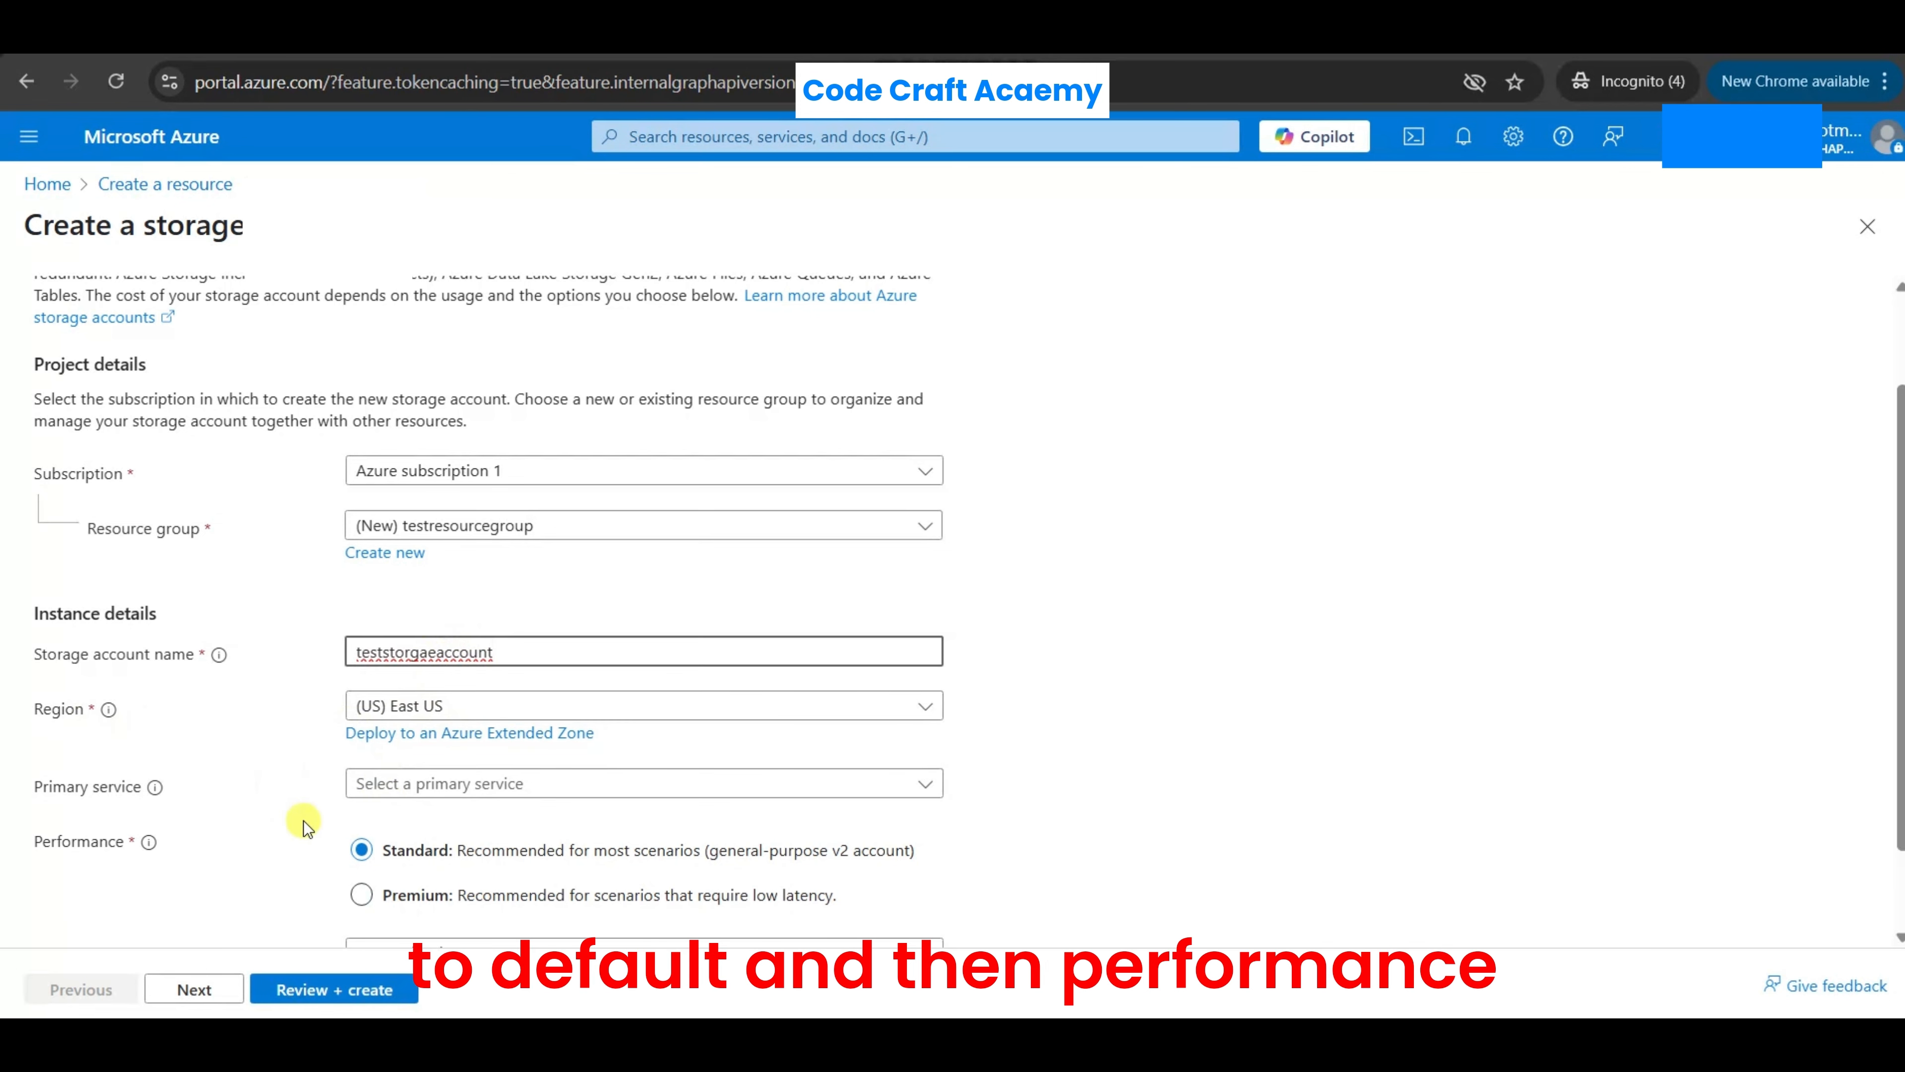
- Set the redundancy to Locally-redundant storage (LRS) and submit the storage account for creation after review
{"action": "scroll", "coordinate": [397, 829], "scroll_direction": "down", "scroll_amount": 2}
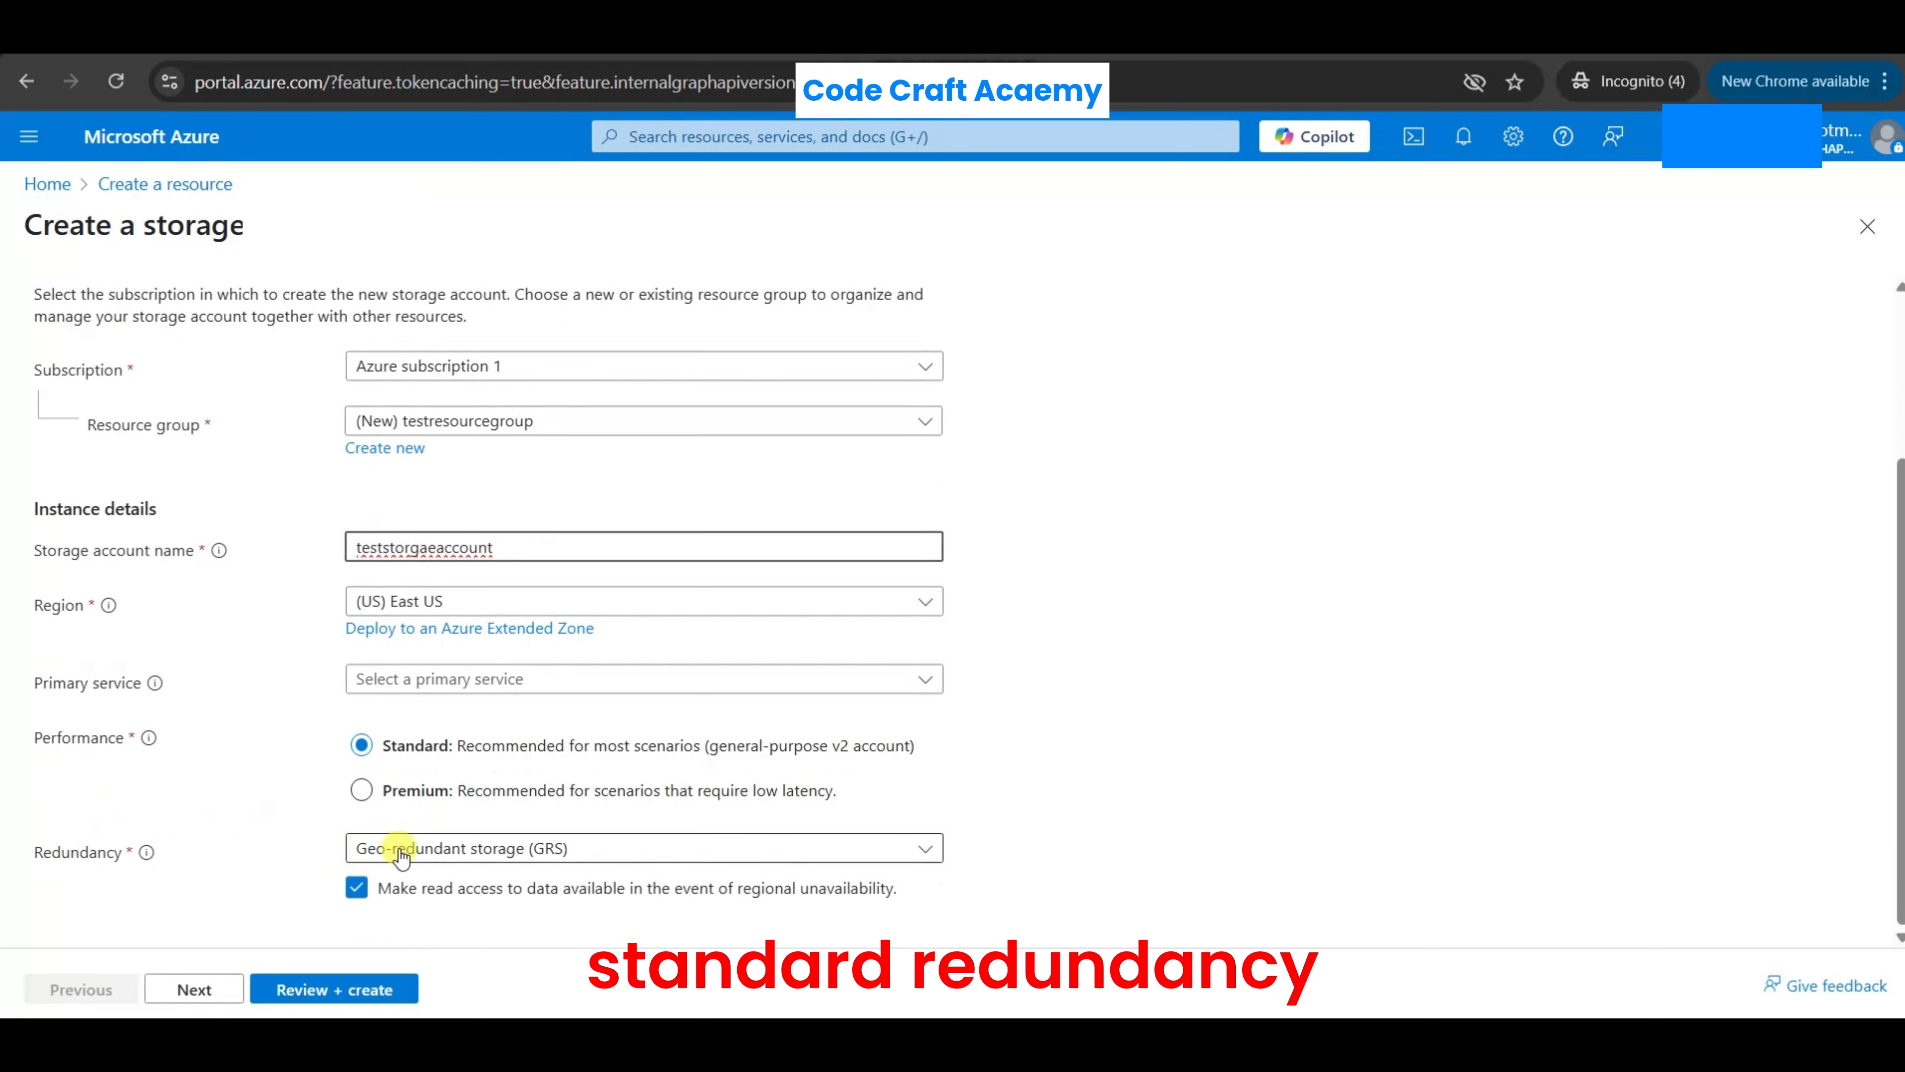
{"action": "left_click", "coordinate": [382, 850]}
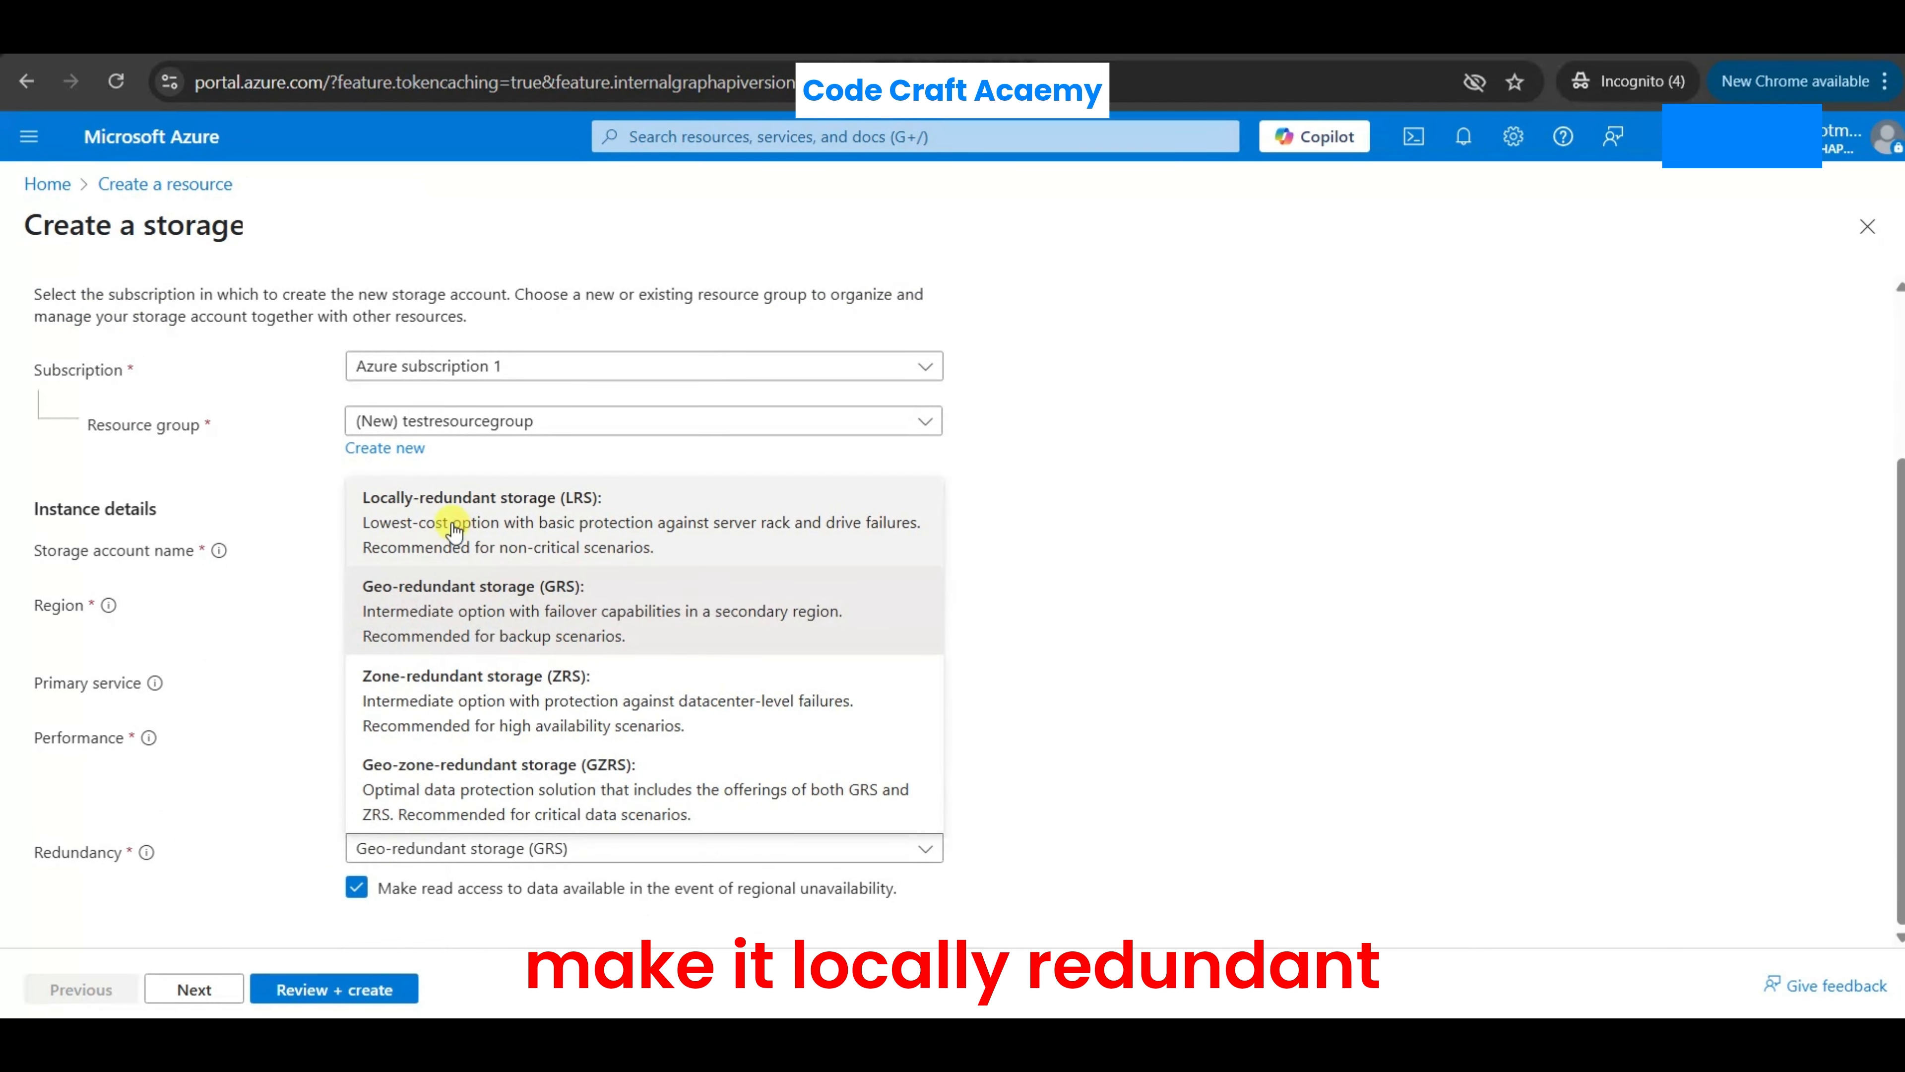
{"action": "left_click", "coordinate": [454, 527]}
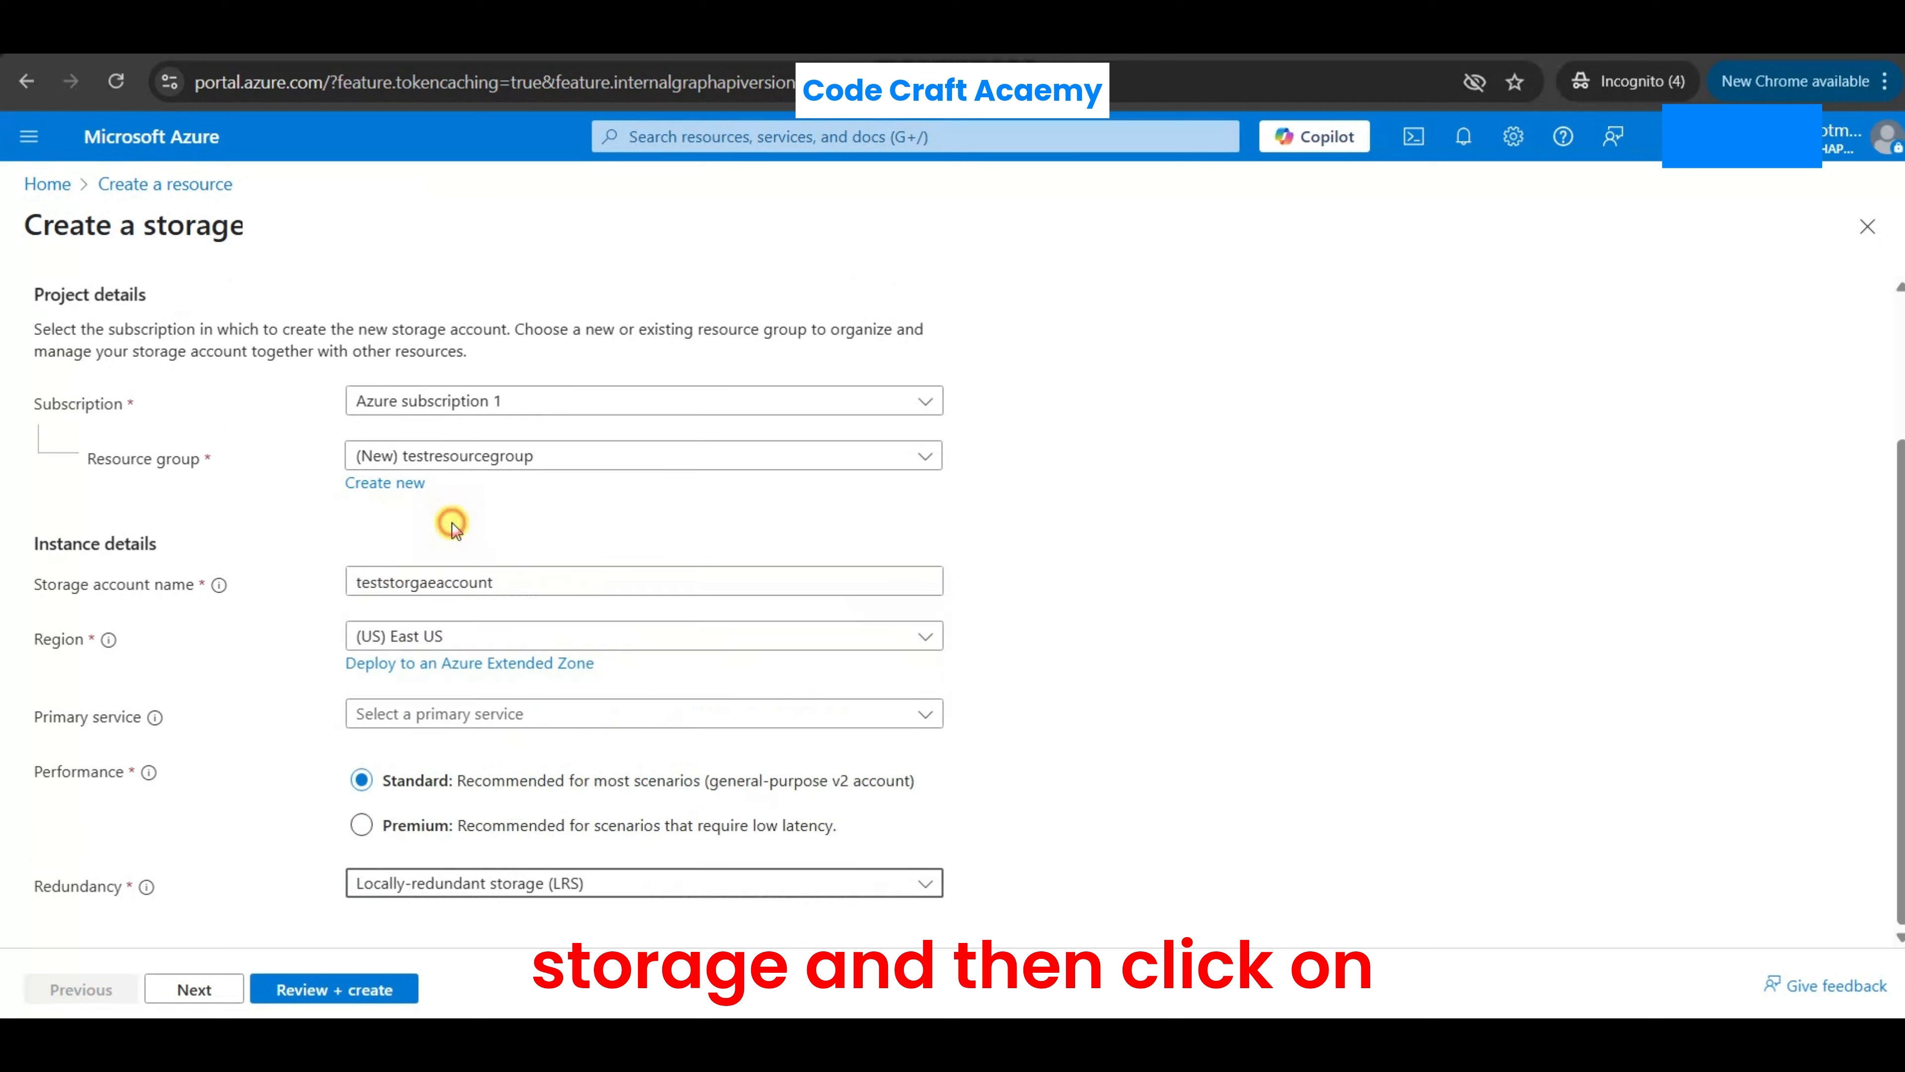
{"action": "left_click", "coordinate": [354, 989]}
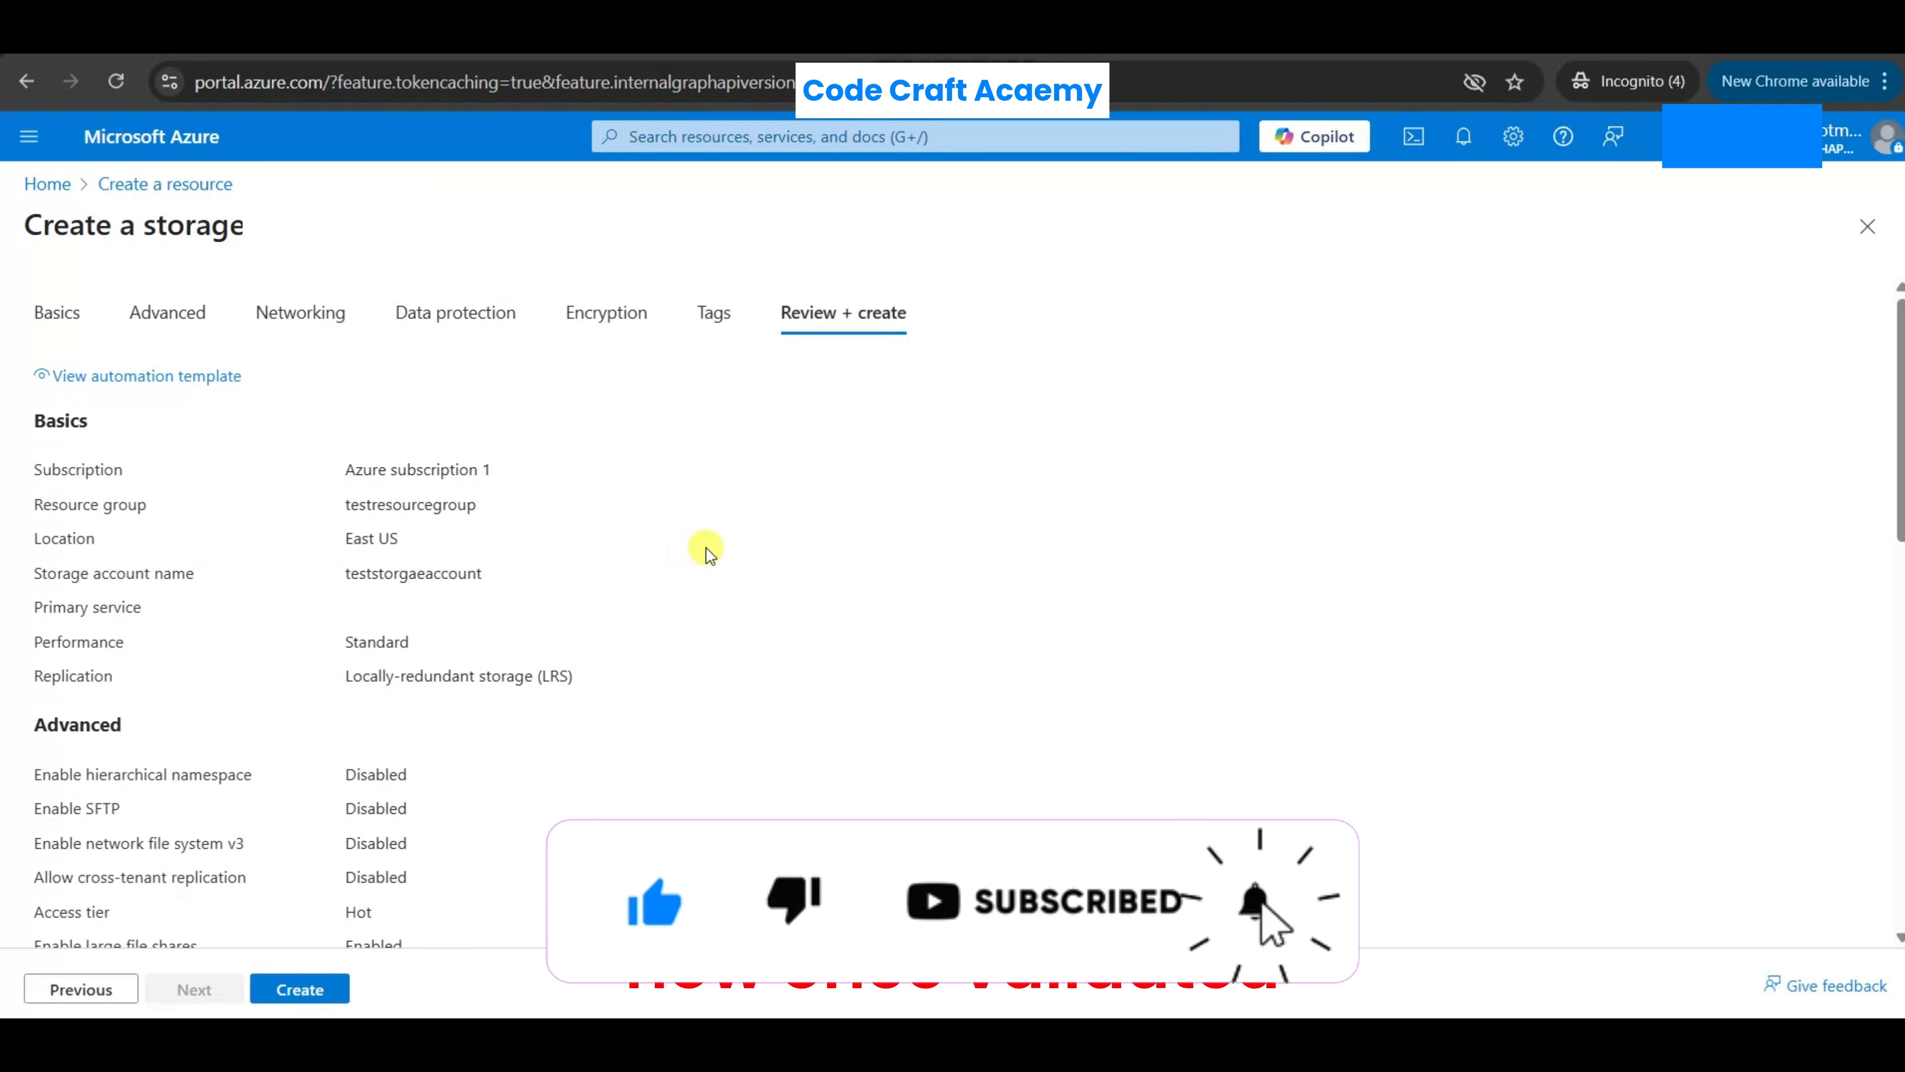
{"action": "left_click", "coordinate": [299, 991]}
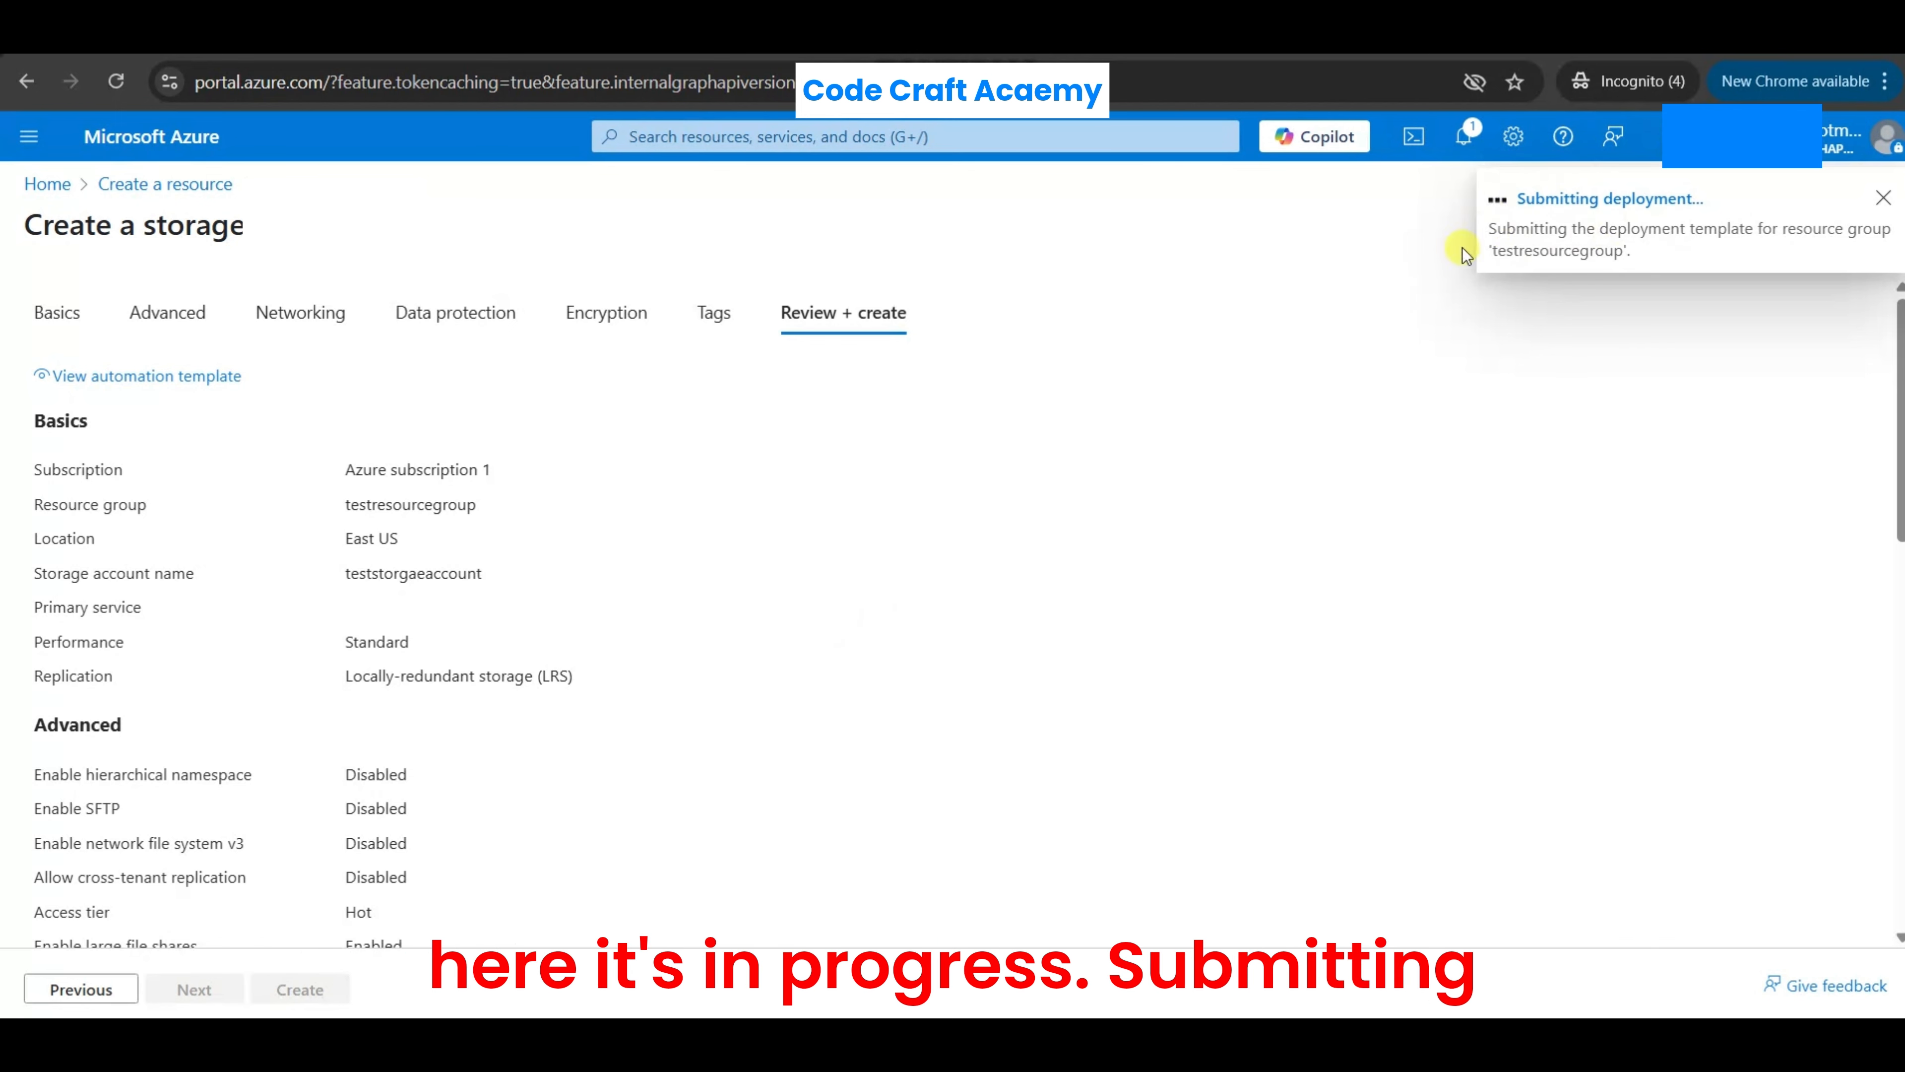
- Follow the storage account's deployment, reloading its overview until it completes, and go to the deployed resource
{"action": "left_click", "coordinate": [1711, 205]}
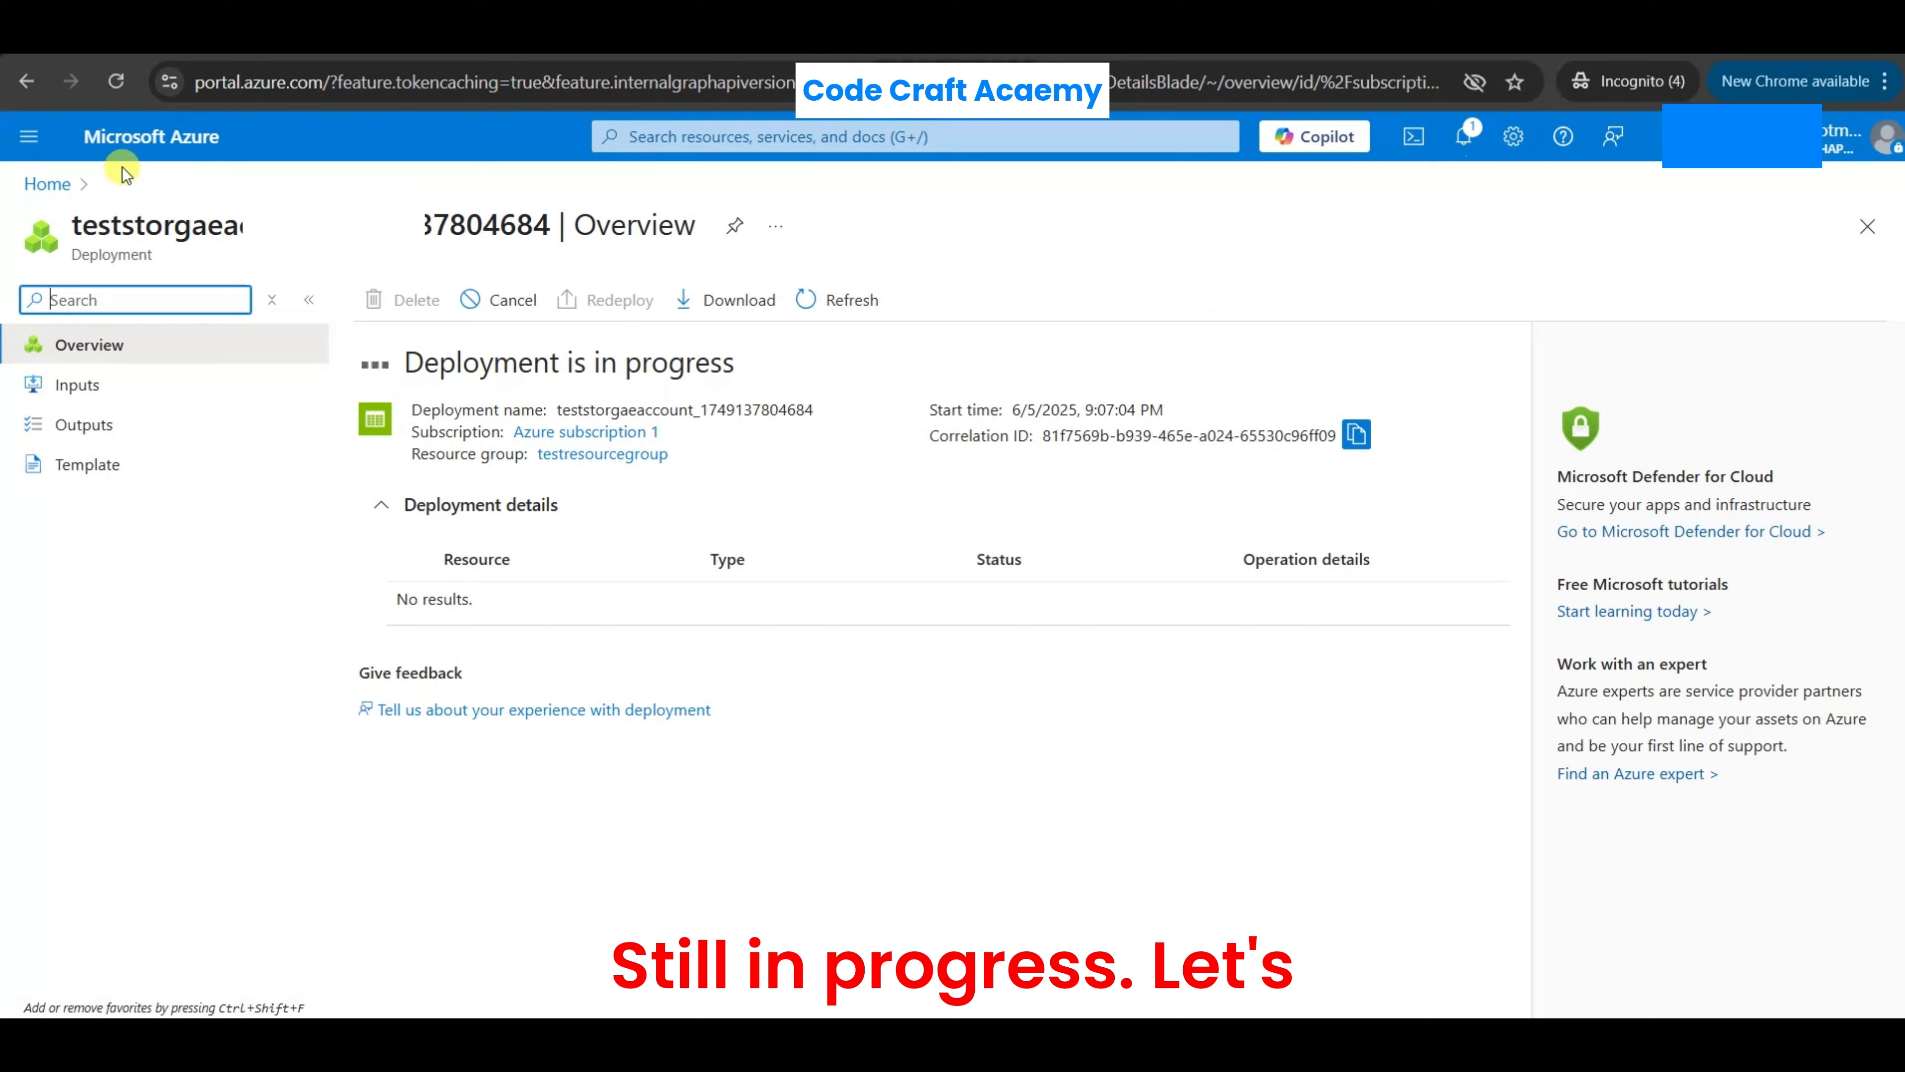
{"action": "left_click", "coordinate": [113, 83]}
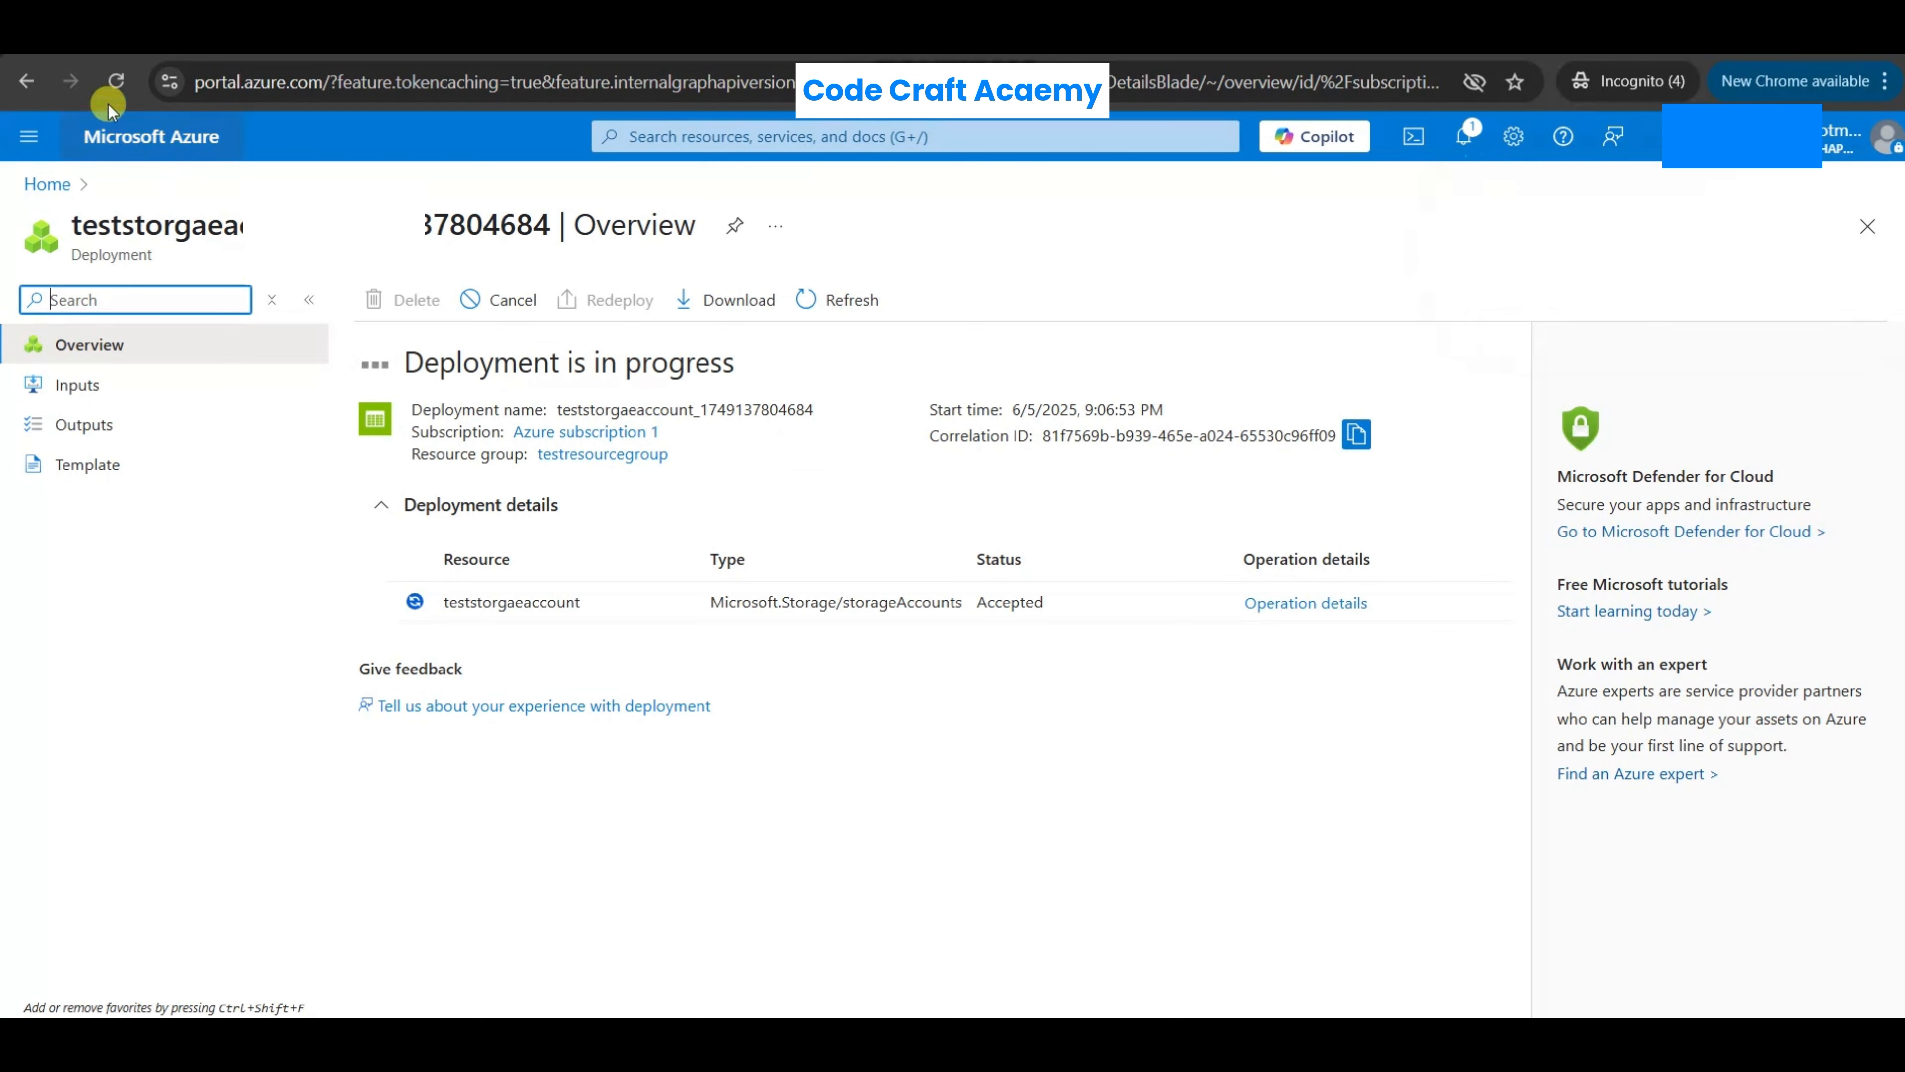
{"action": "left_click", "coordinate": [116, 81]}
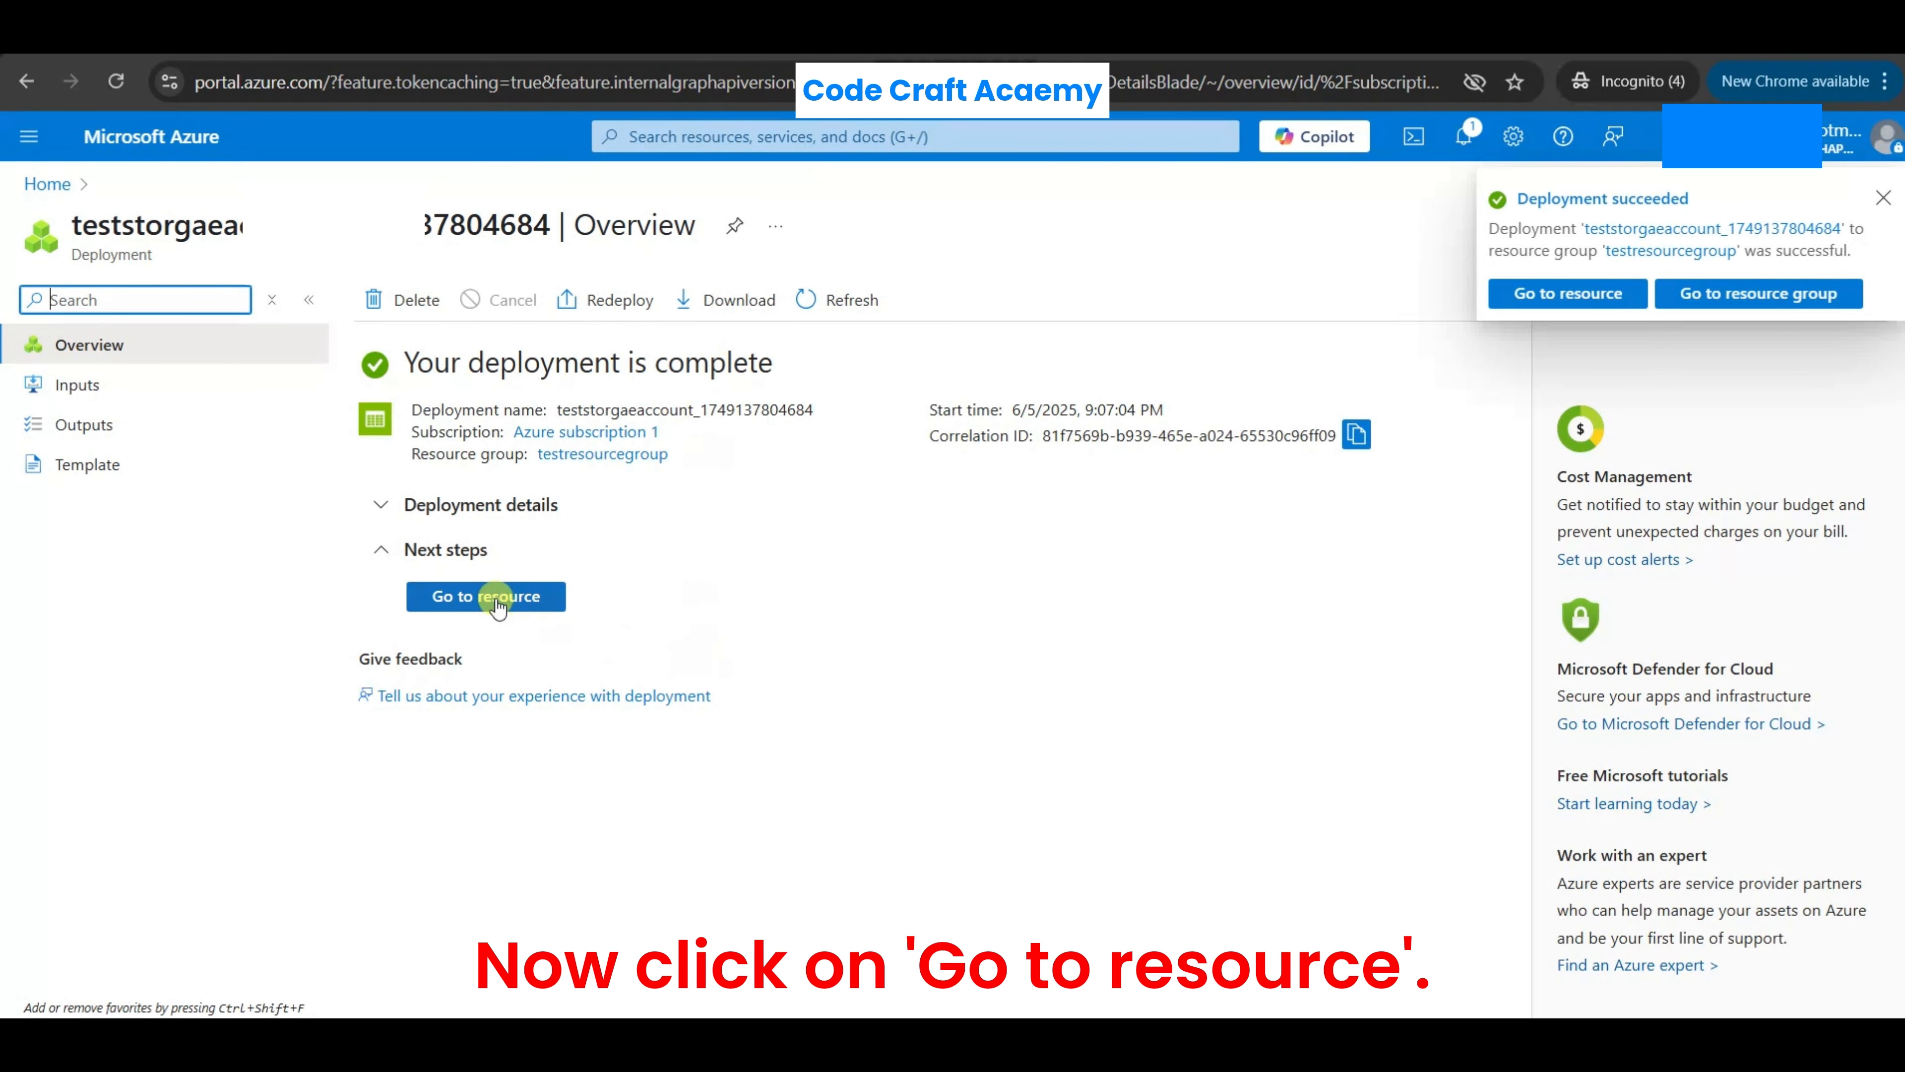
{"action": "left_click", "coordinate": [496, 600]}
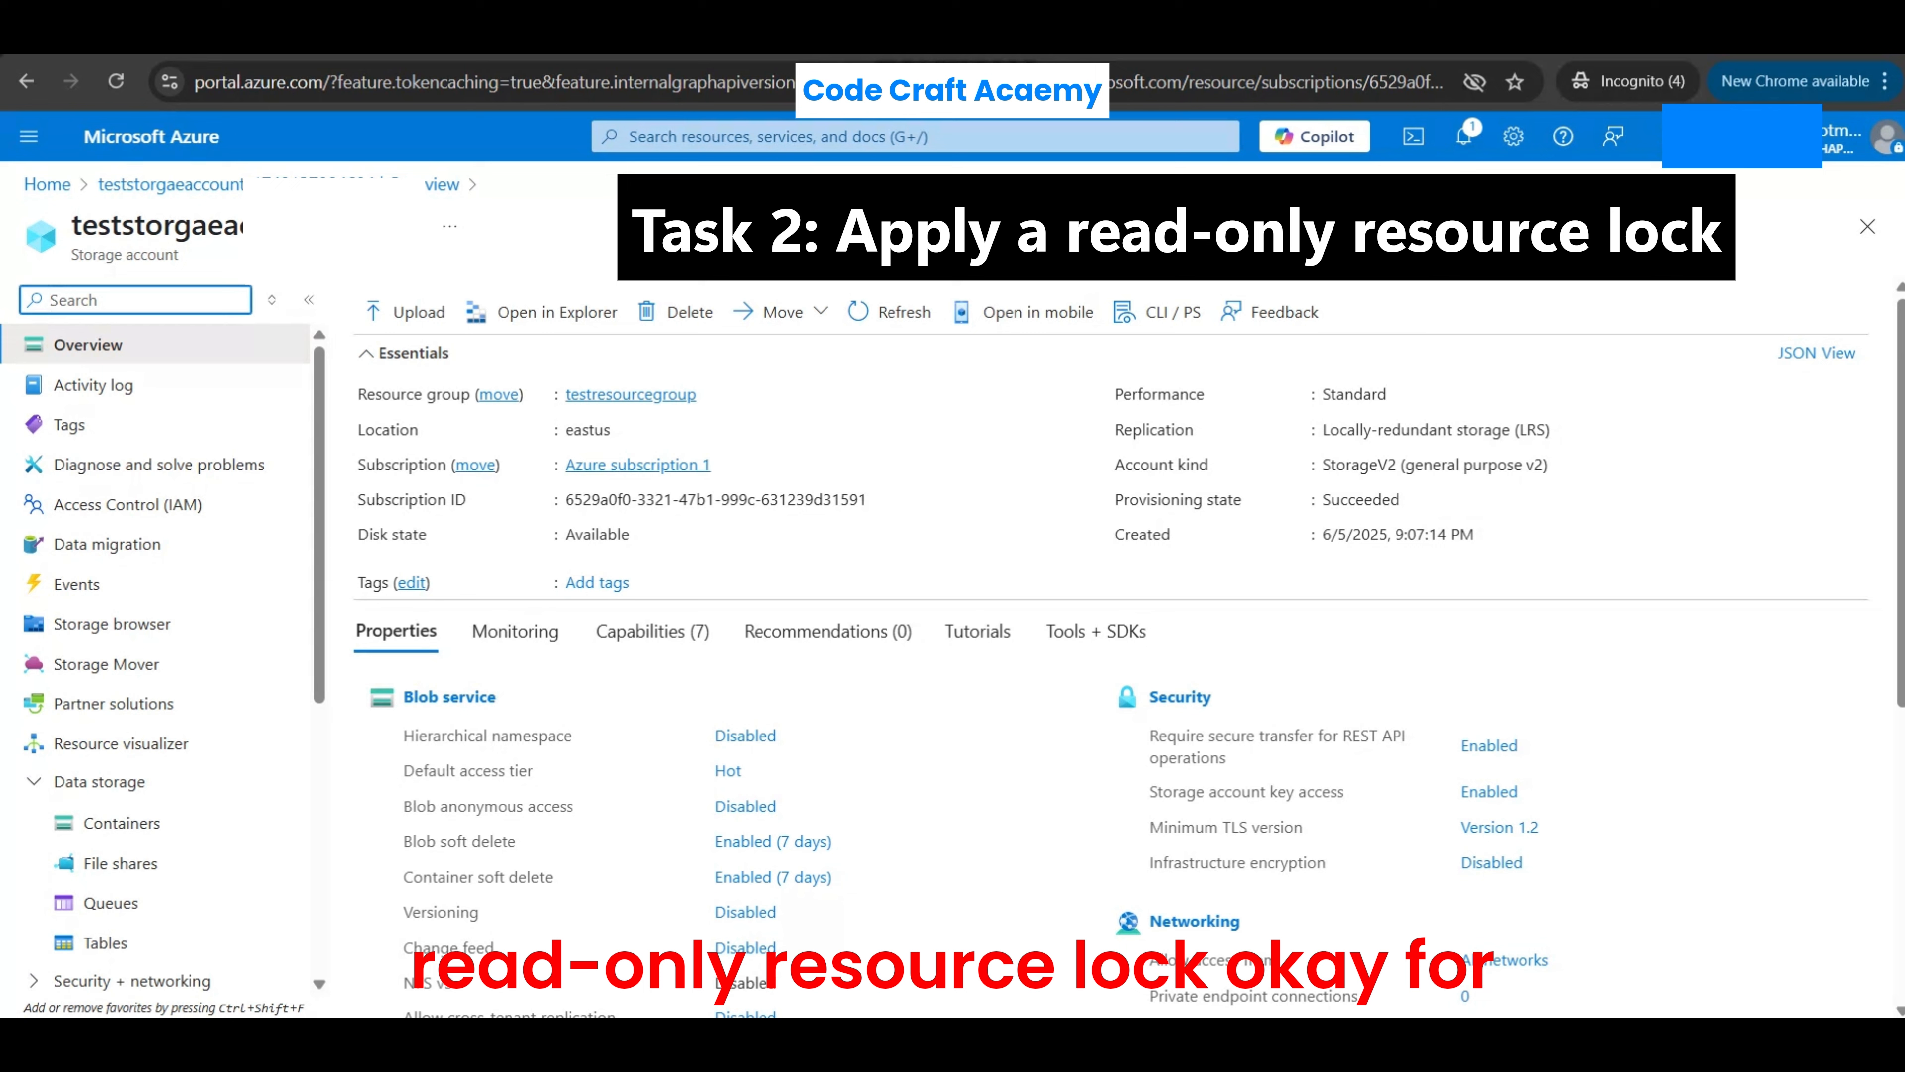
- Add a Read-only lock named readonlylok to the storage account
{"action": "scroll", "coordinate": [199, 682], "scroll_direction": "down", "scroll_amount": 6}
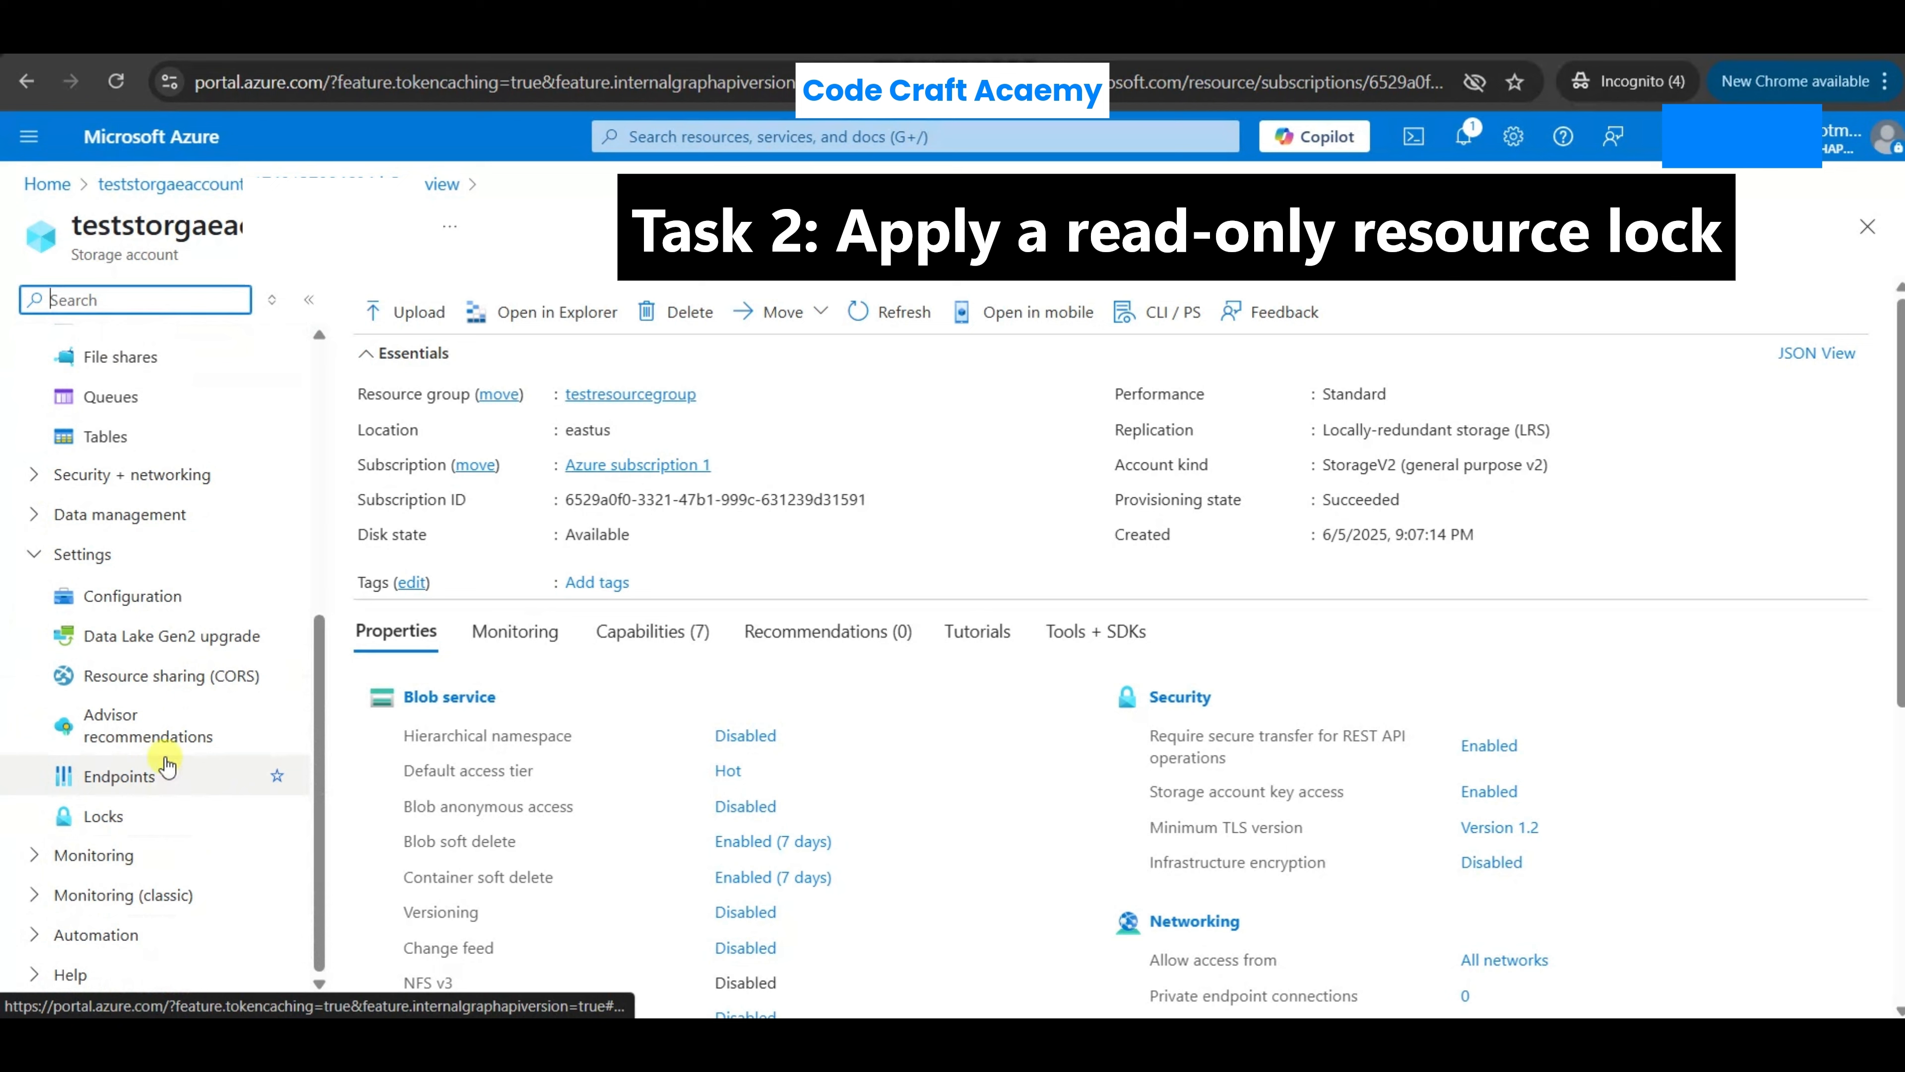
{"action": "left_click", "coordinate": [120, 821]}
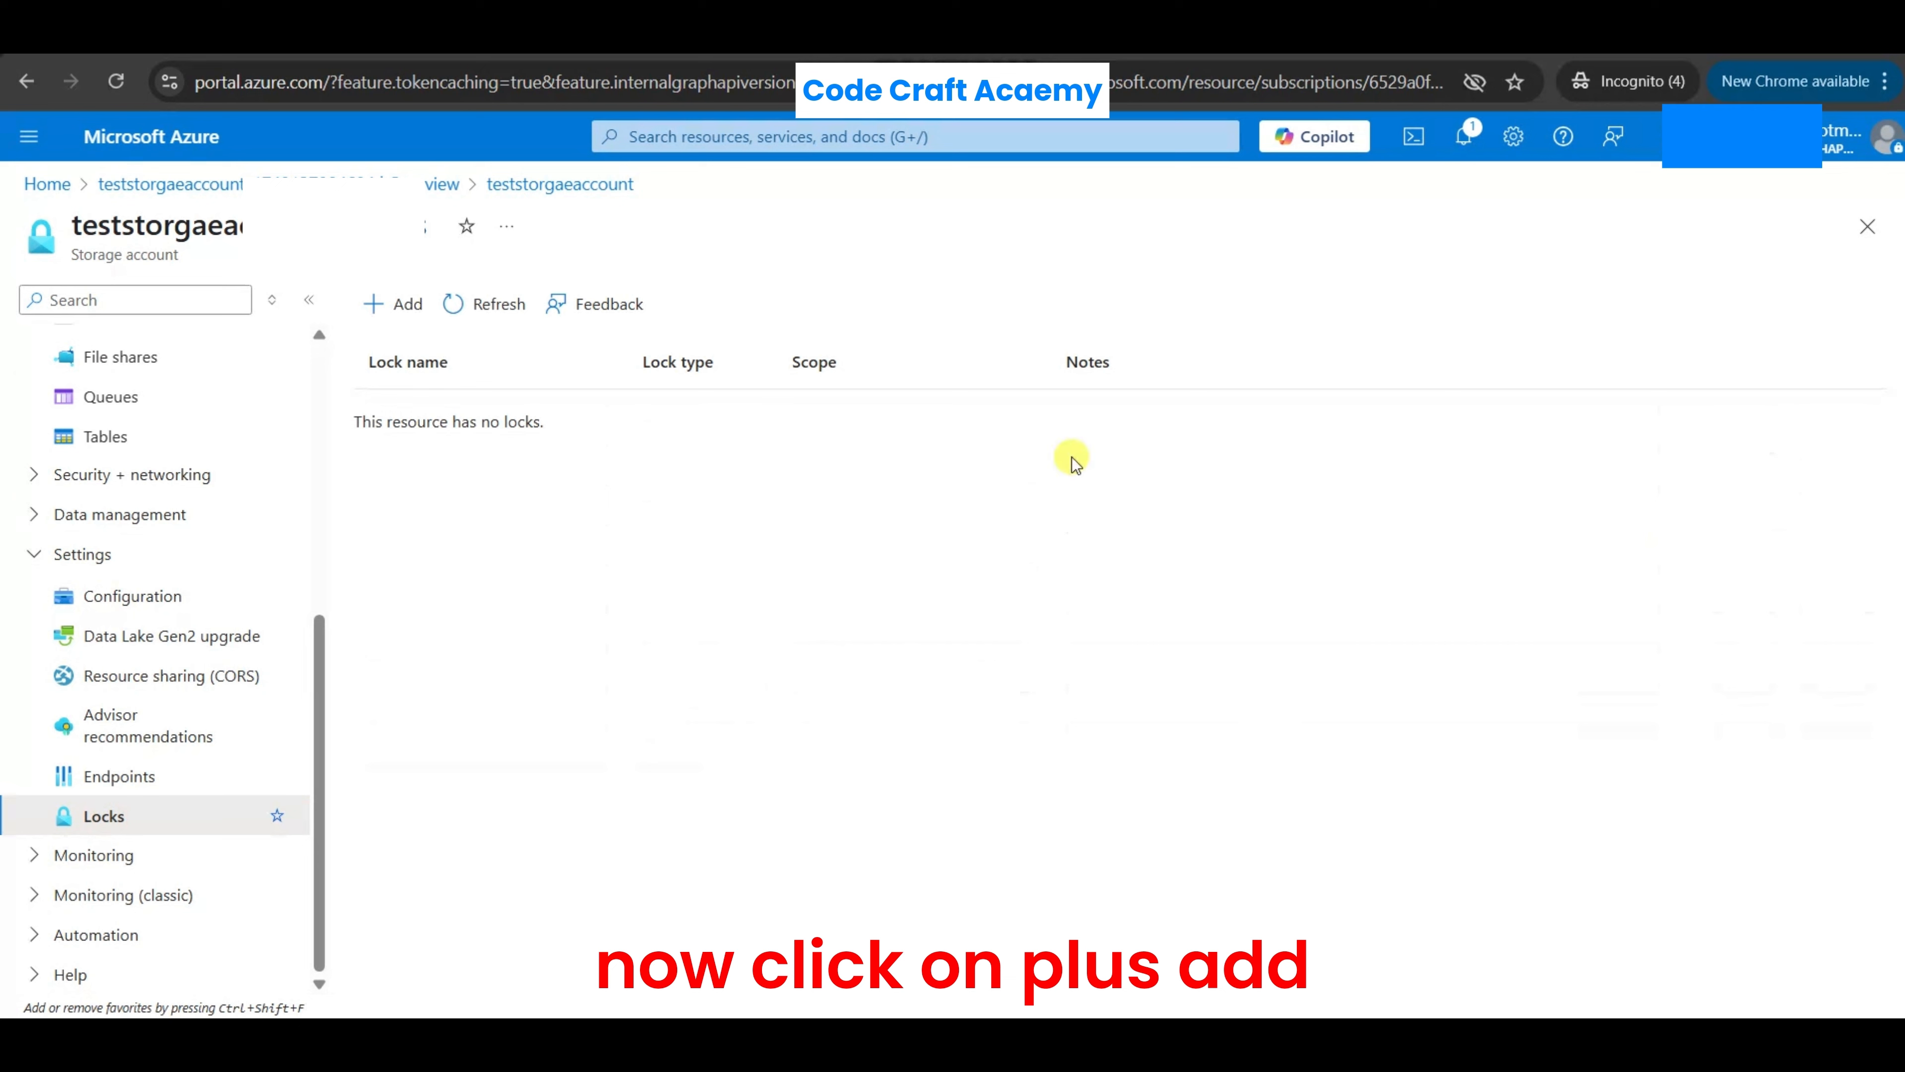
{"action": "left_click", "coordinate": [385, 308]}
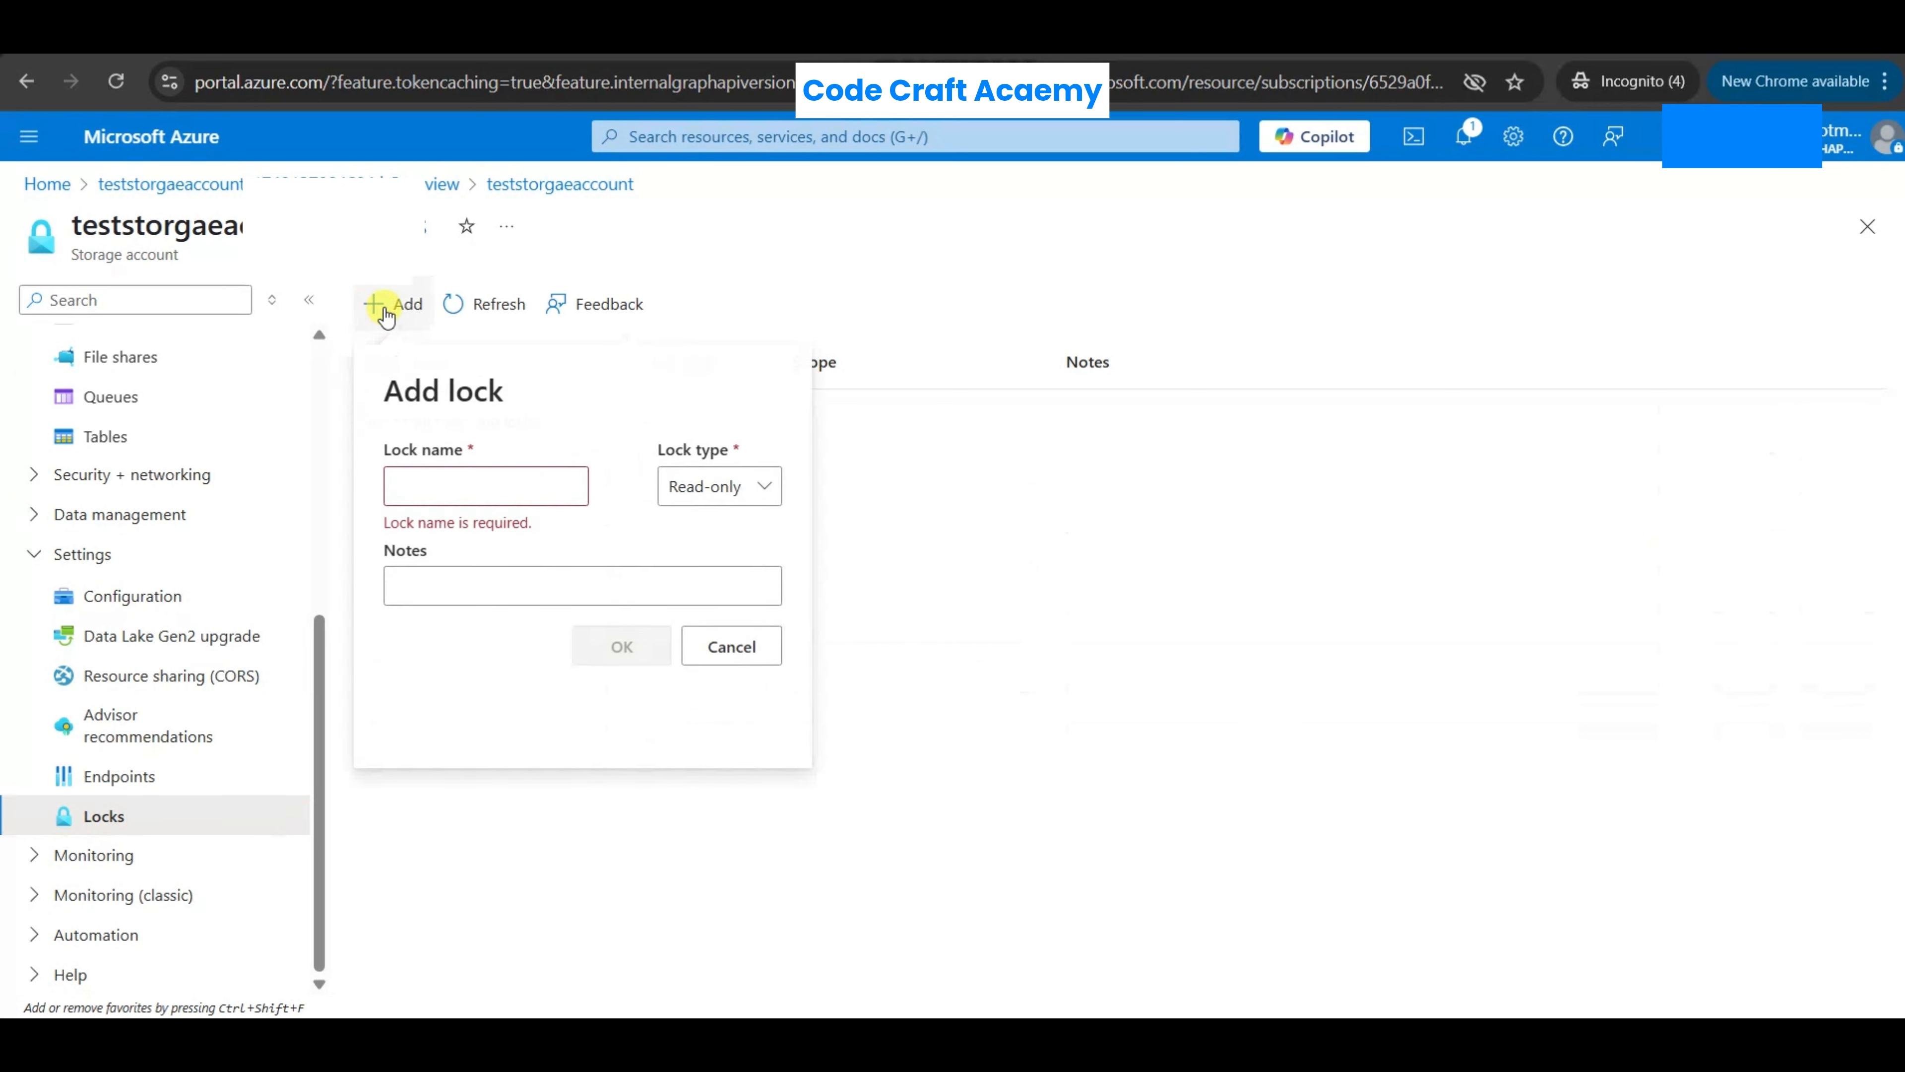
{"action": "left_click", "coordinate": [502, 482]}
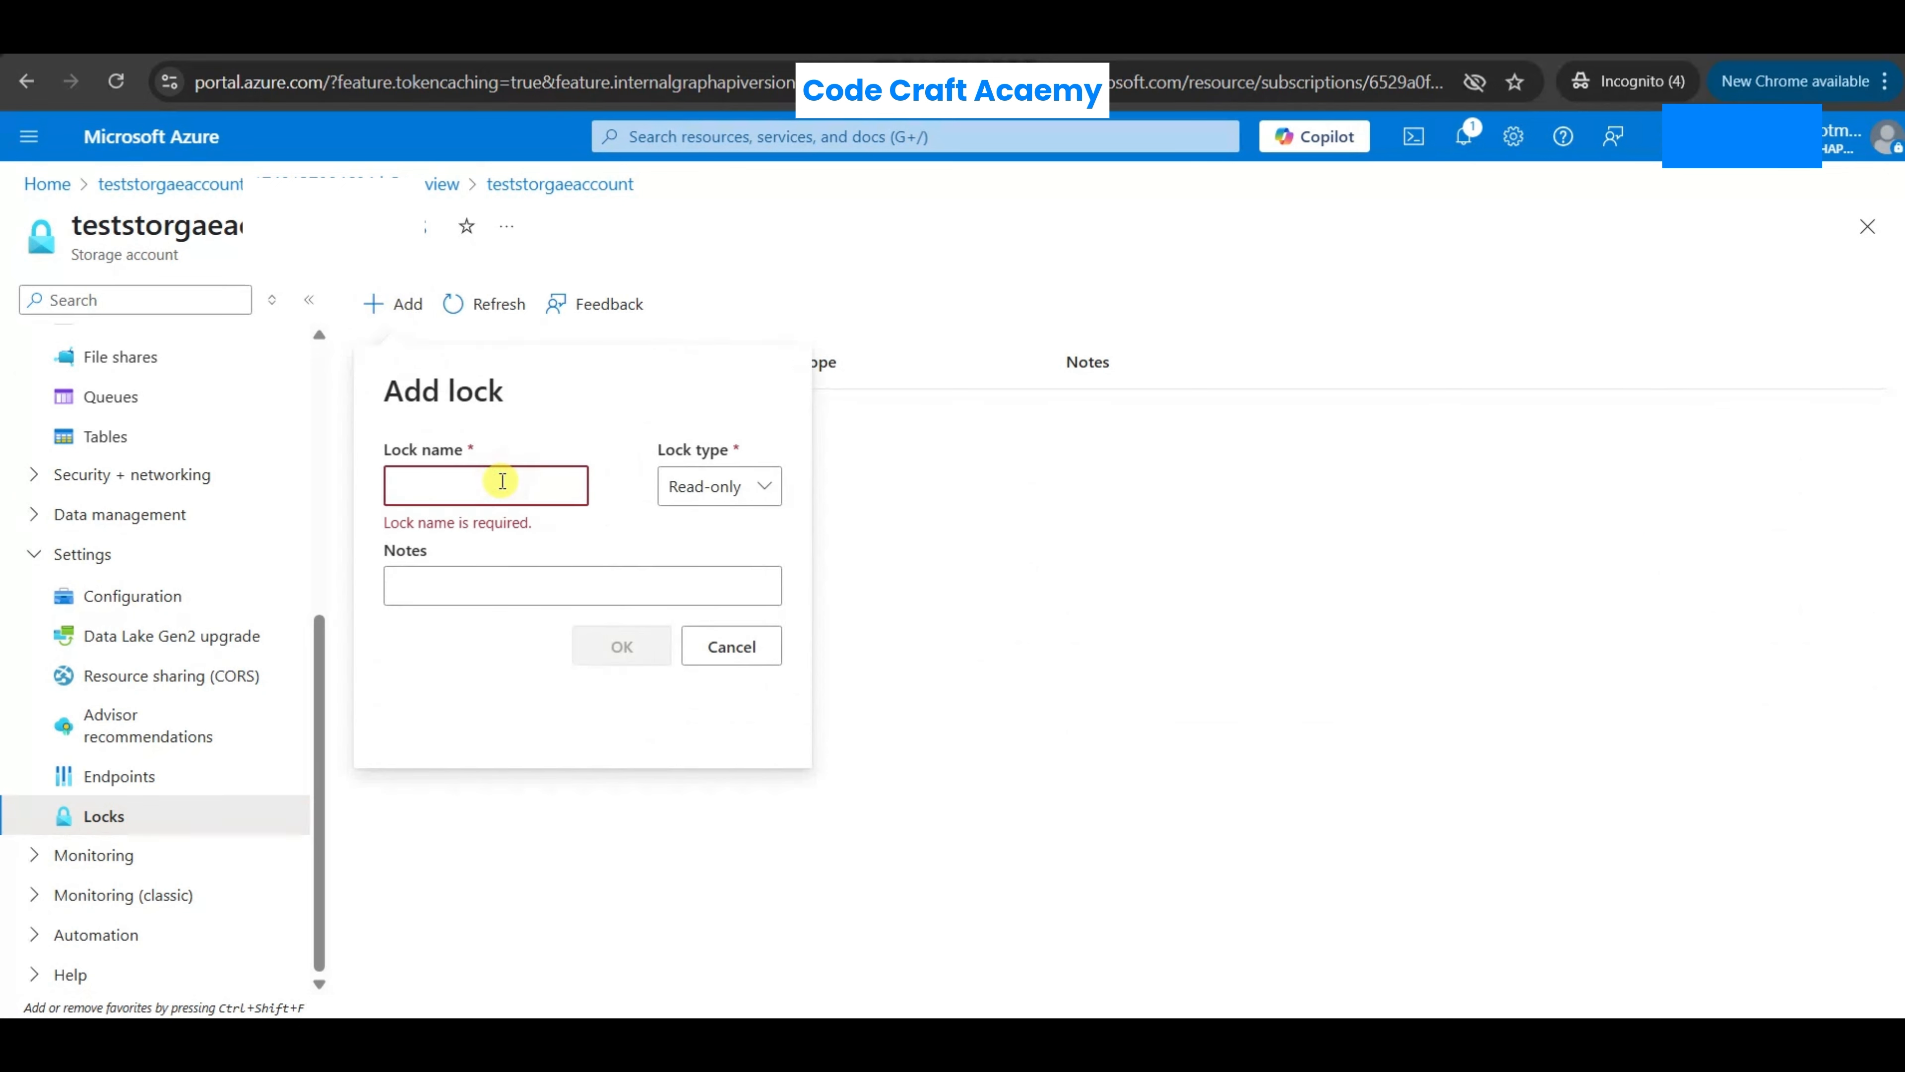
{"action": "type", "text": "re"}
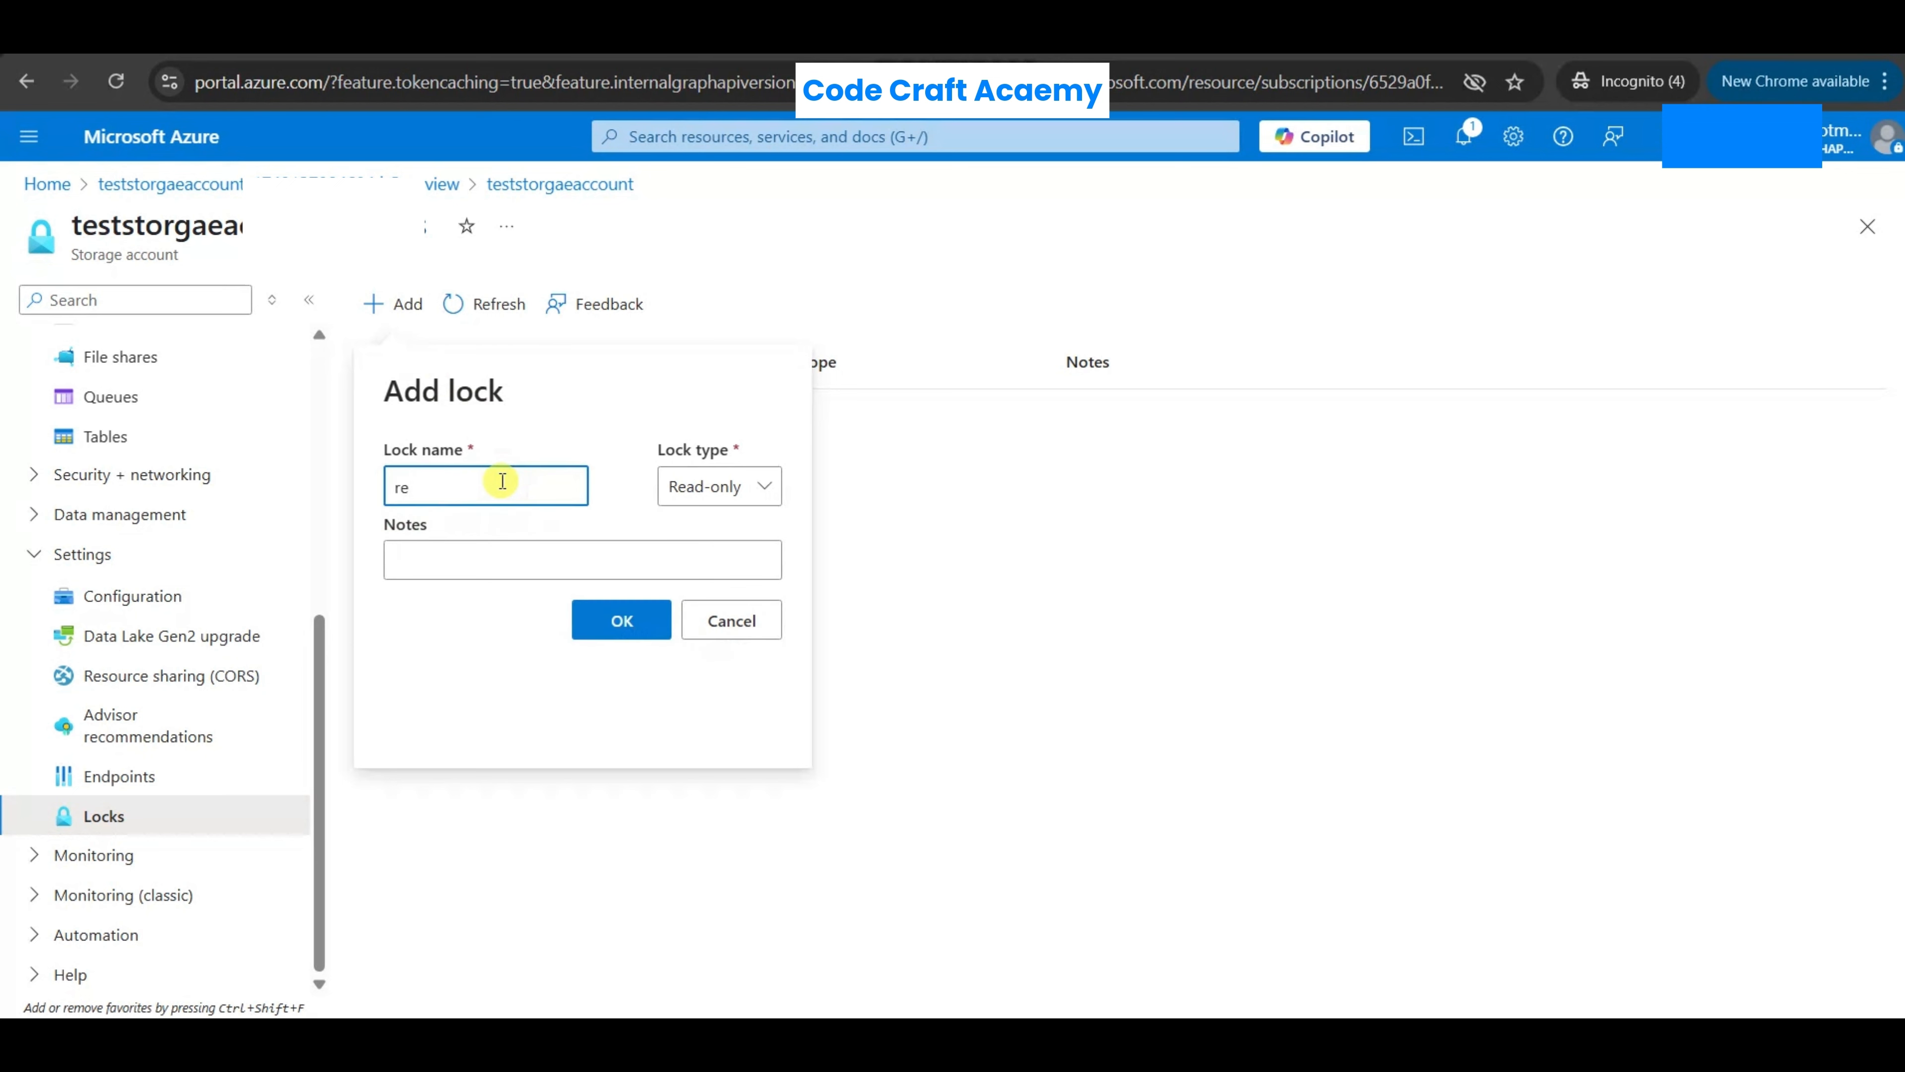
{"action": "type", "text": "adonlylok"}
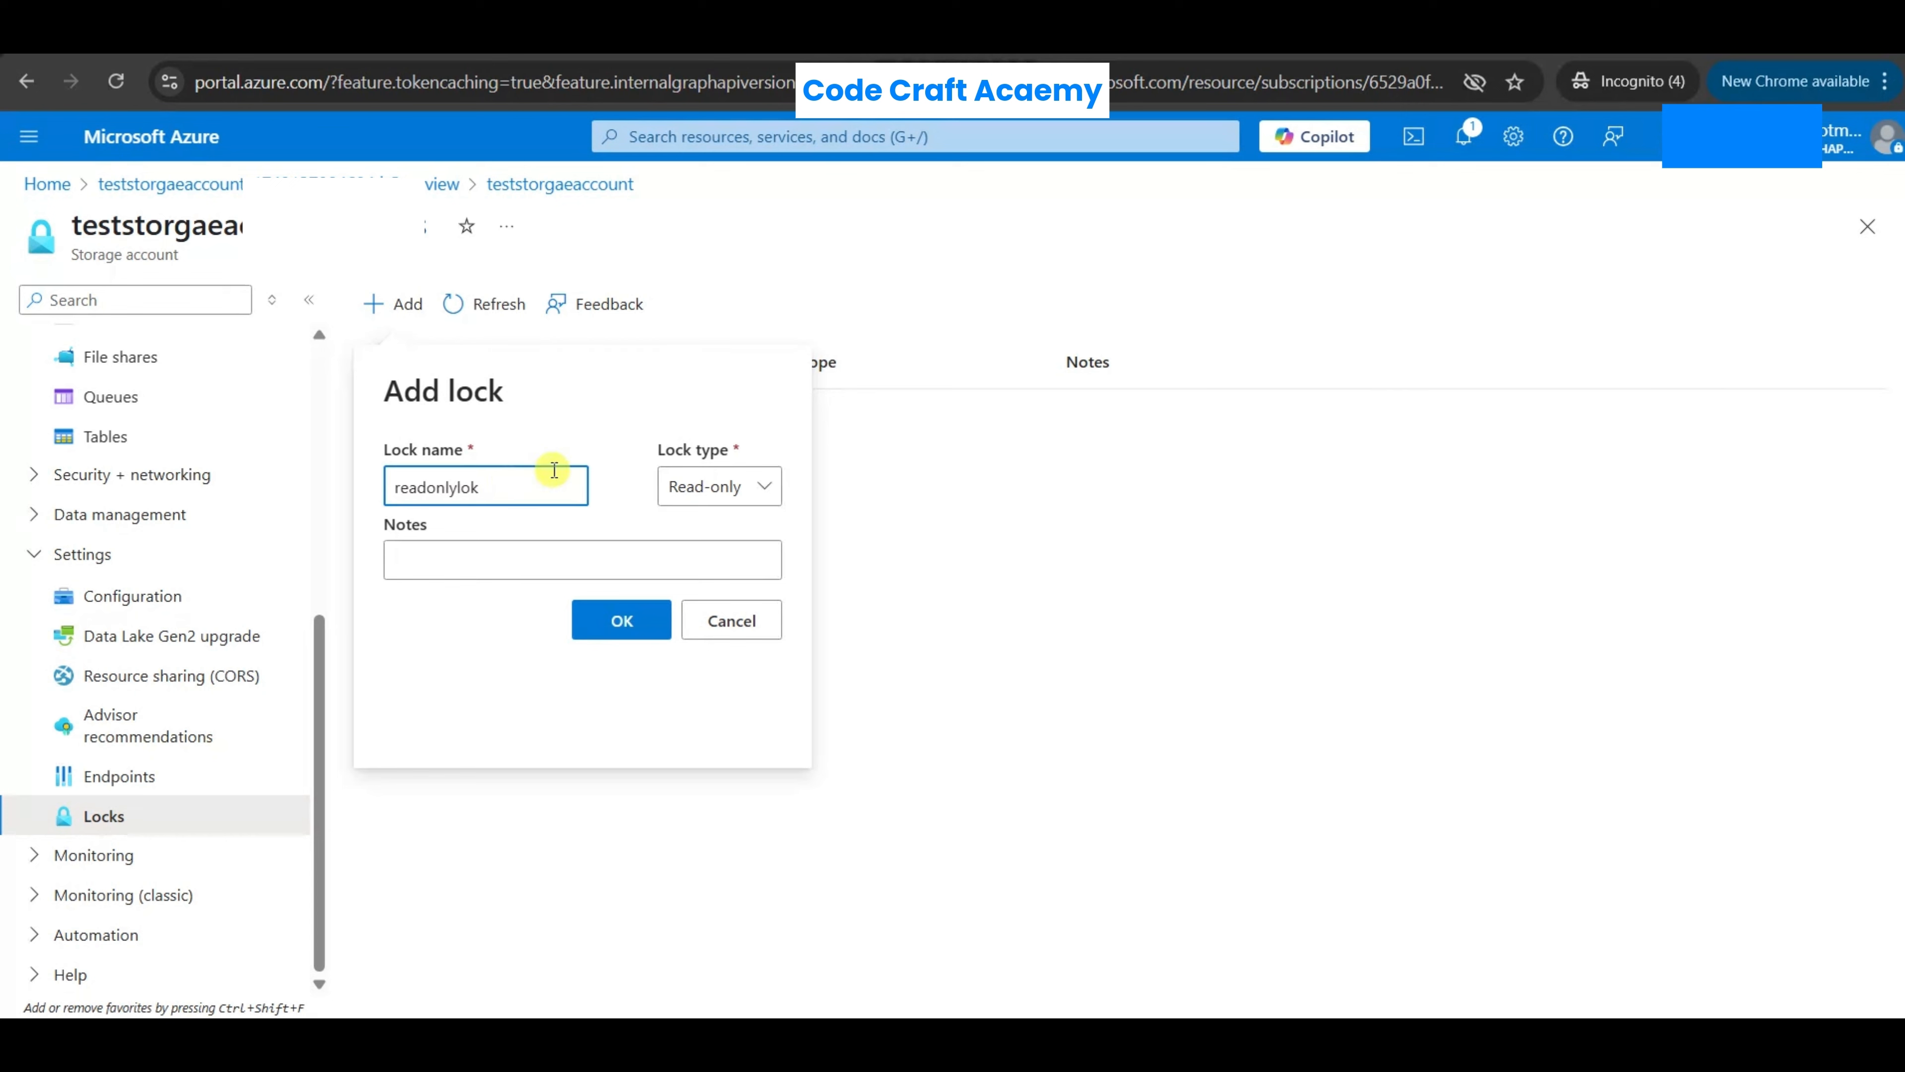
{"action": "left_click", "coordinate": [628, 634]}
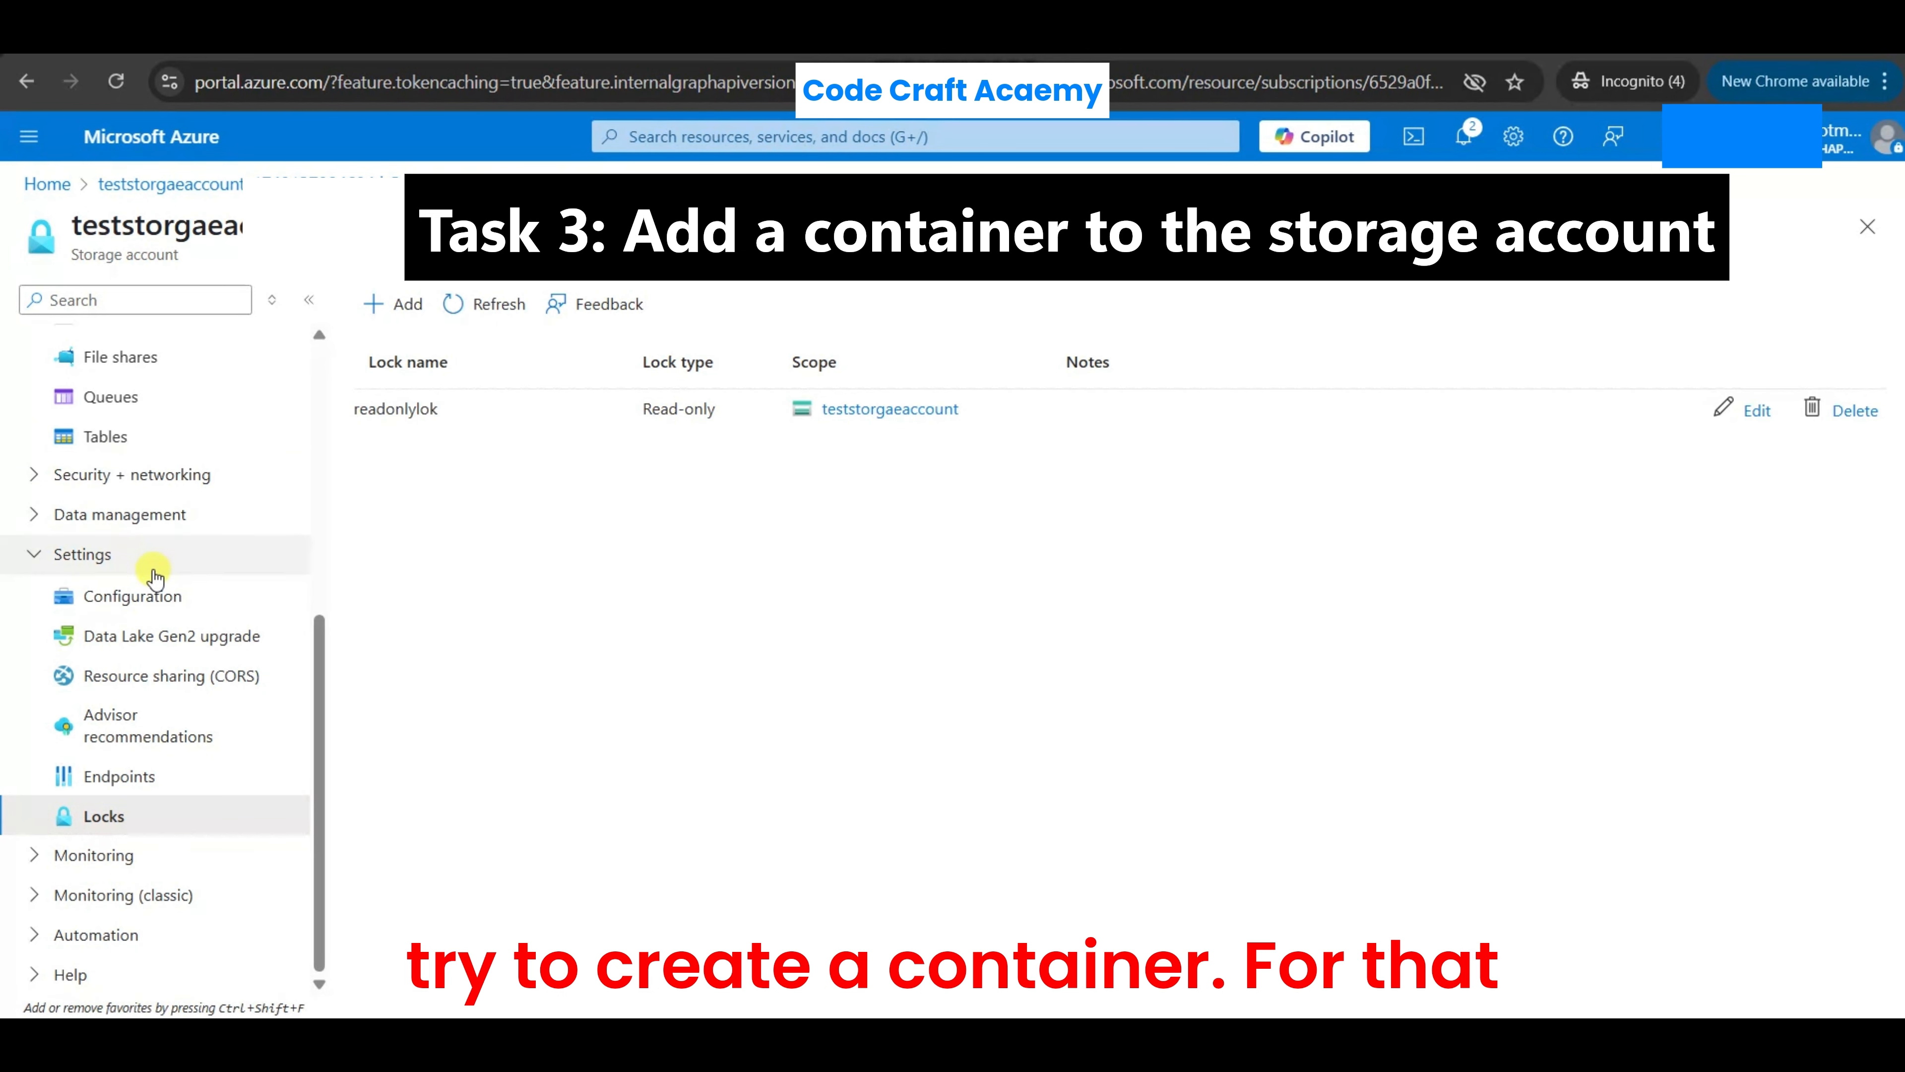
- Try to create a container named testcontainer in the read-only locked storage account
{"action": "scroll", "coordinate": [150, 571], "scroll_direction": "up", "scroll_amount": 3}
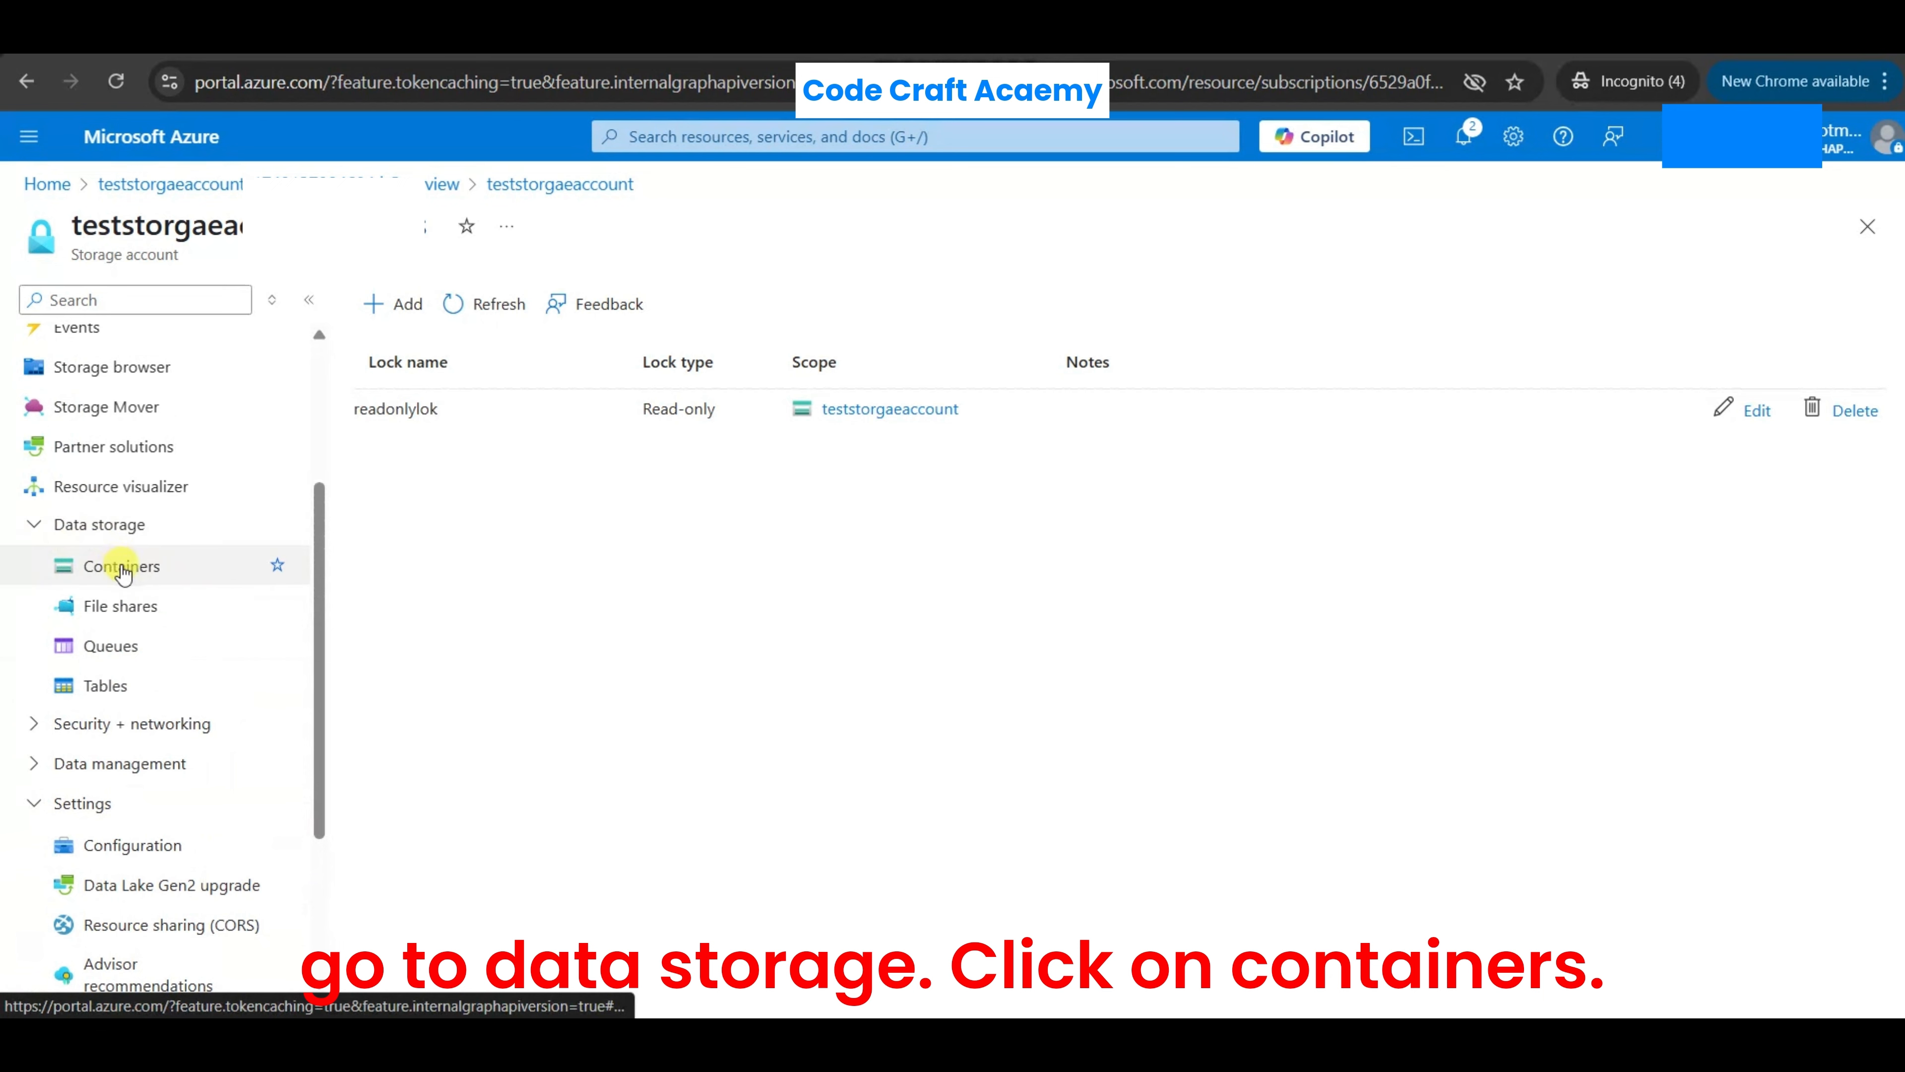
{"action": "left_click", "coordinate": [161, 577]}
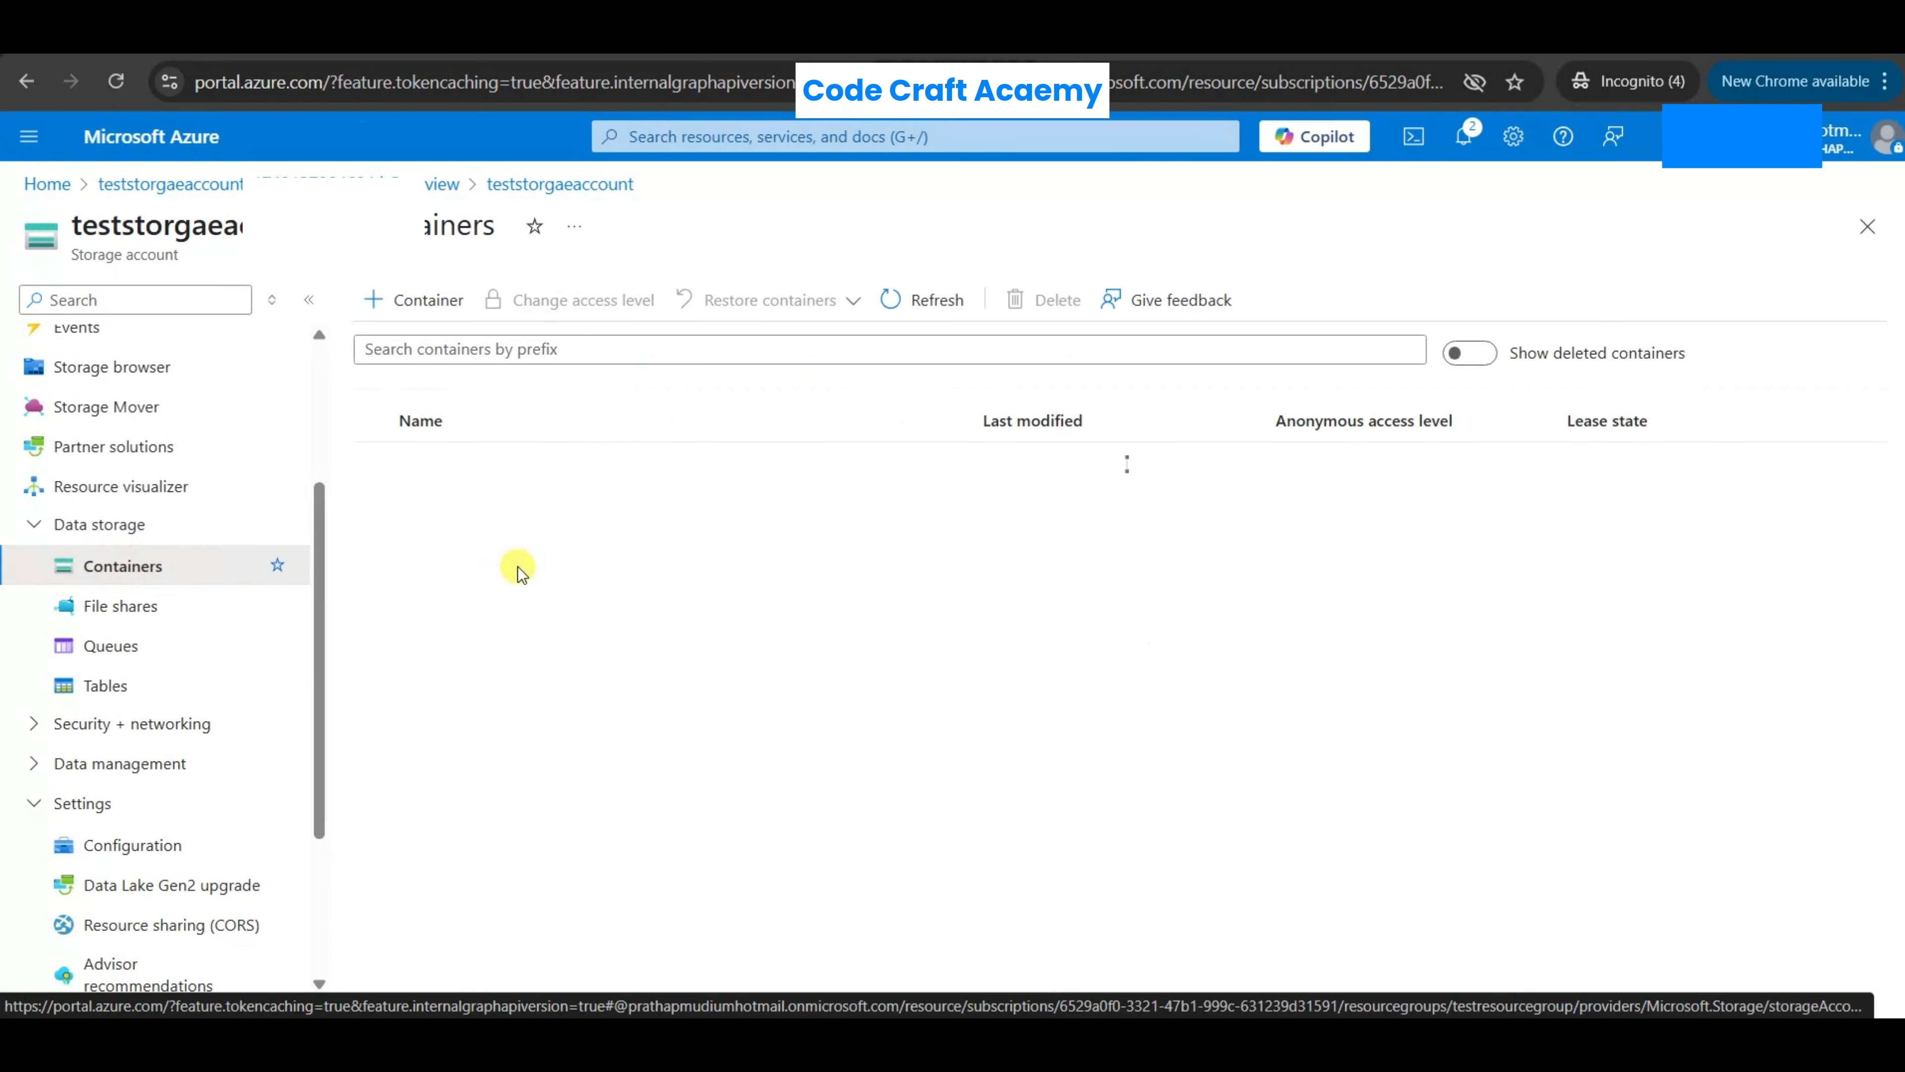
{"action": "left_click", "coordinate": [398, 301]}
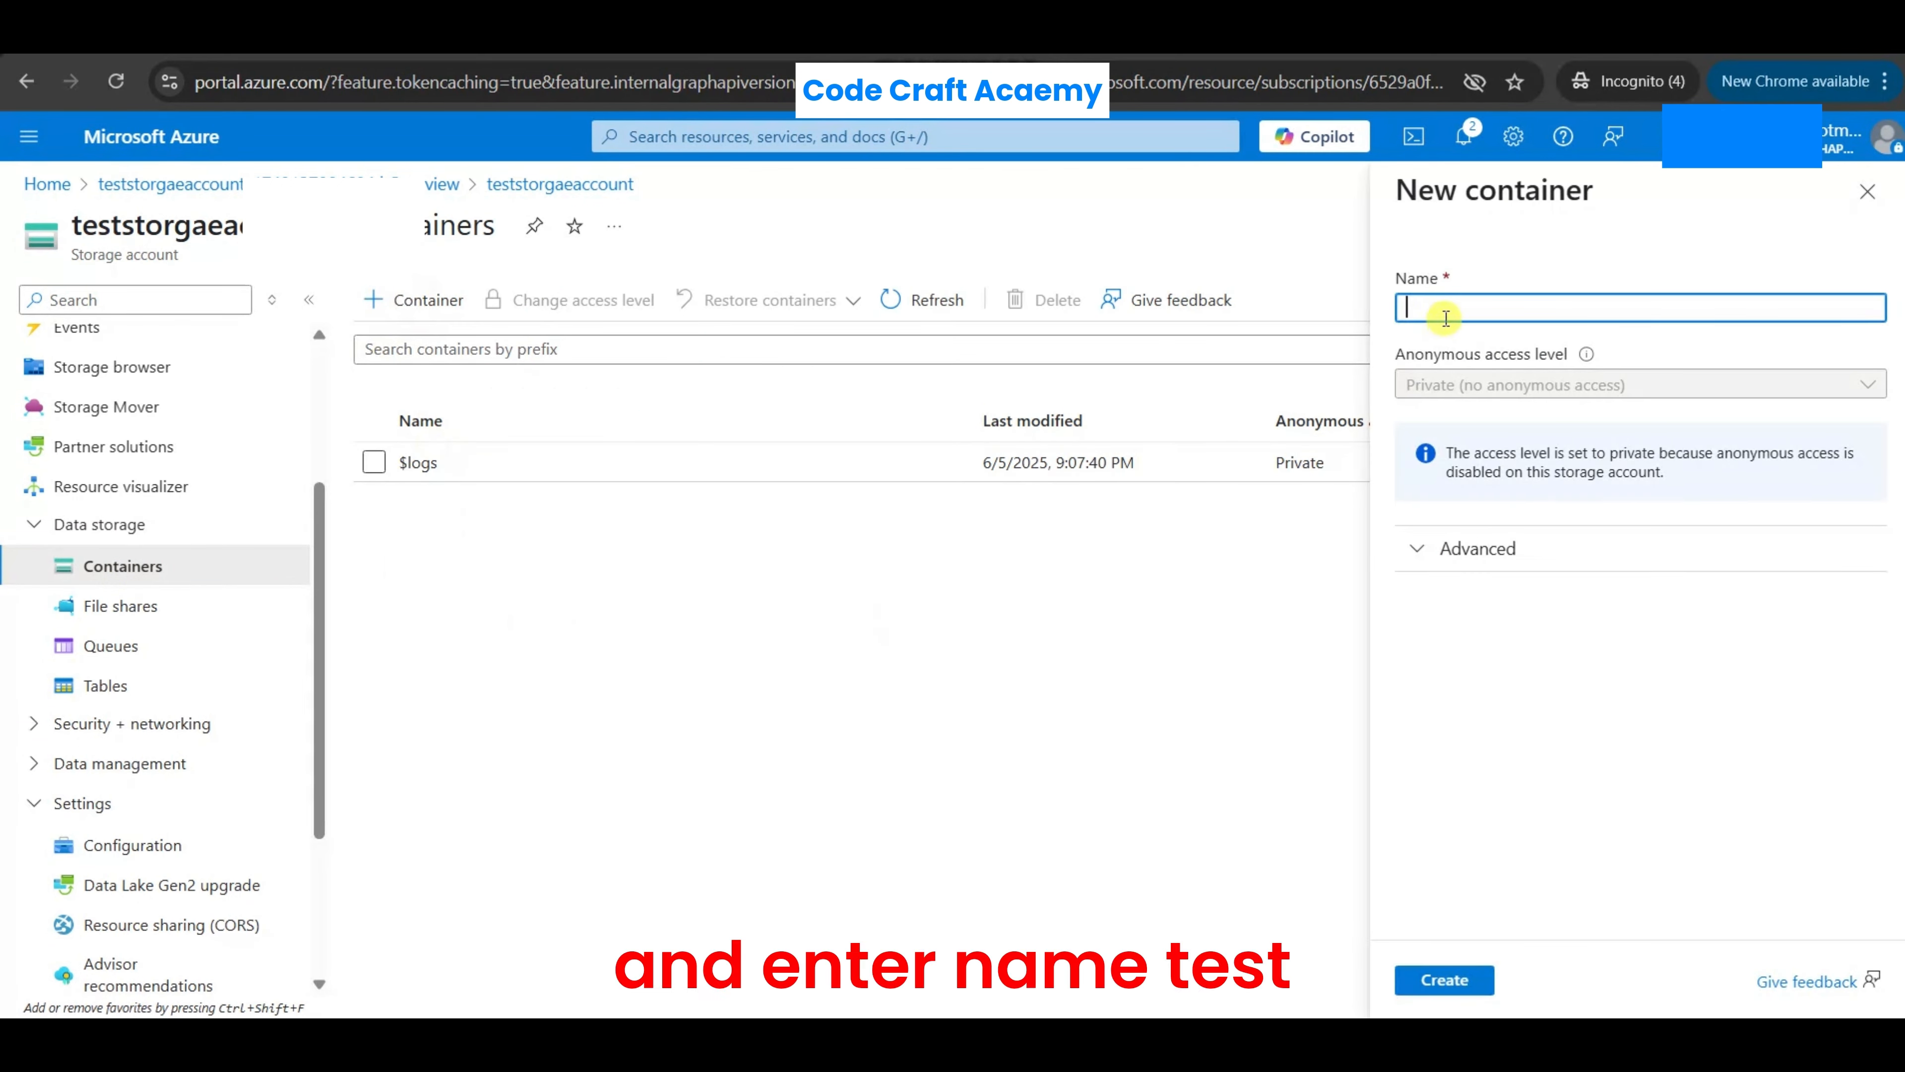
{"action": "type", "text": "testcontainer"}
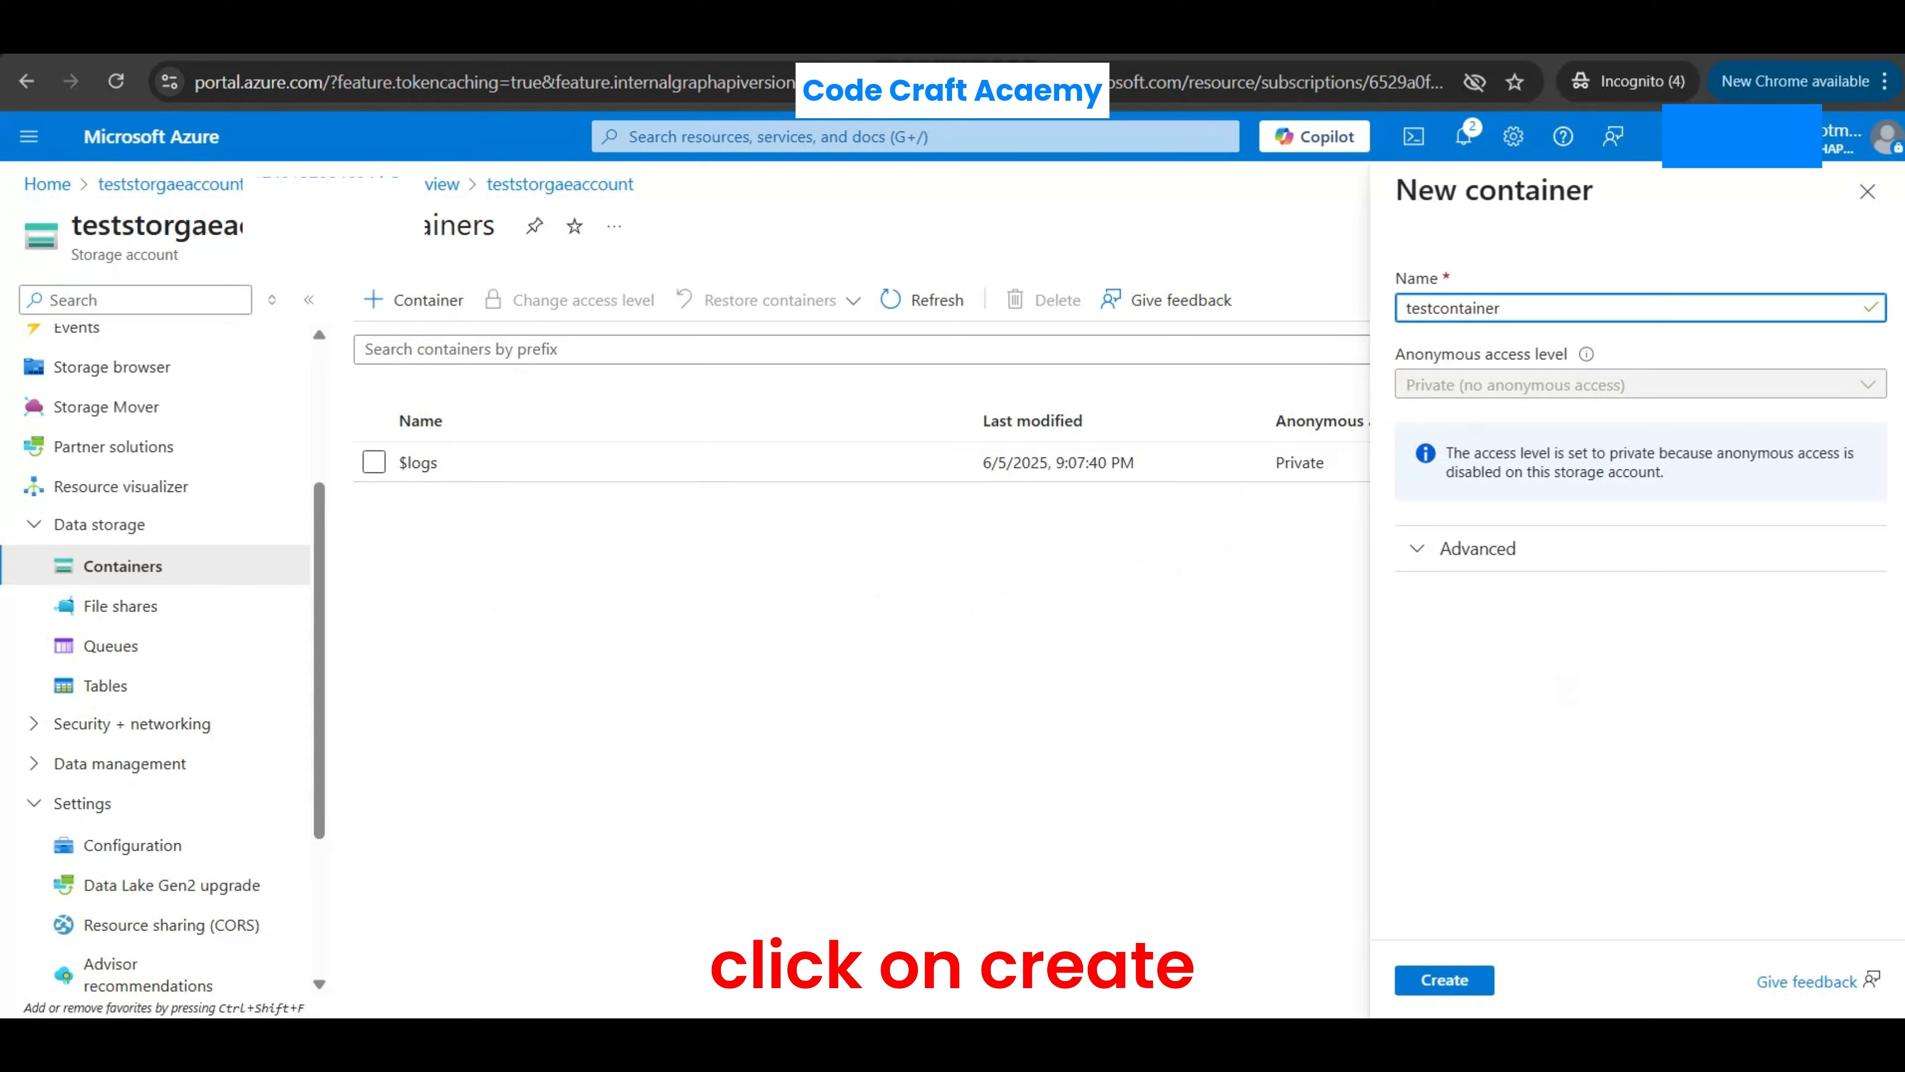
{"action": "left_click", "coordinate": [1444, 980]}
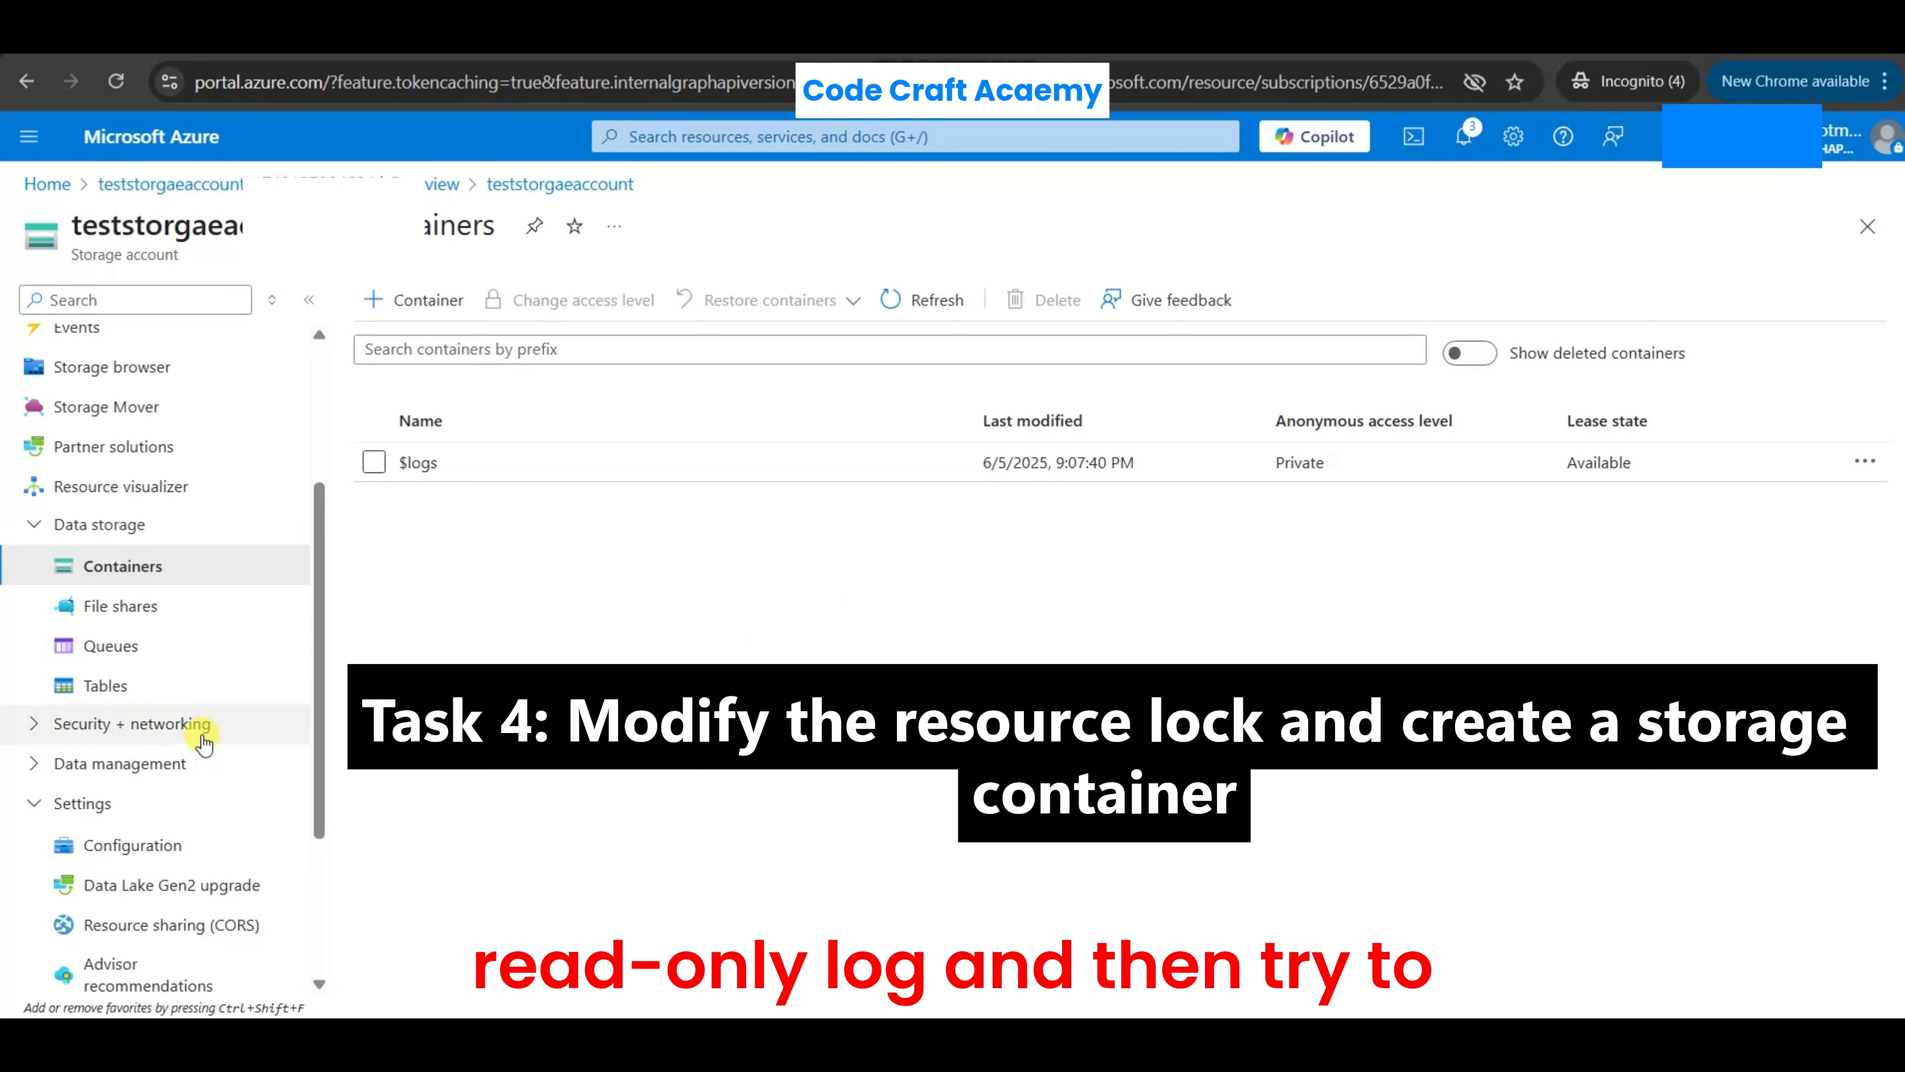
- Change the lock type of the storage account's readonlylok lock to Delete
{"action": "scroll", "coordinate": [204, 743], "scroll_direction": "down", "scroll_amount": 3}
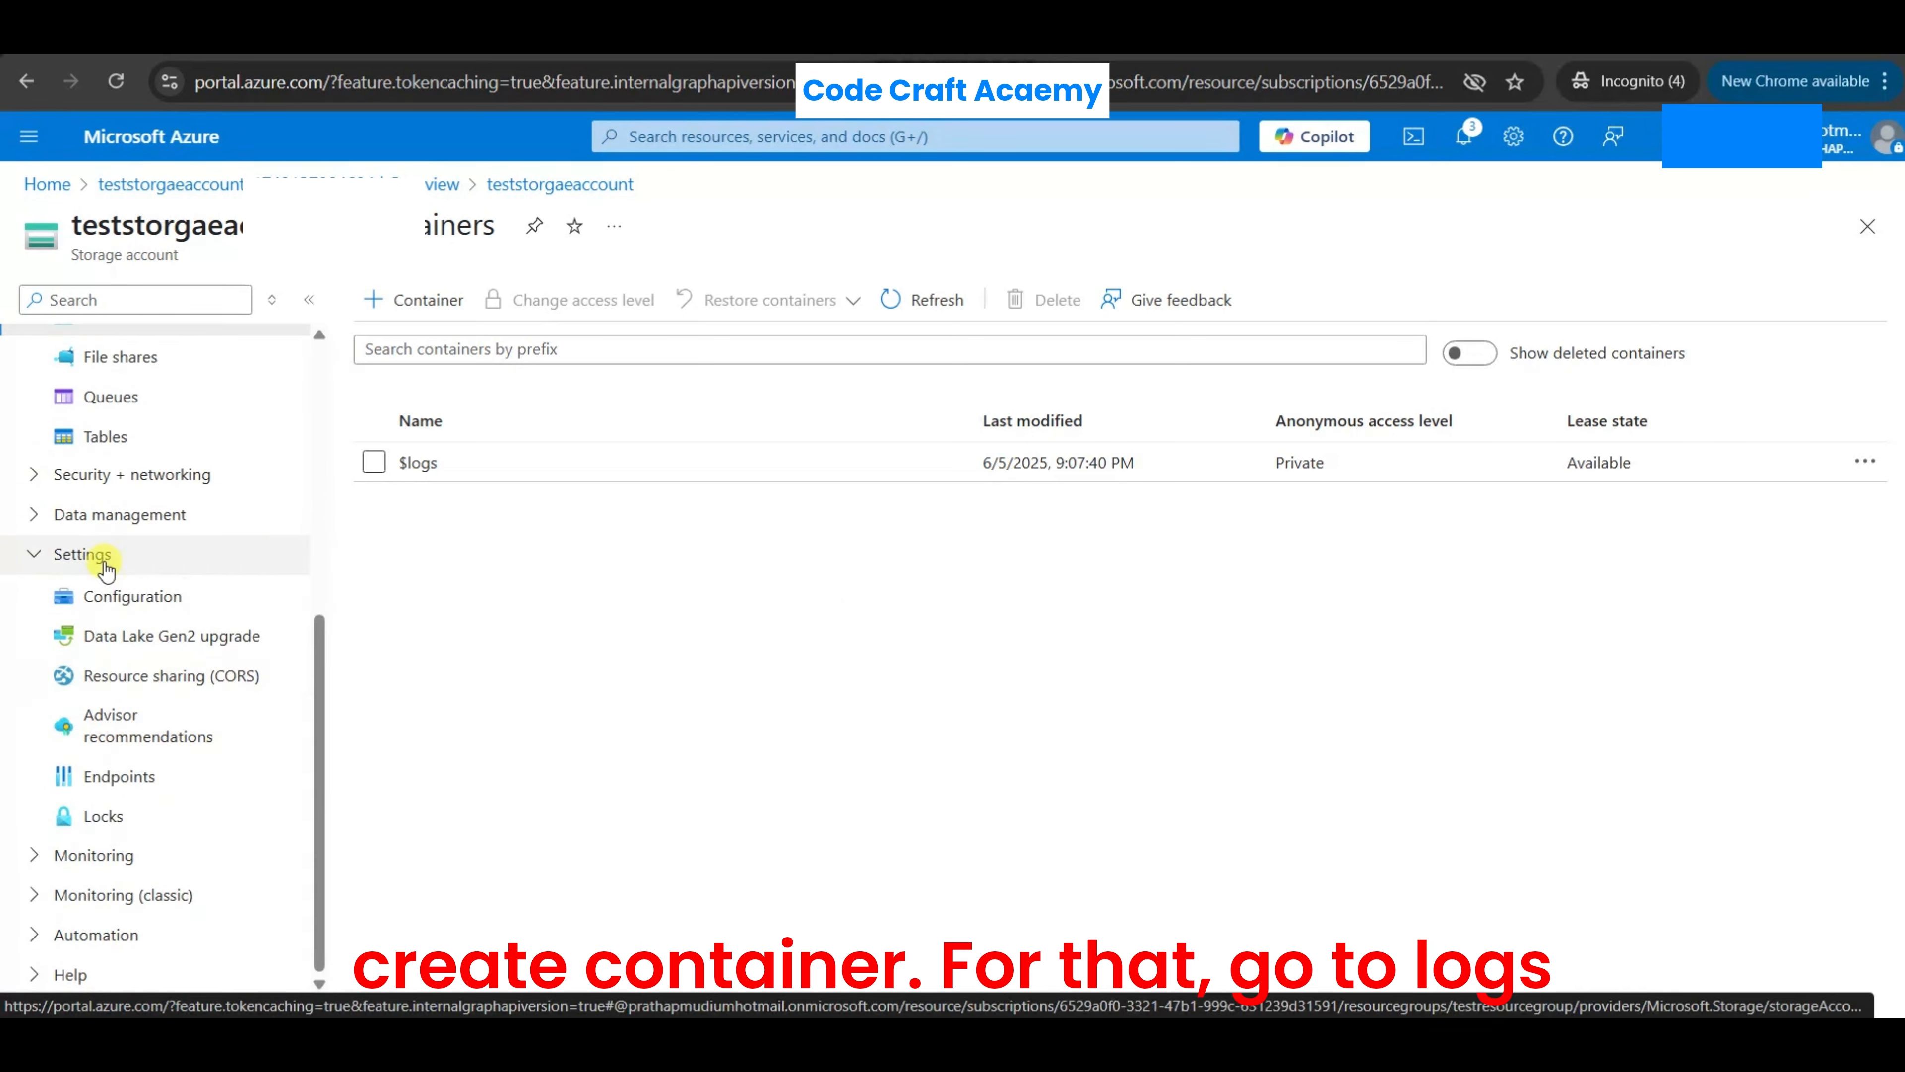
{"action": "left_click", "coordinate": [105, 816]}
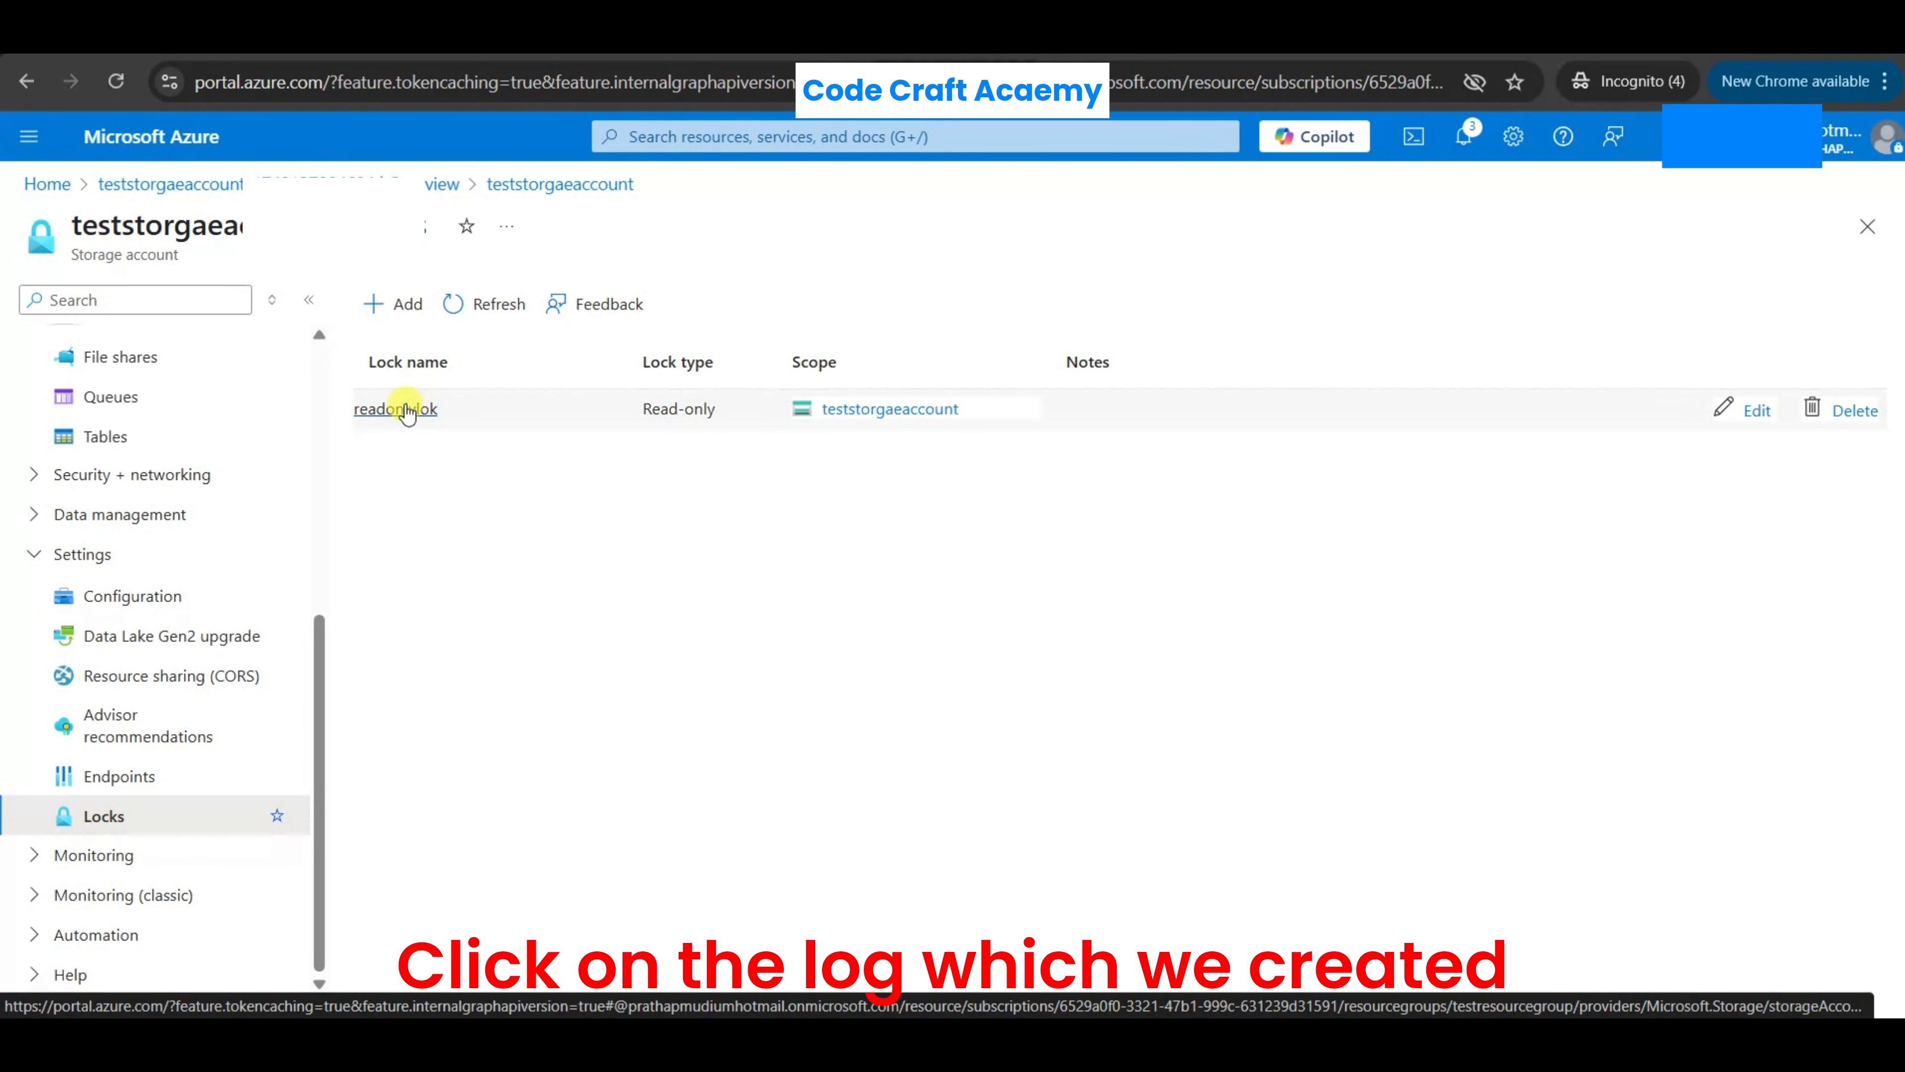
{"action": "left_click", "coordinate": [397, 410]}
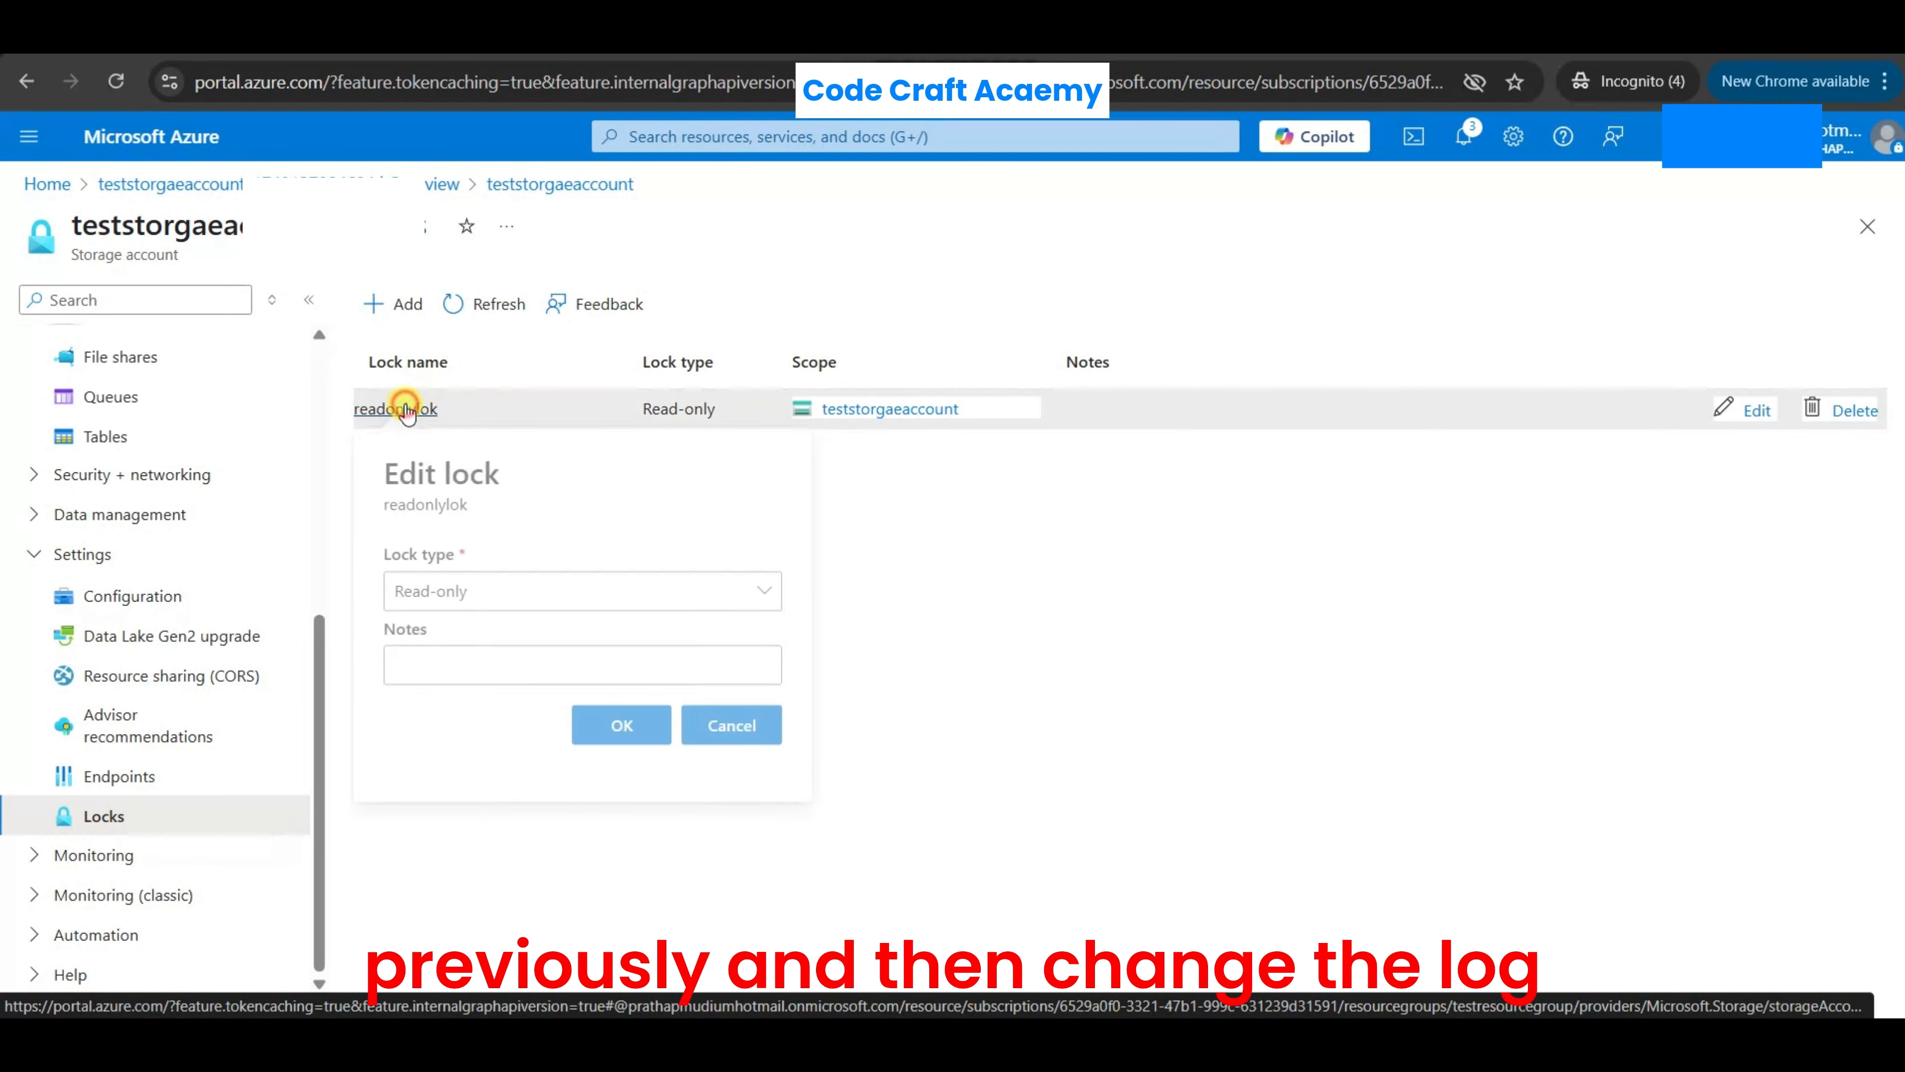
{"action": "left_click", "coordinate": [466, 609]}
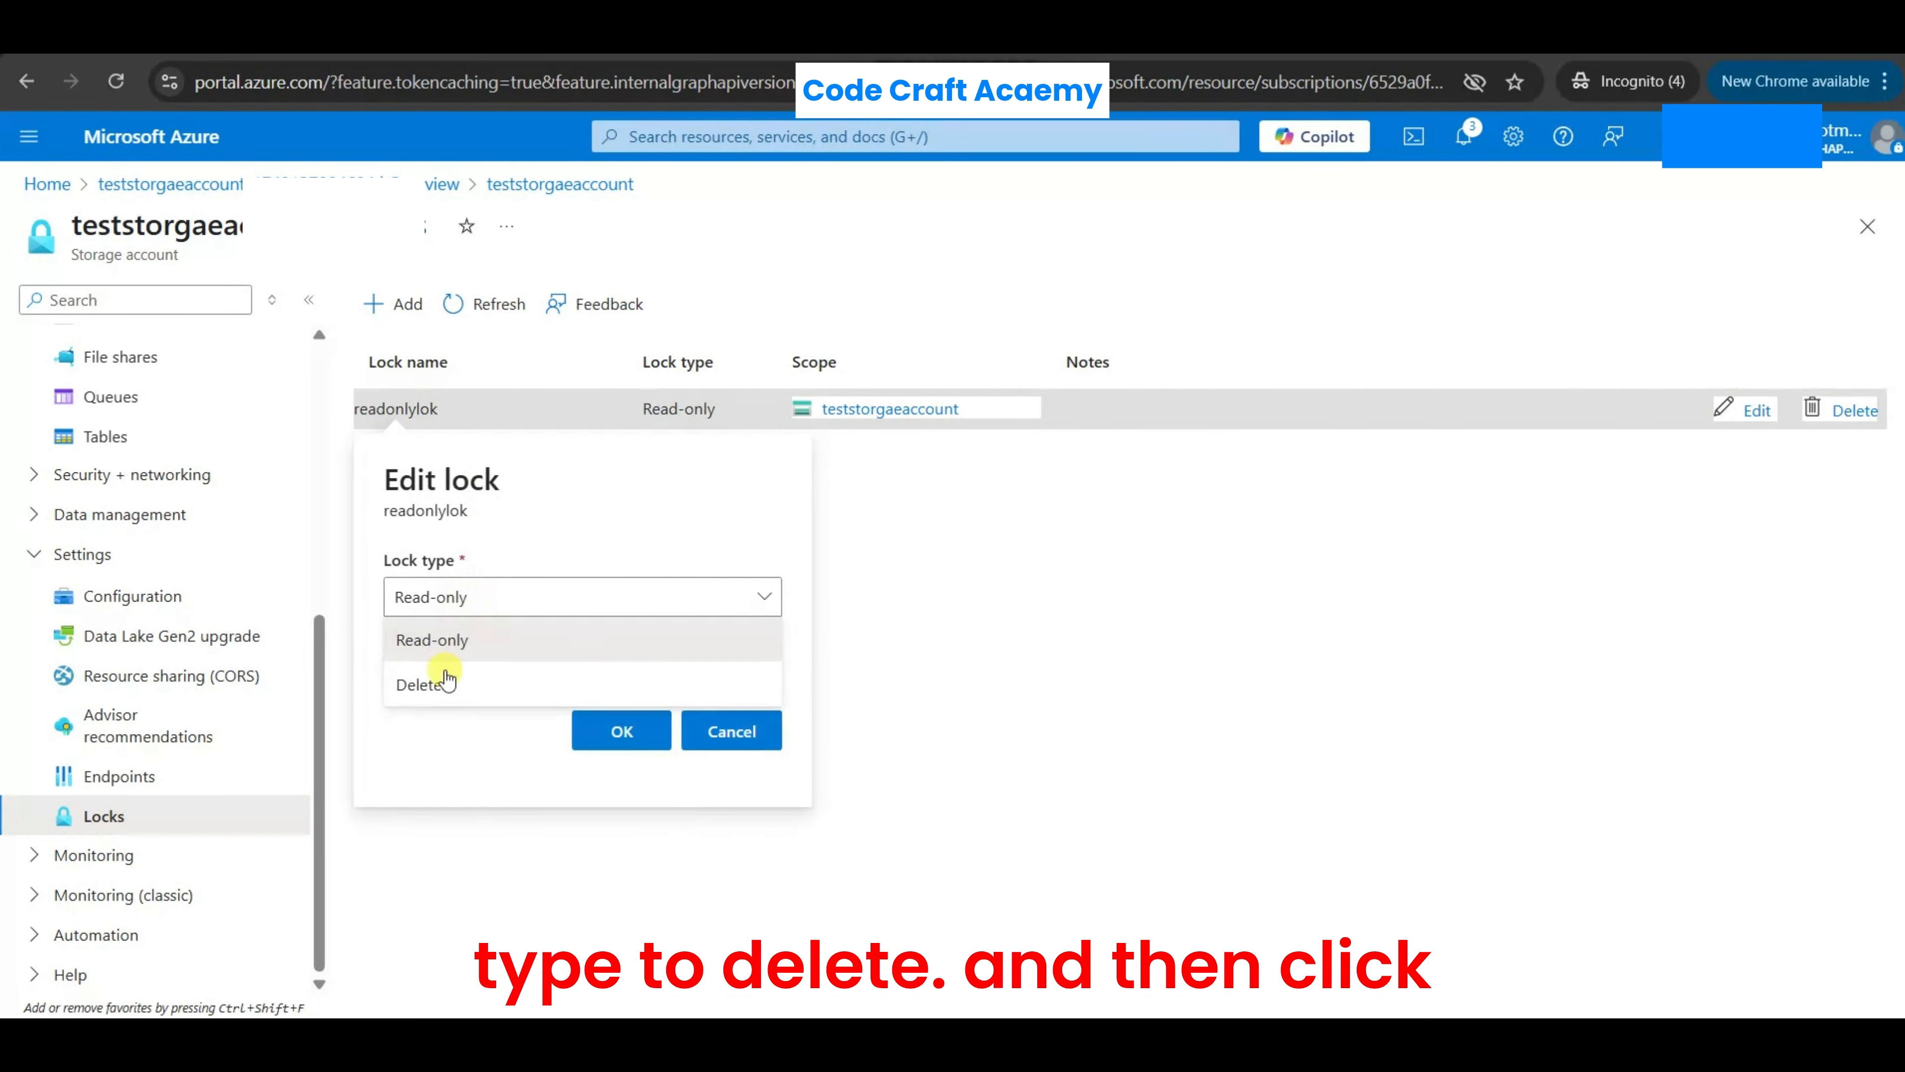
{"action": "left_click", "coordinate": [439, 679]}
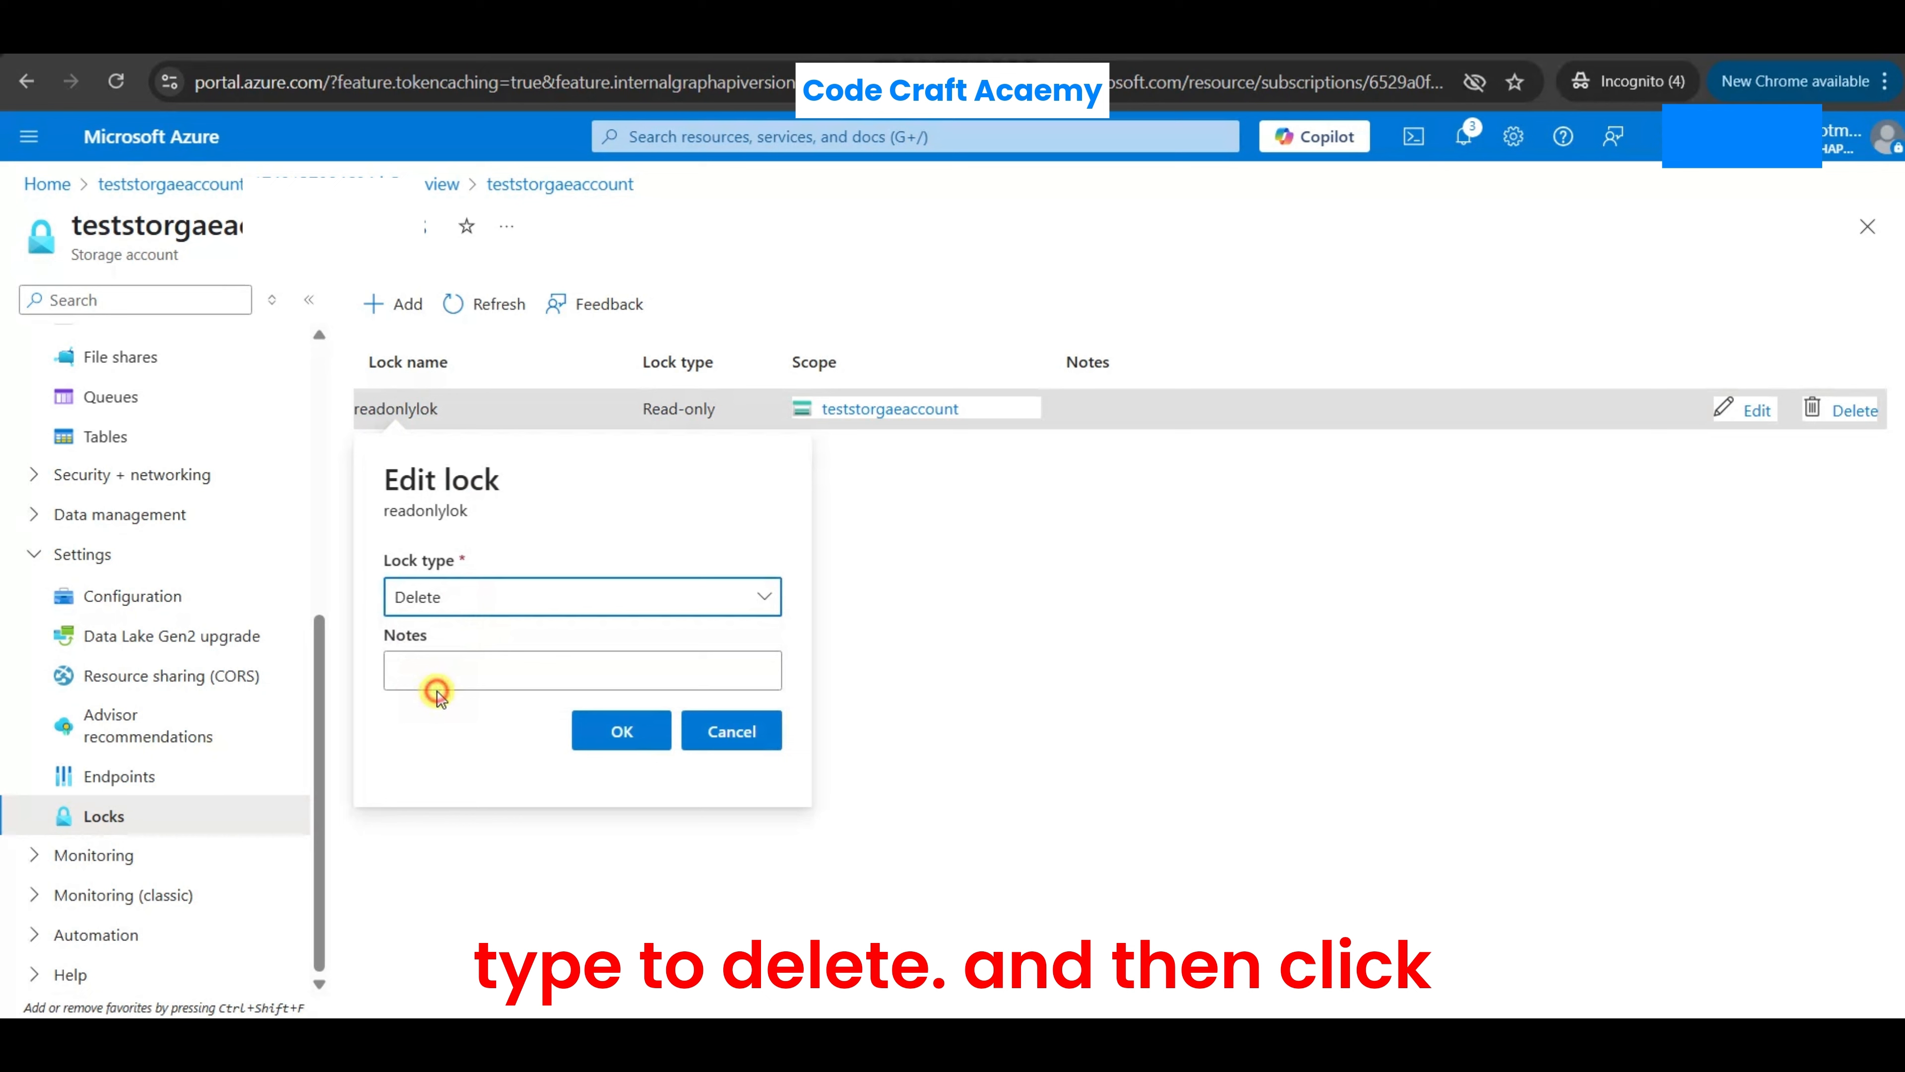
{"action": "left_click", "coordinate": [621, 730]}
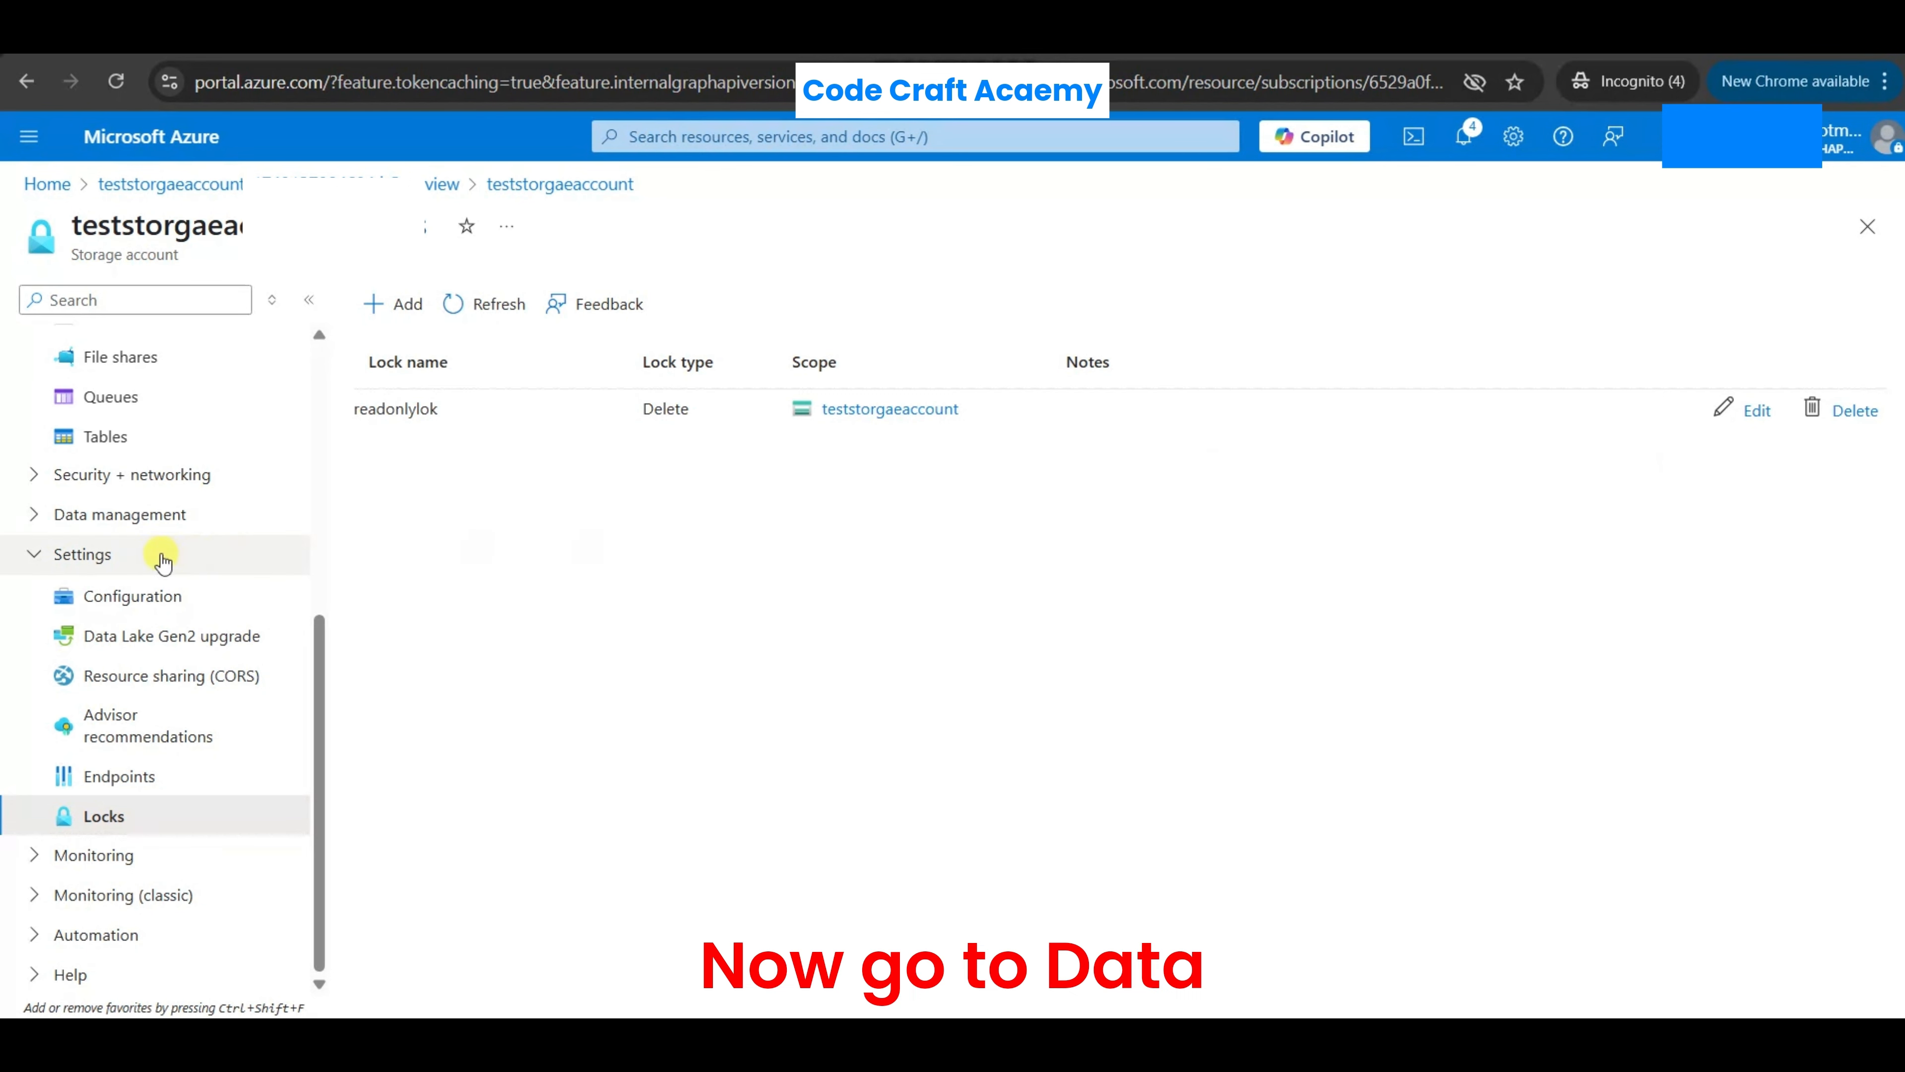
- Create a container named testcontainer in the storage account's data storage, keeping the default private access level
{"action": "scroll", "coordinate": [129, 540], "scroll_direction": "up", "scroll_amount": 3}
{"action": "scroll", "coordinate": [157, 518], "scroll_direction": "up", "scroll_amount": 3}
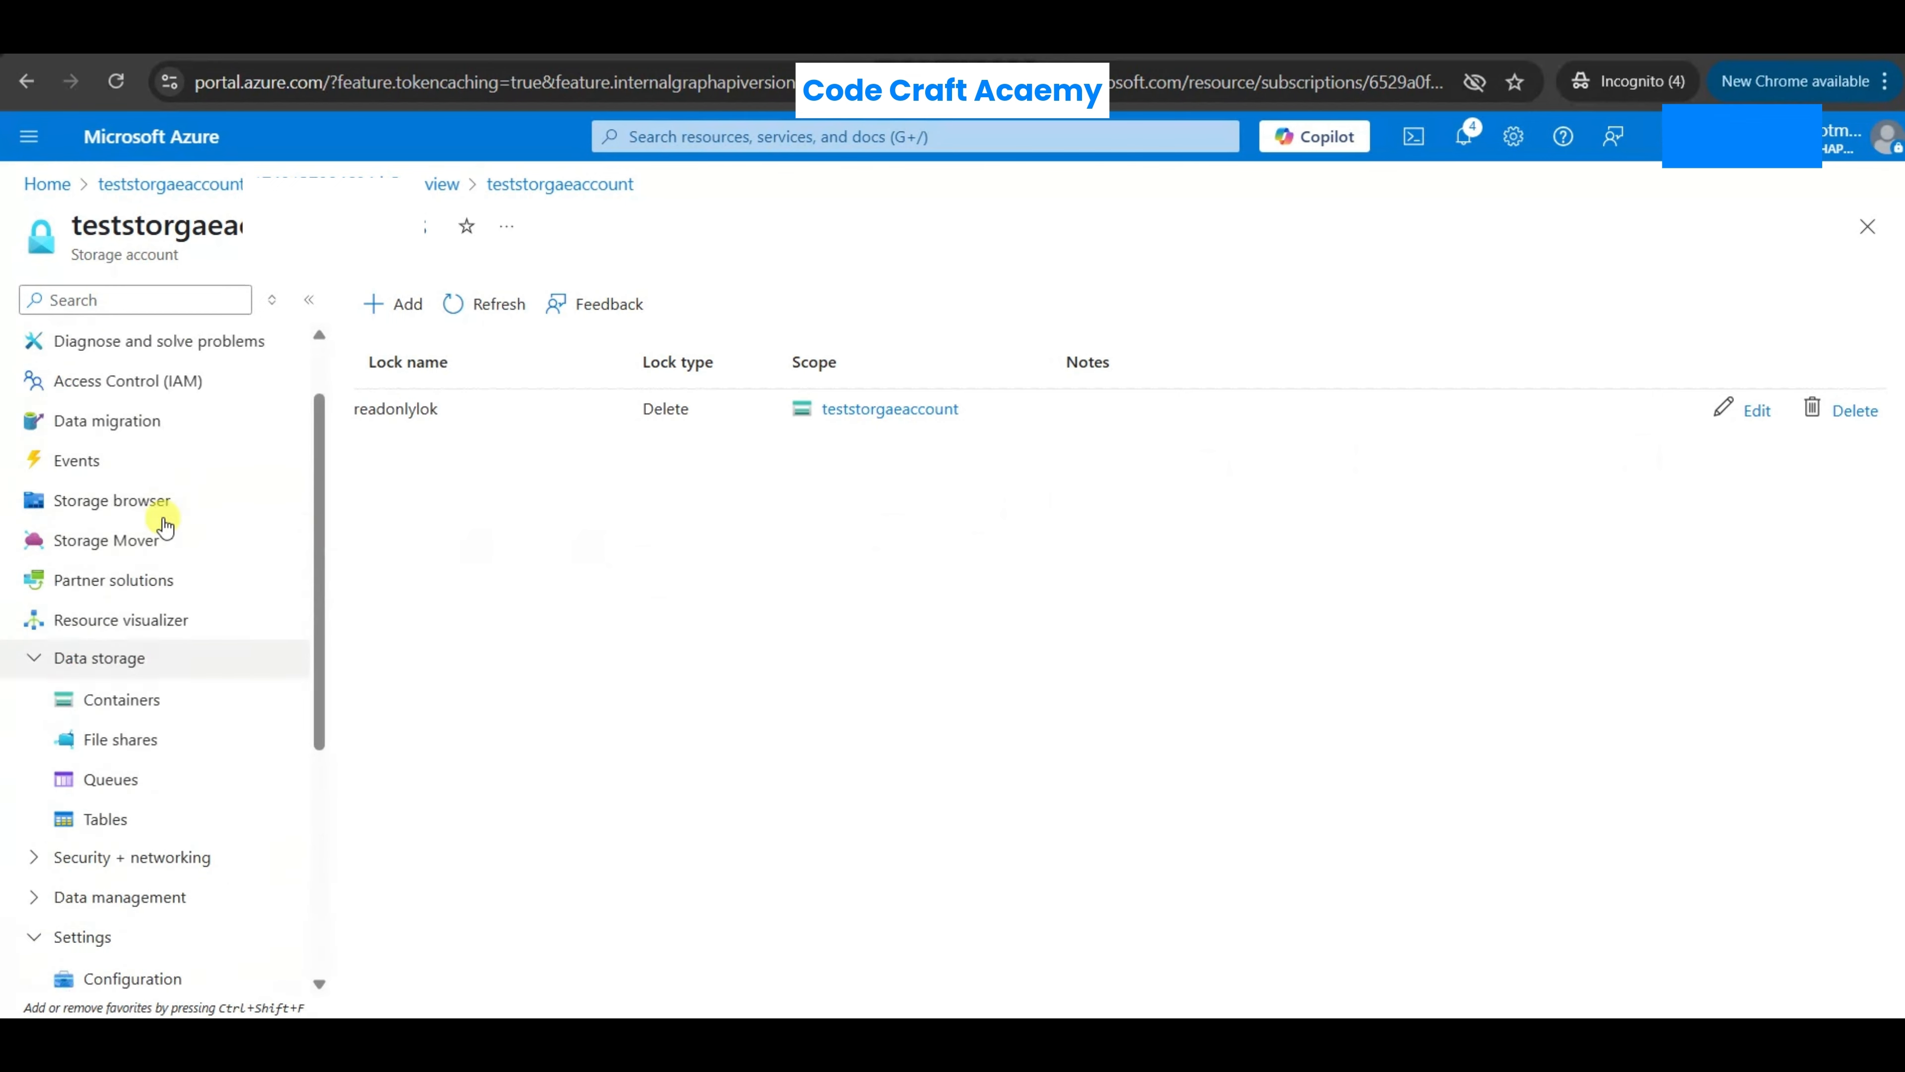
{"action": "scroll", "coordinate": [165, 526], "scroll_direction": "down", "scroll_amount": 5}
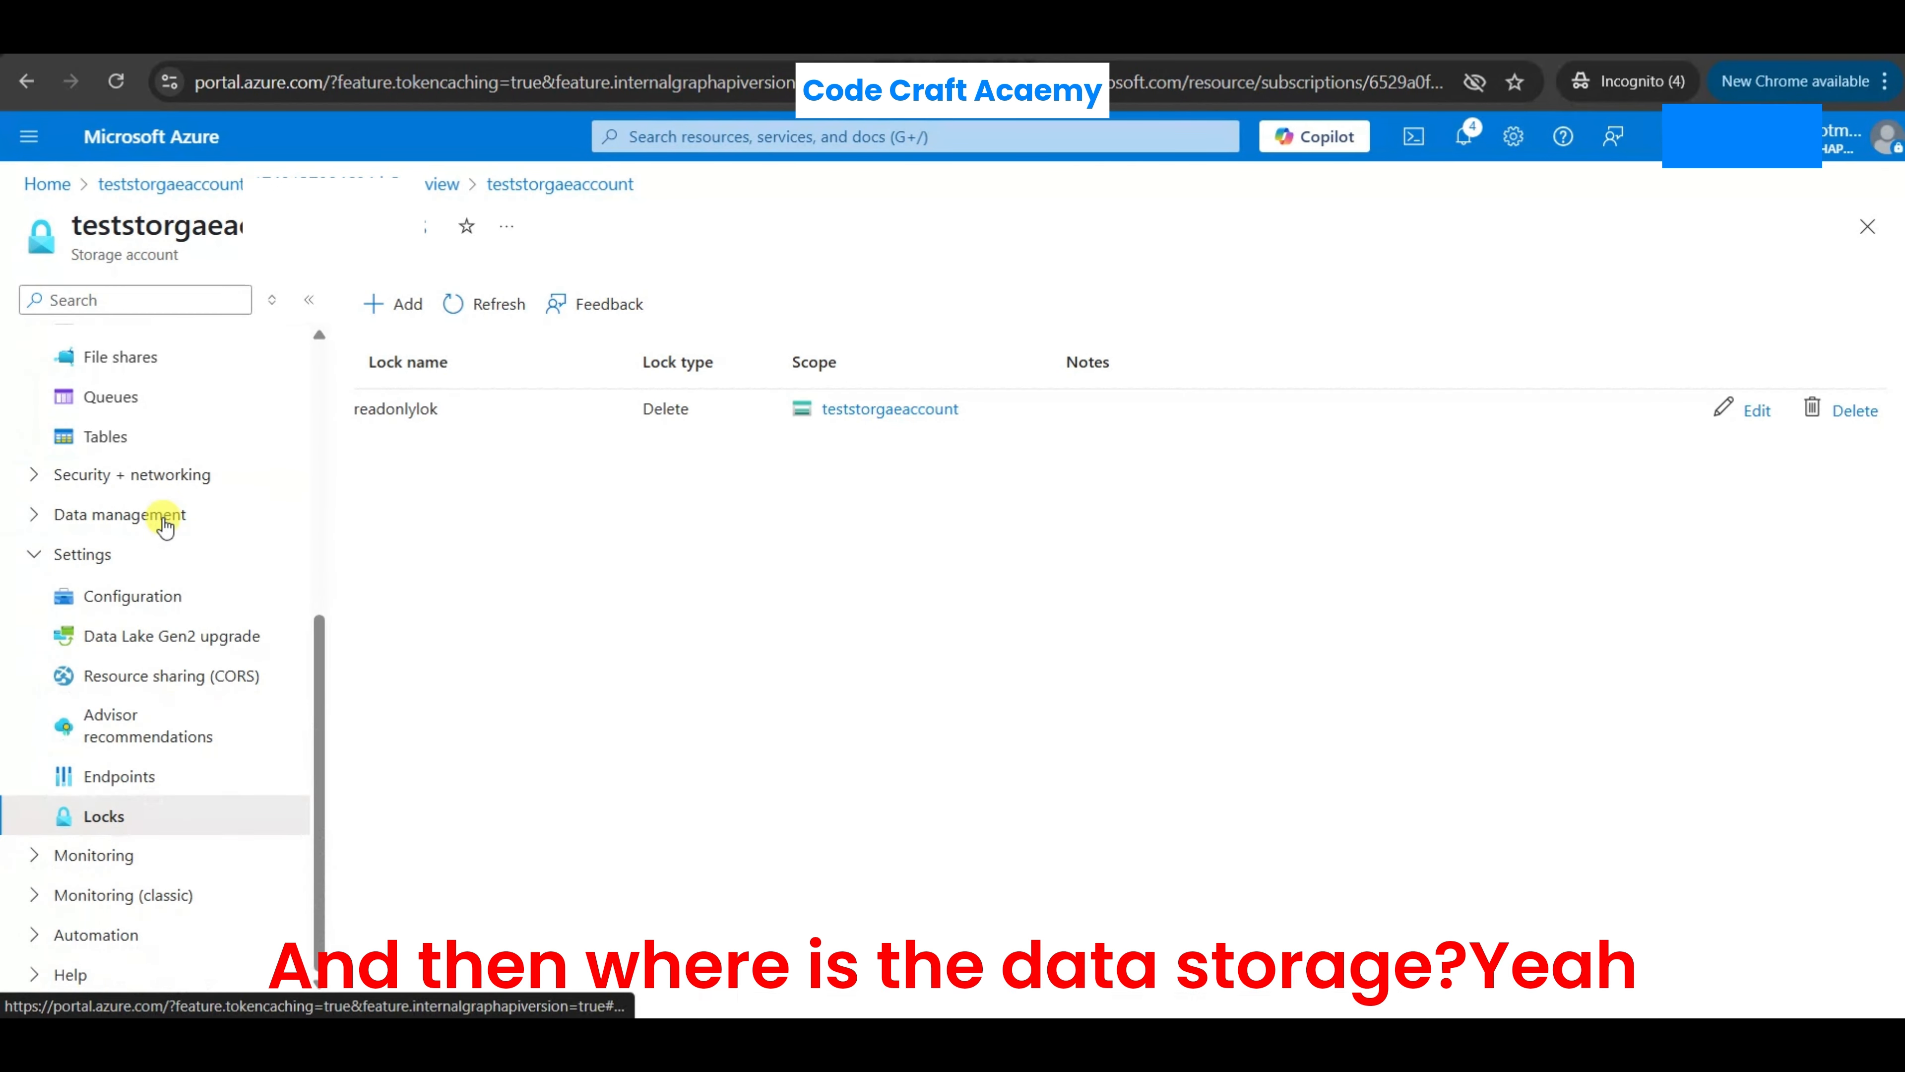
{"action": "scroll", "coordinate": [165, 526], "scroll_direction": "up", "scroll_amount": 3}
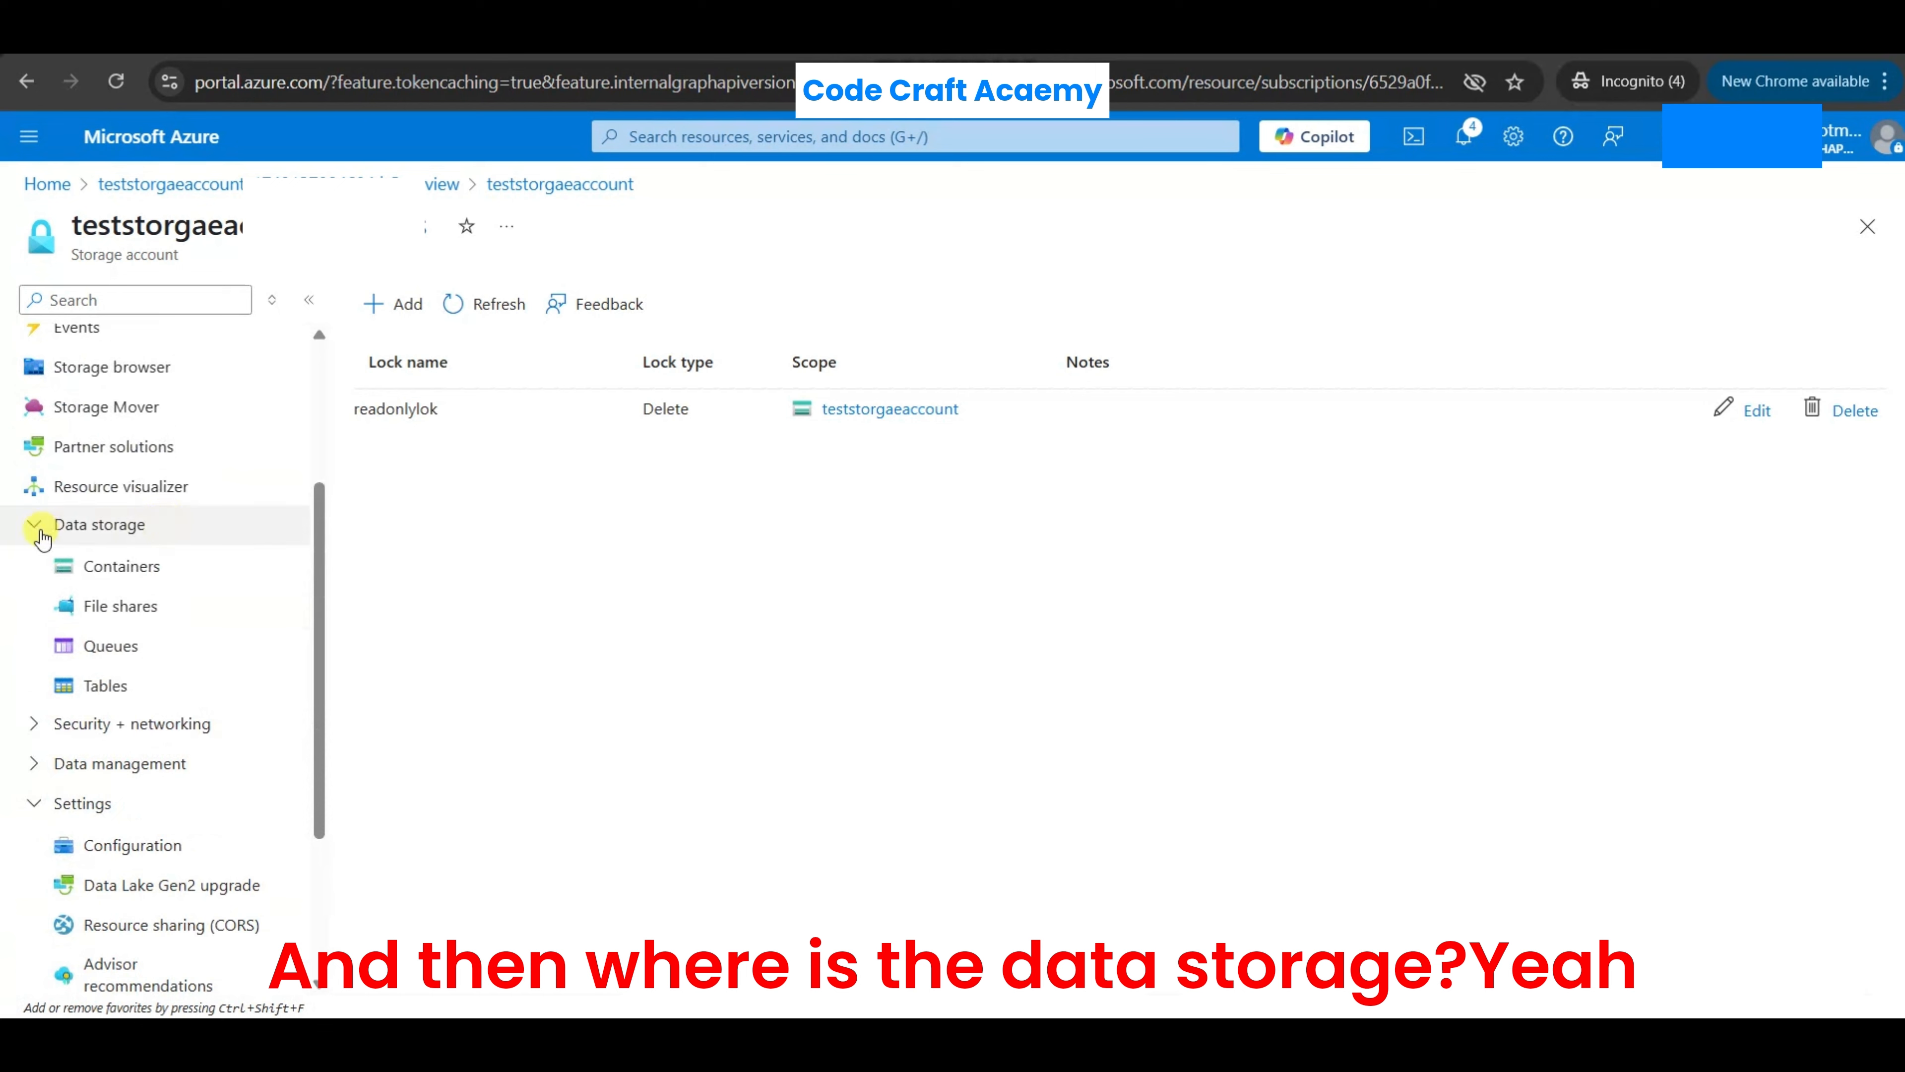
{"action": "left_click", "coordinate": [114, 569]}
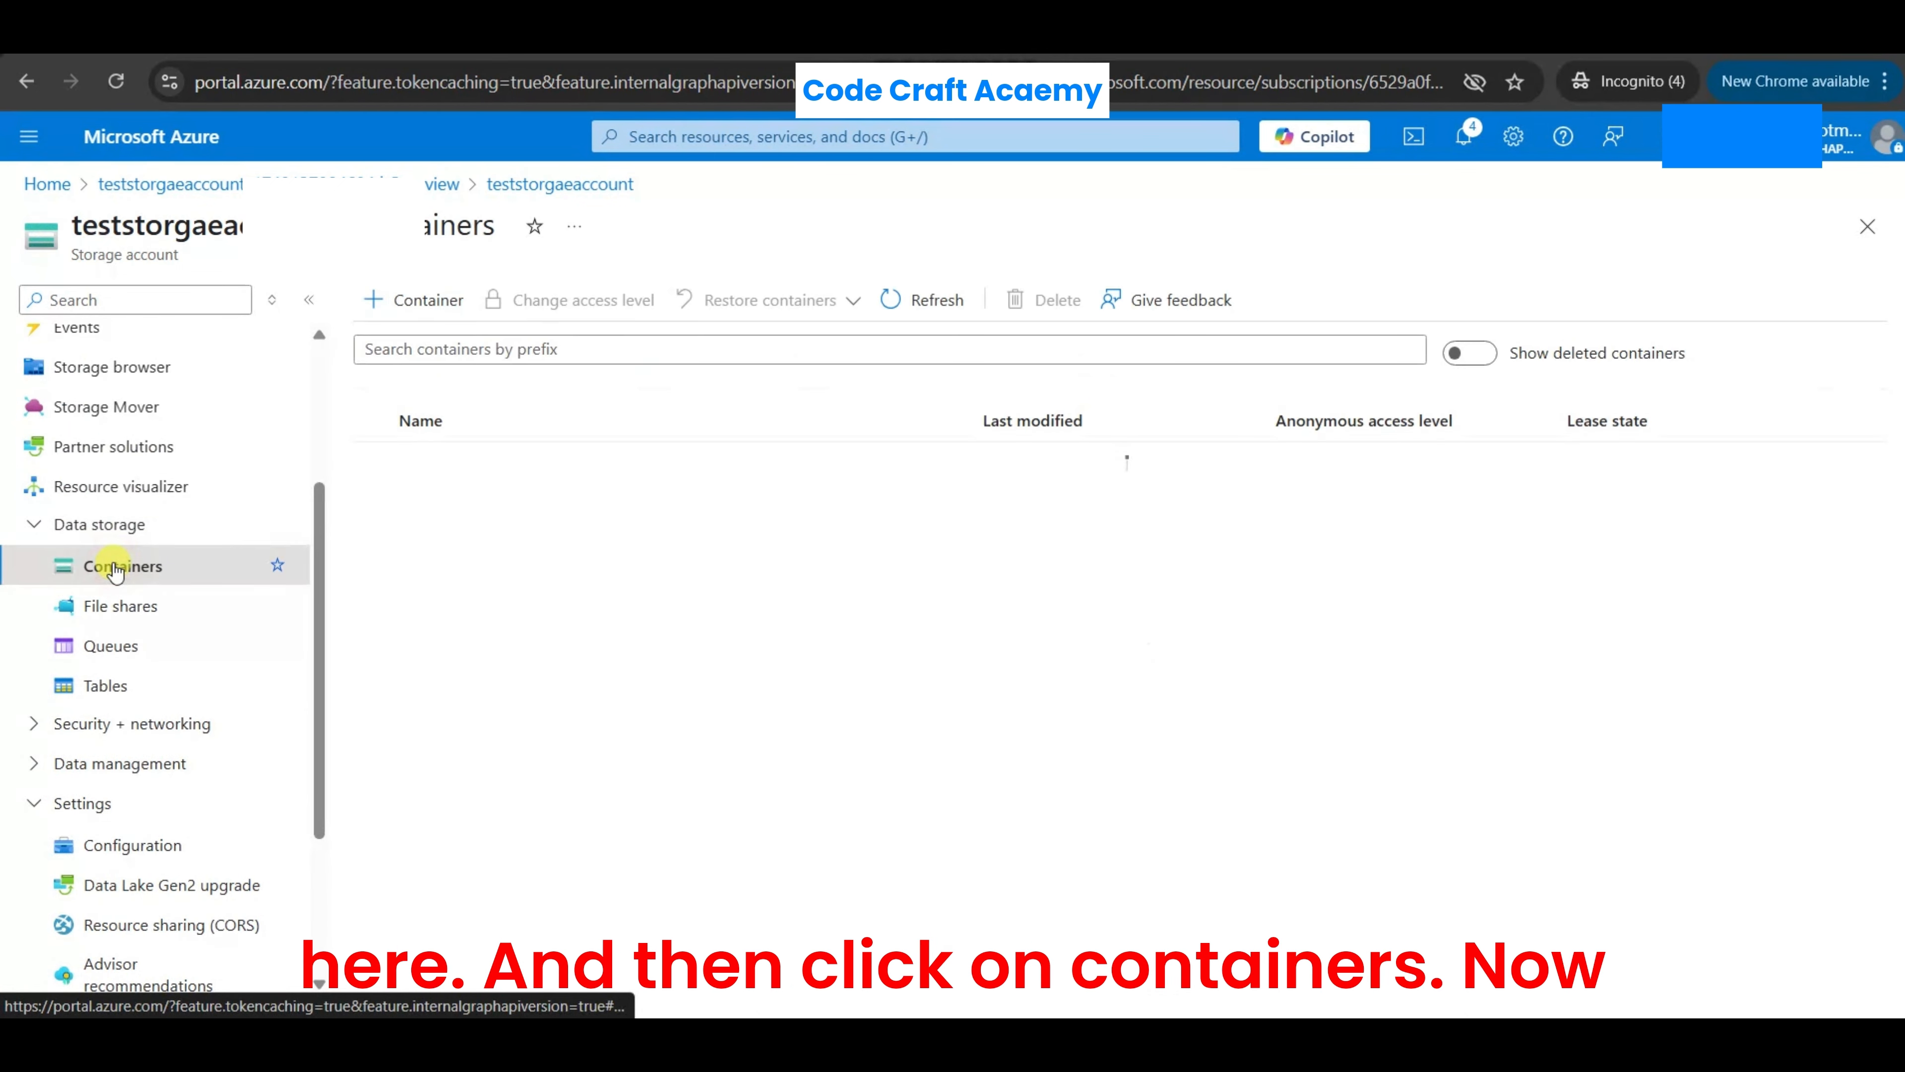
{"action": "left_click", "coordinate": [405, 302]}
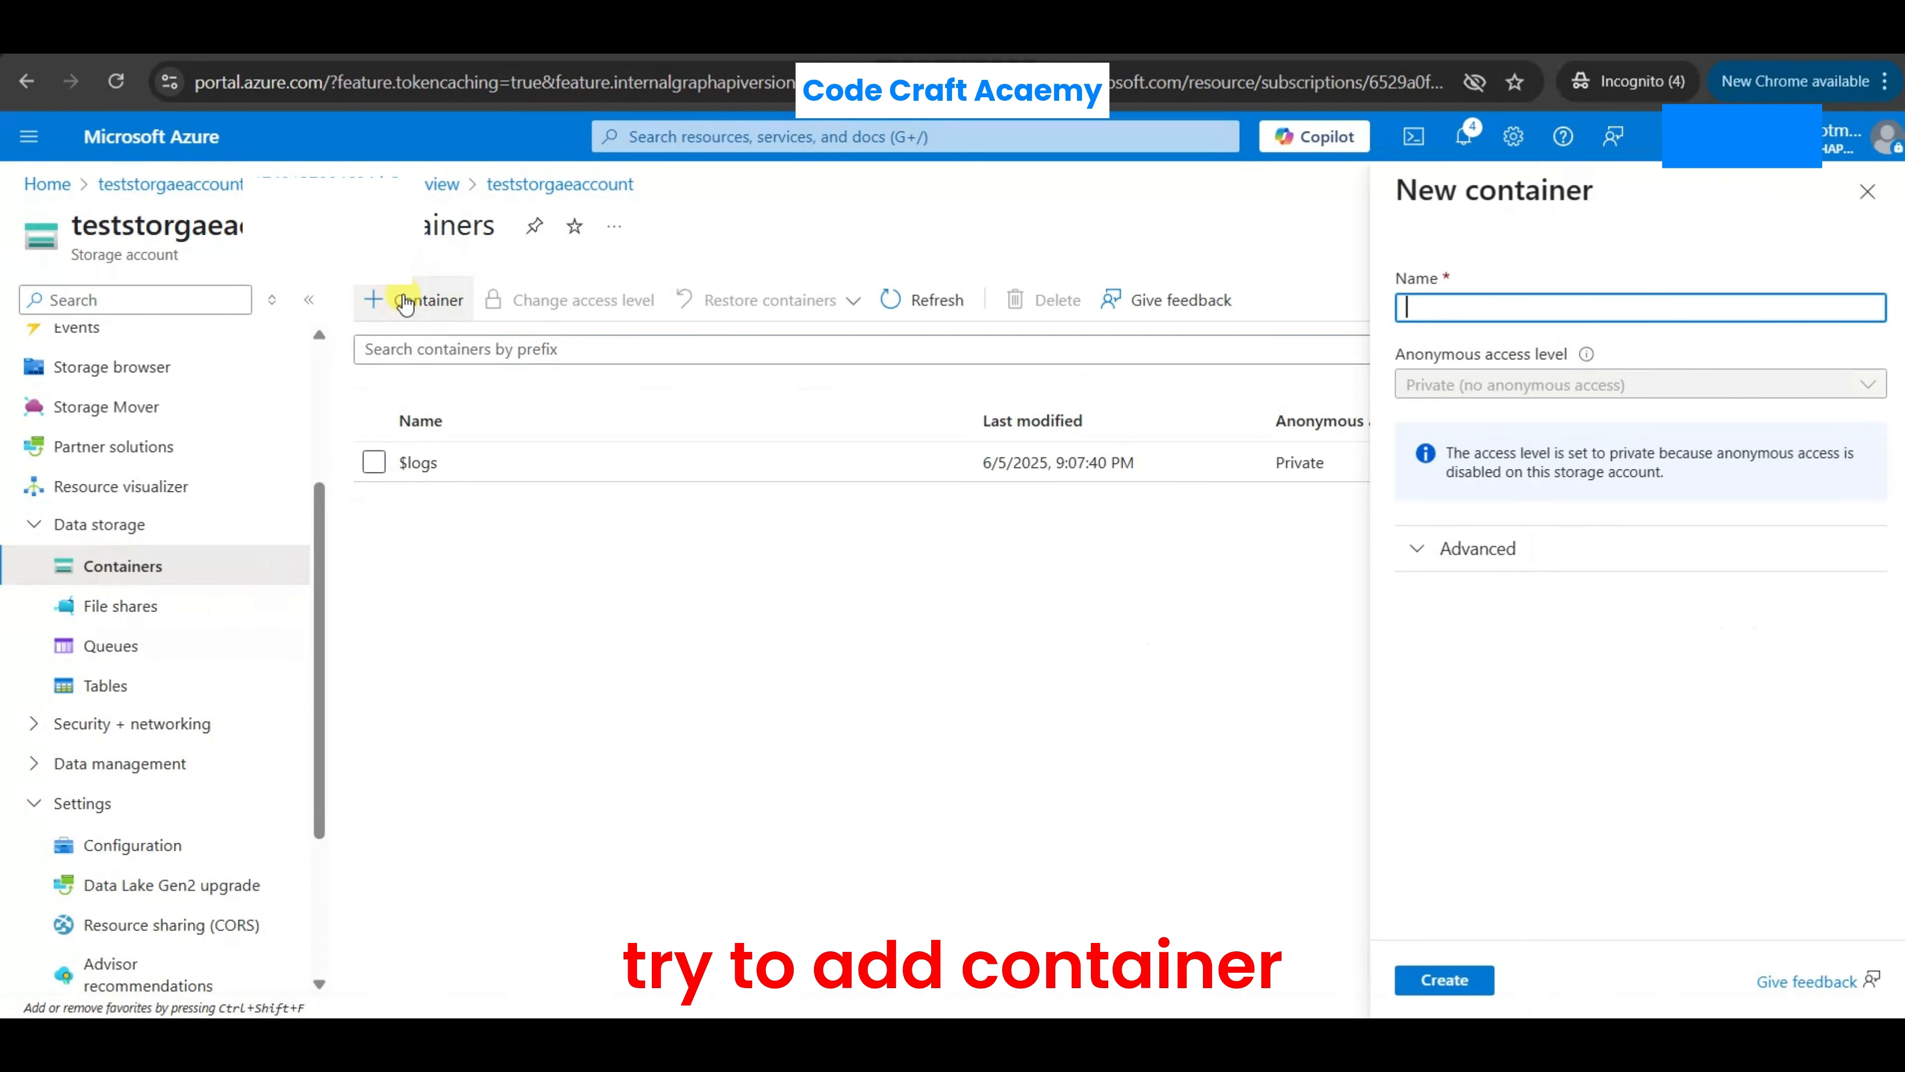
{"action": "type", "text": "test"}
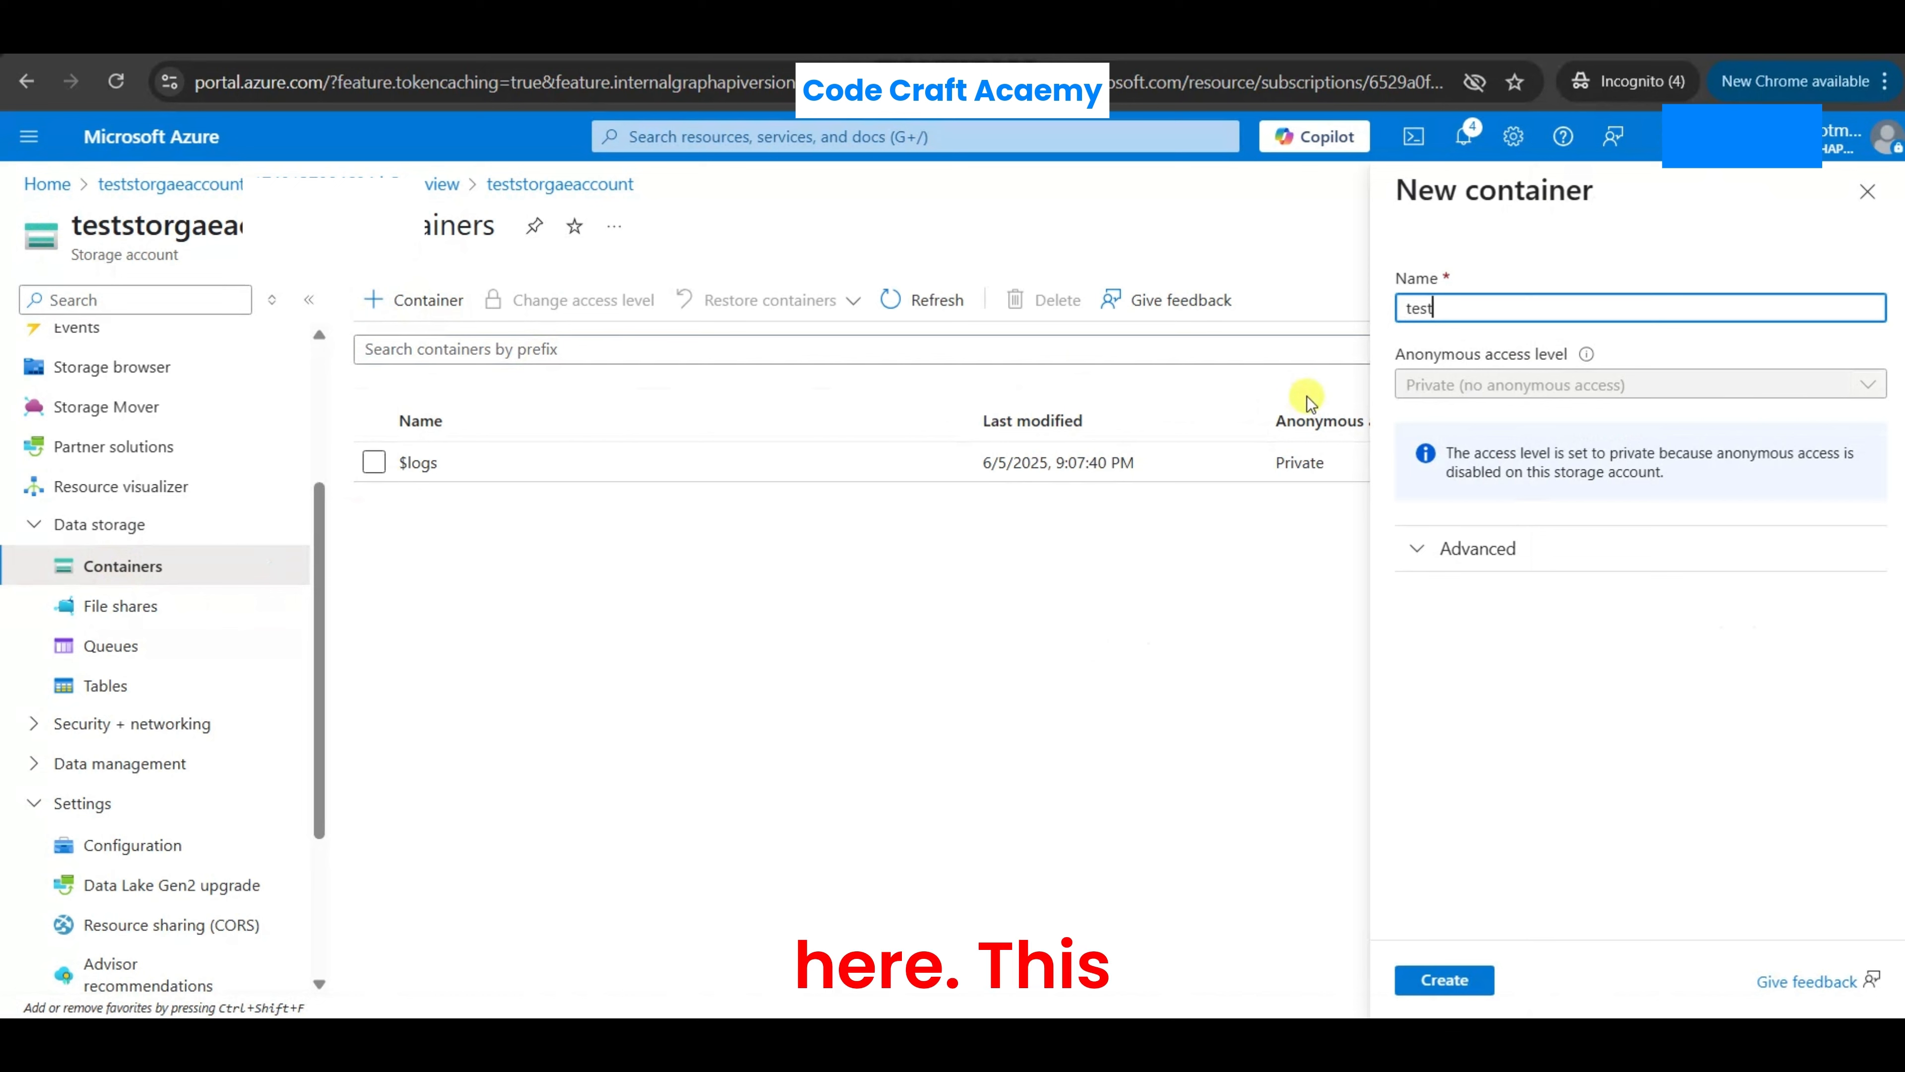
{"action": "type", "text": "container"}
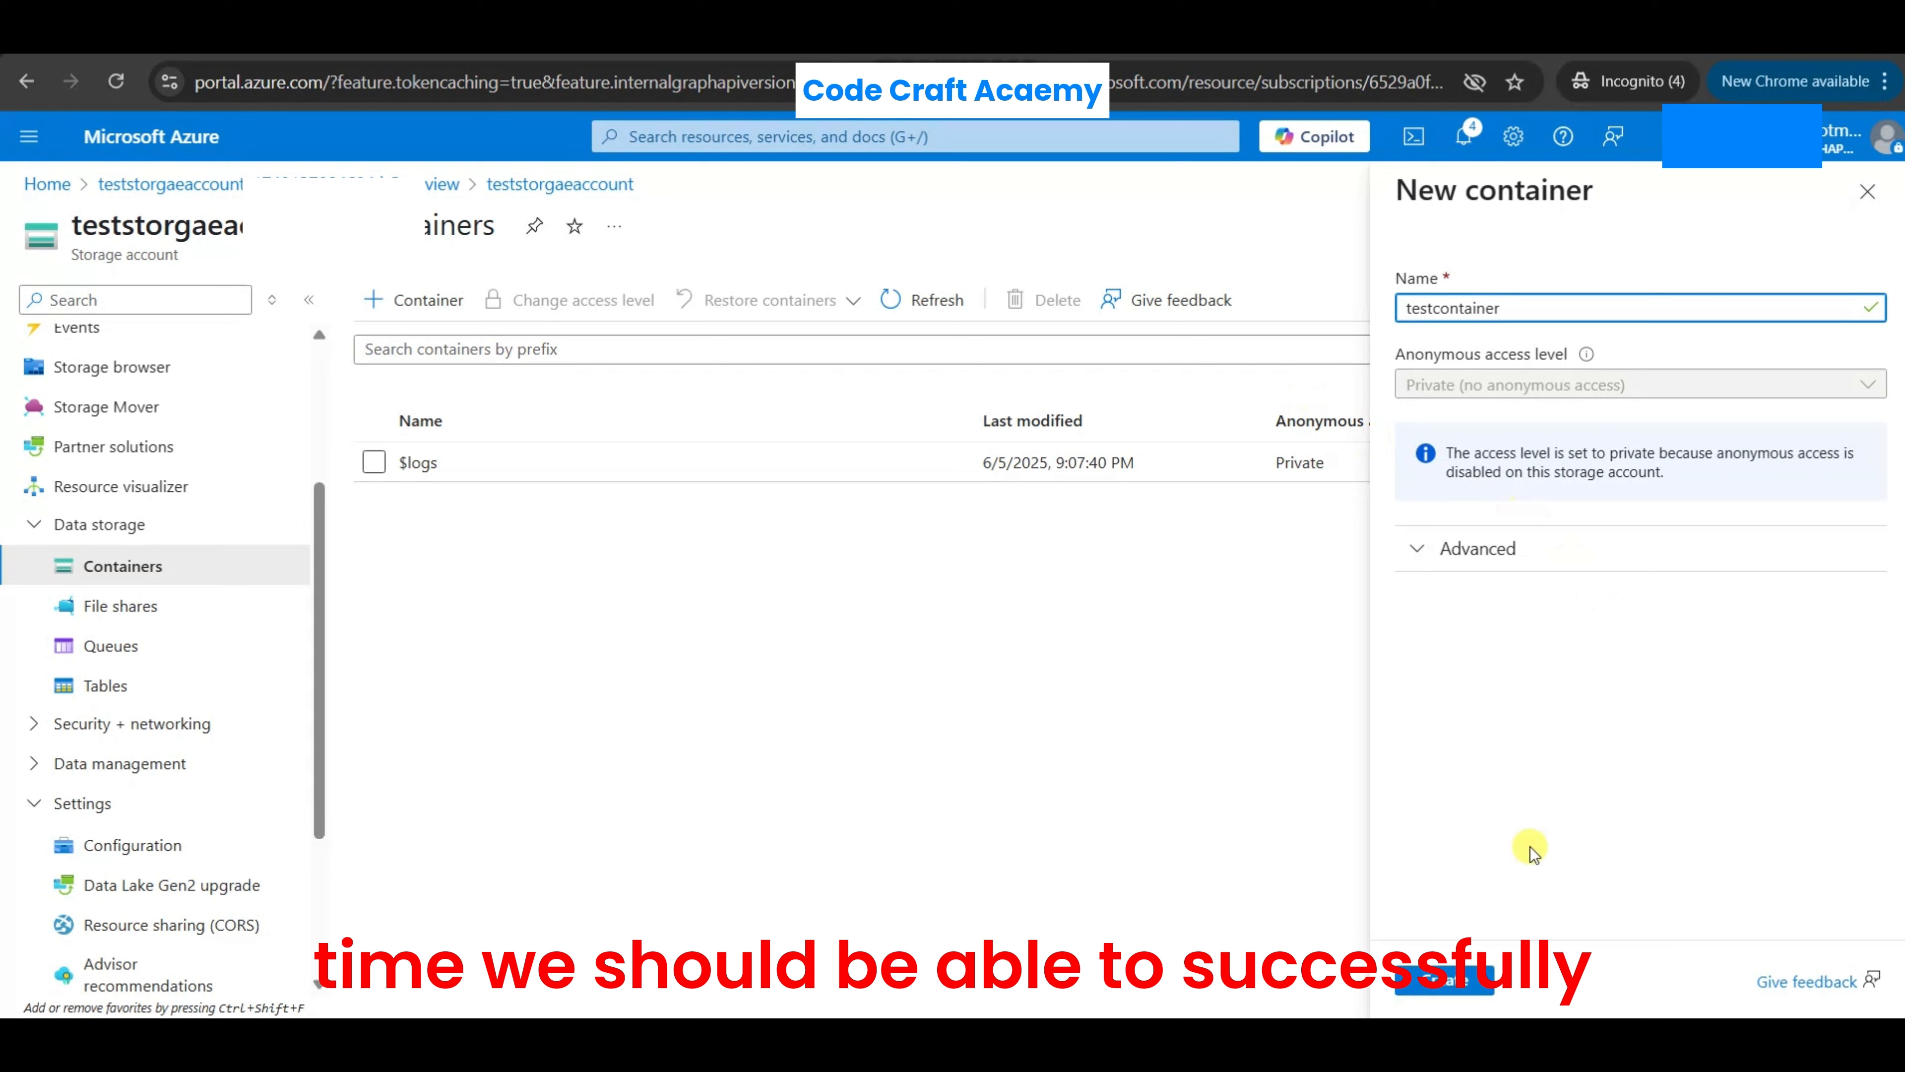
{"action": "left_click", "coordinate": [1445, 979]}
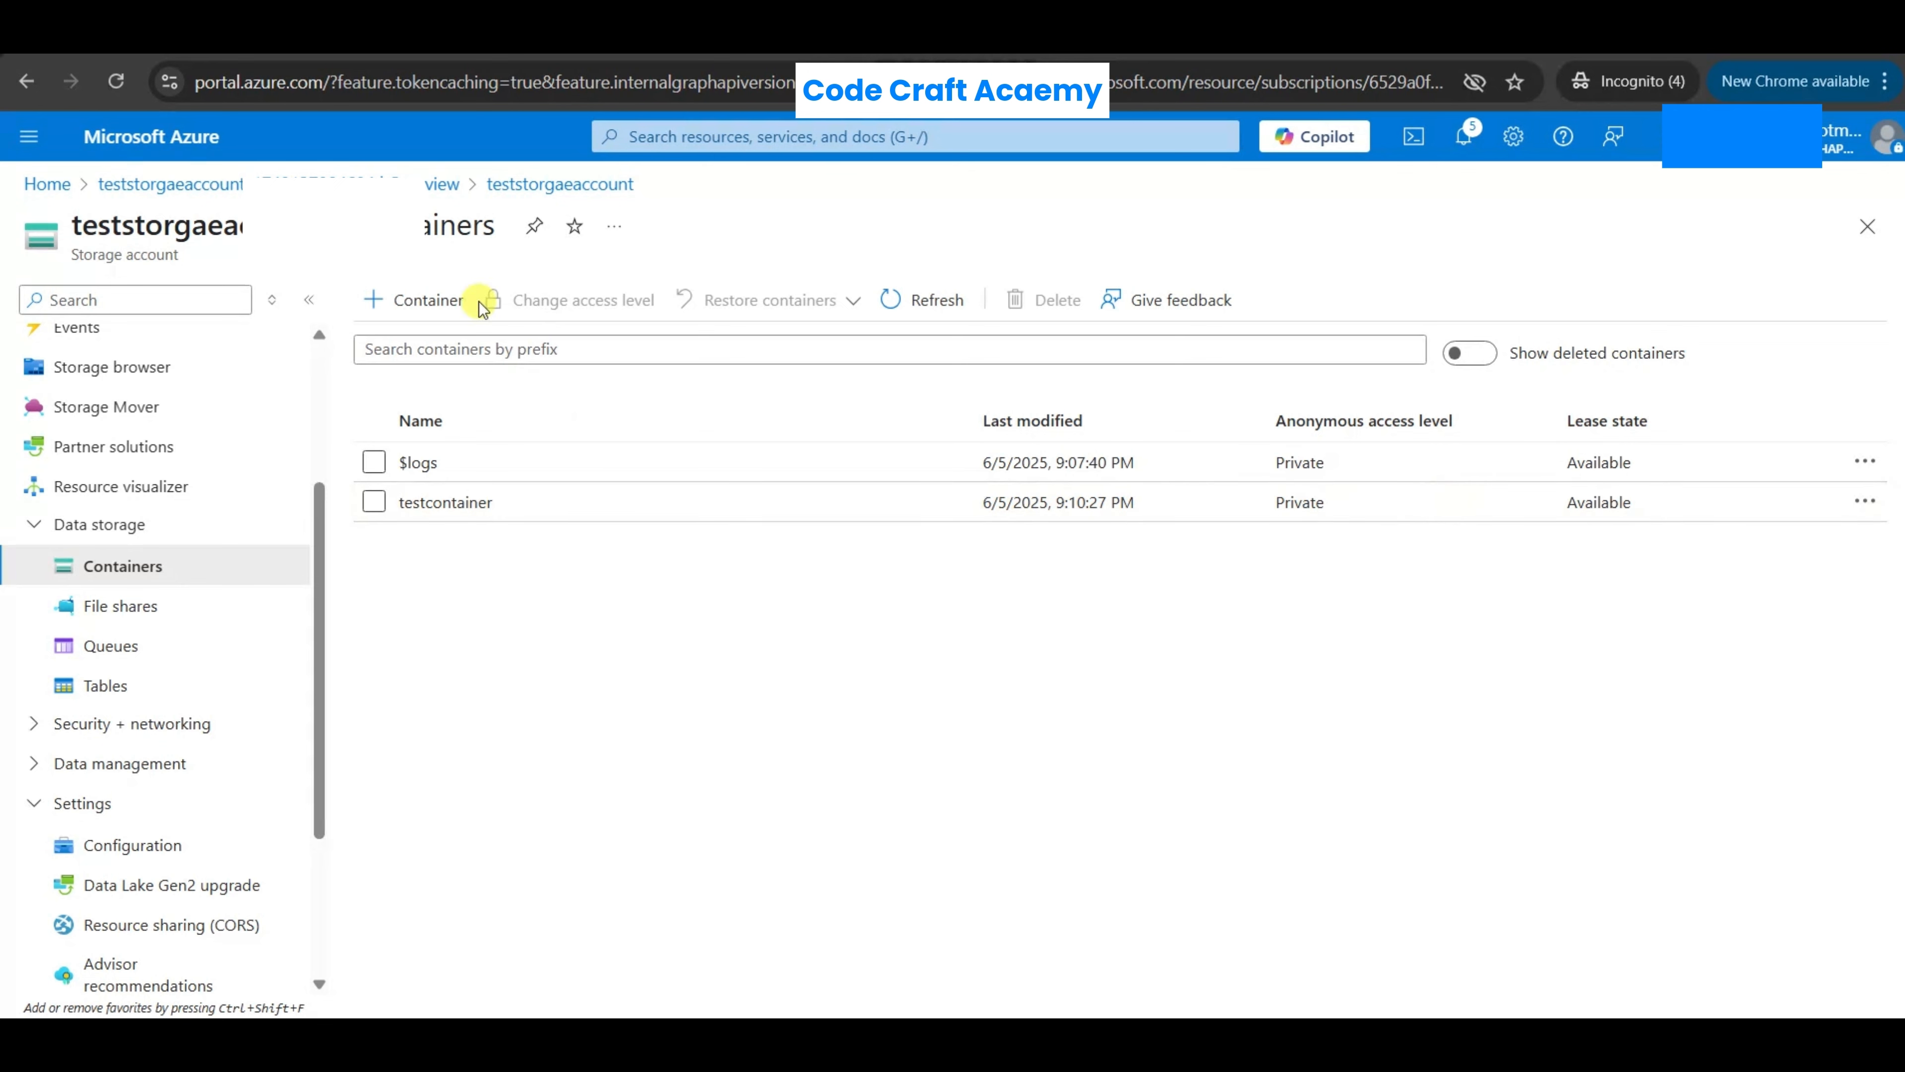
- Return to the storage account's overview through its deployment page and try to delete the account
{"action": "left_click", "coordinate": [425, 185]}
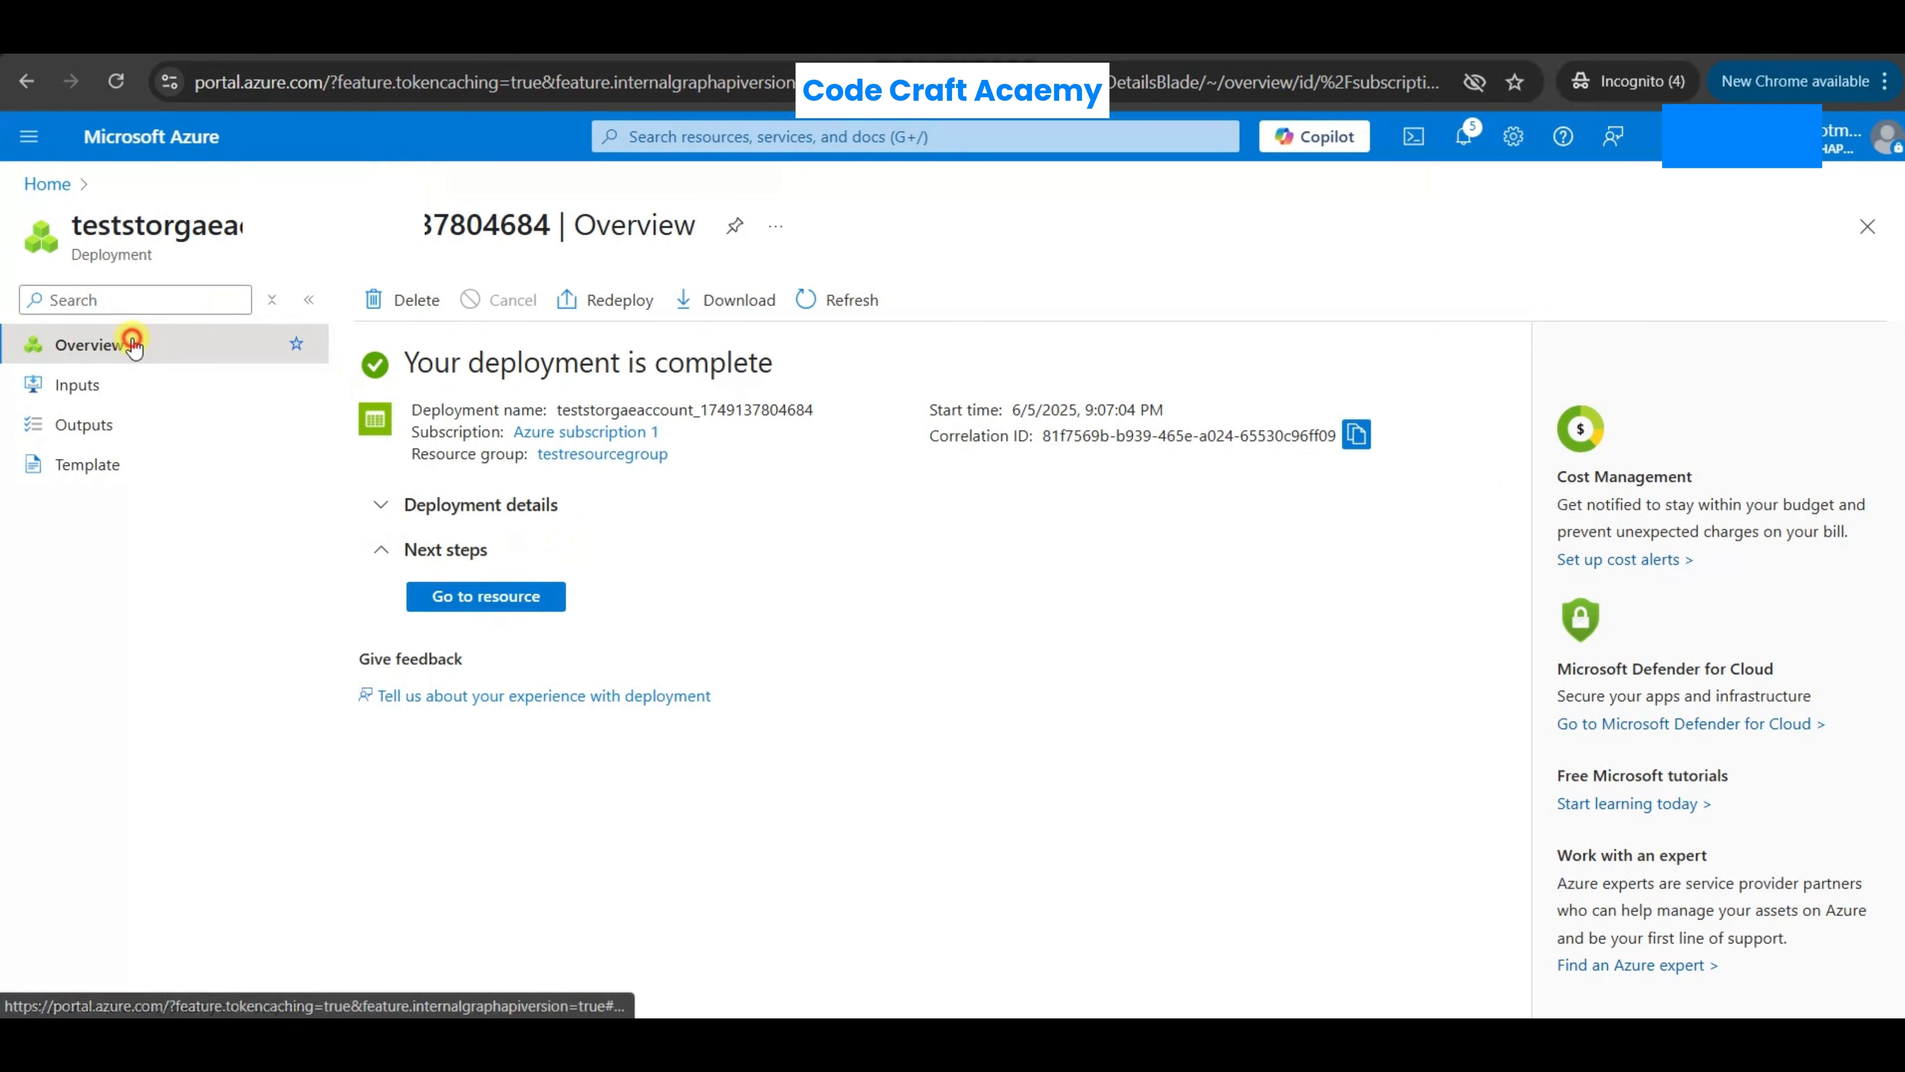
{"action": "left_click", "coordinate": [496, 599]}
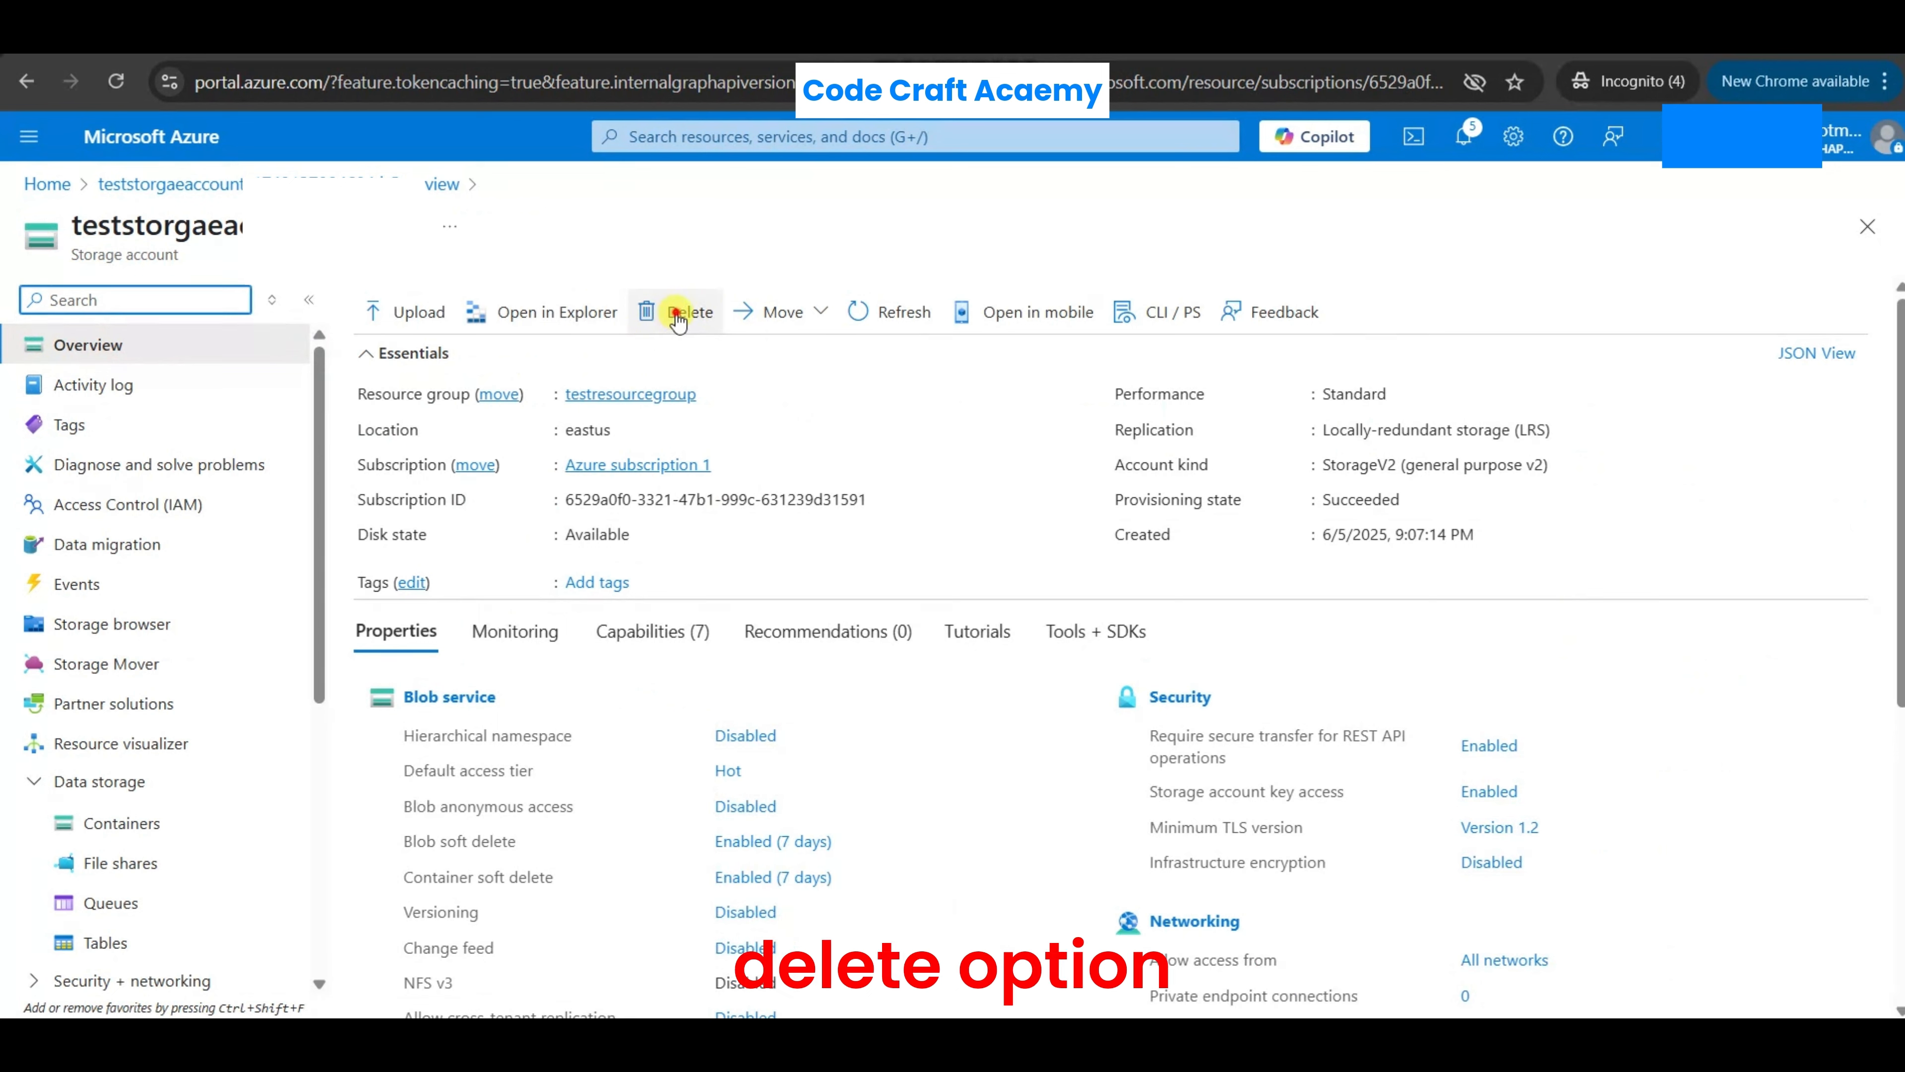
{"action": "left_click", "coordinate": [677, 317]}
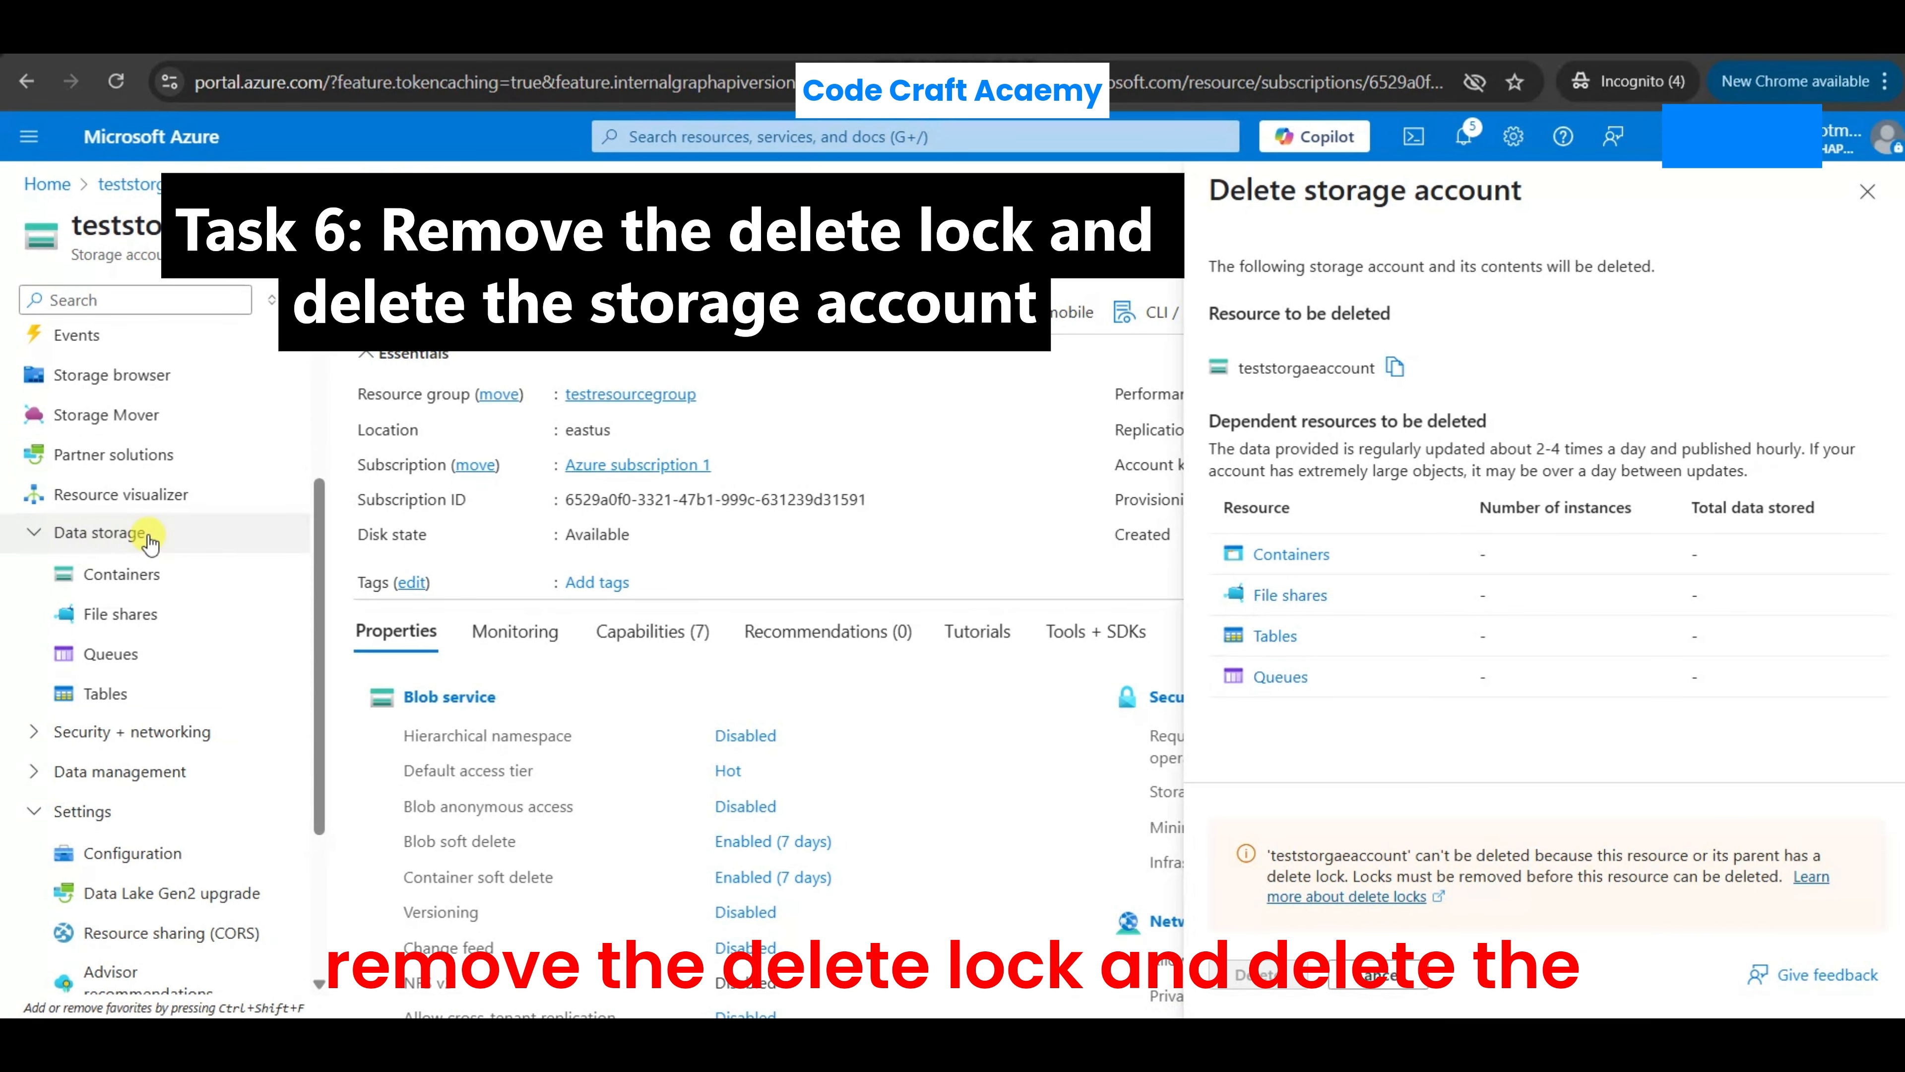
- Delete the readonlylok lock from the storage account's locks and confirm the removal
{"action": "scroll", "coordinate": [150, 542], "scroll_direction": "down", "scroll_amount": 3}
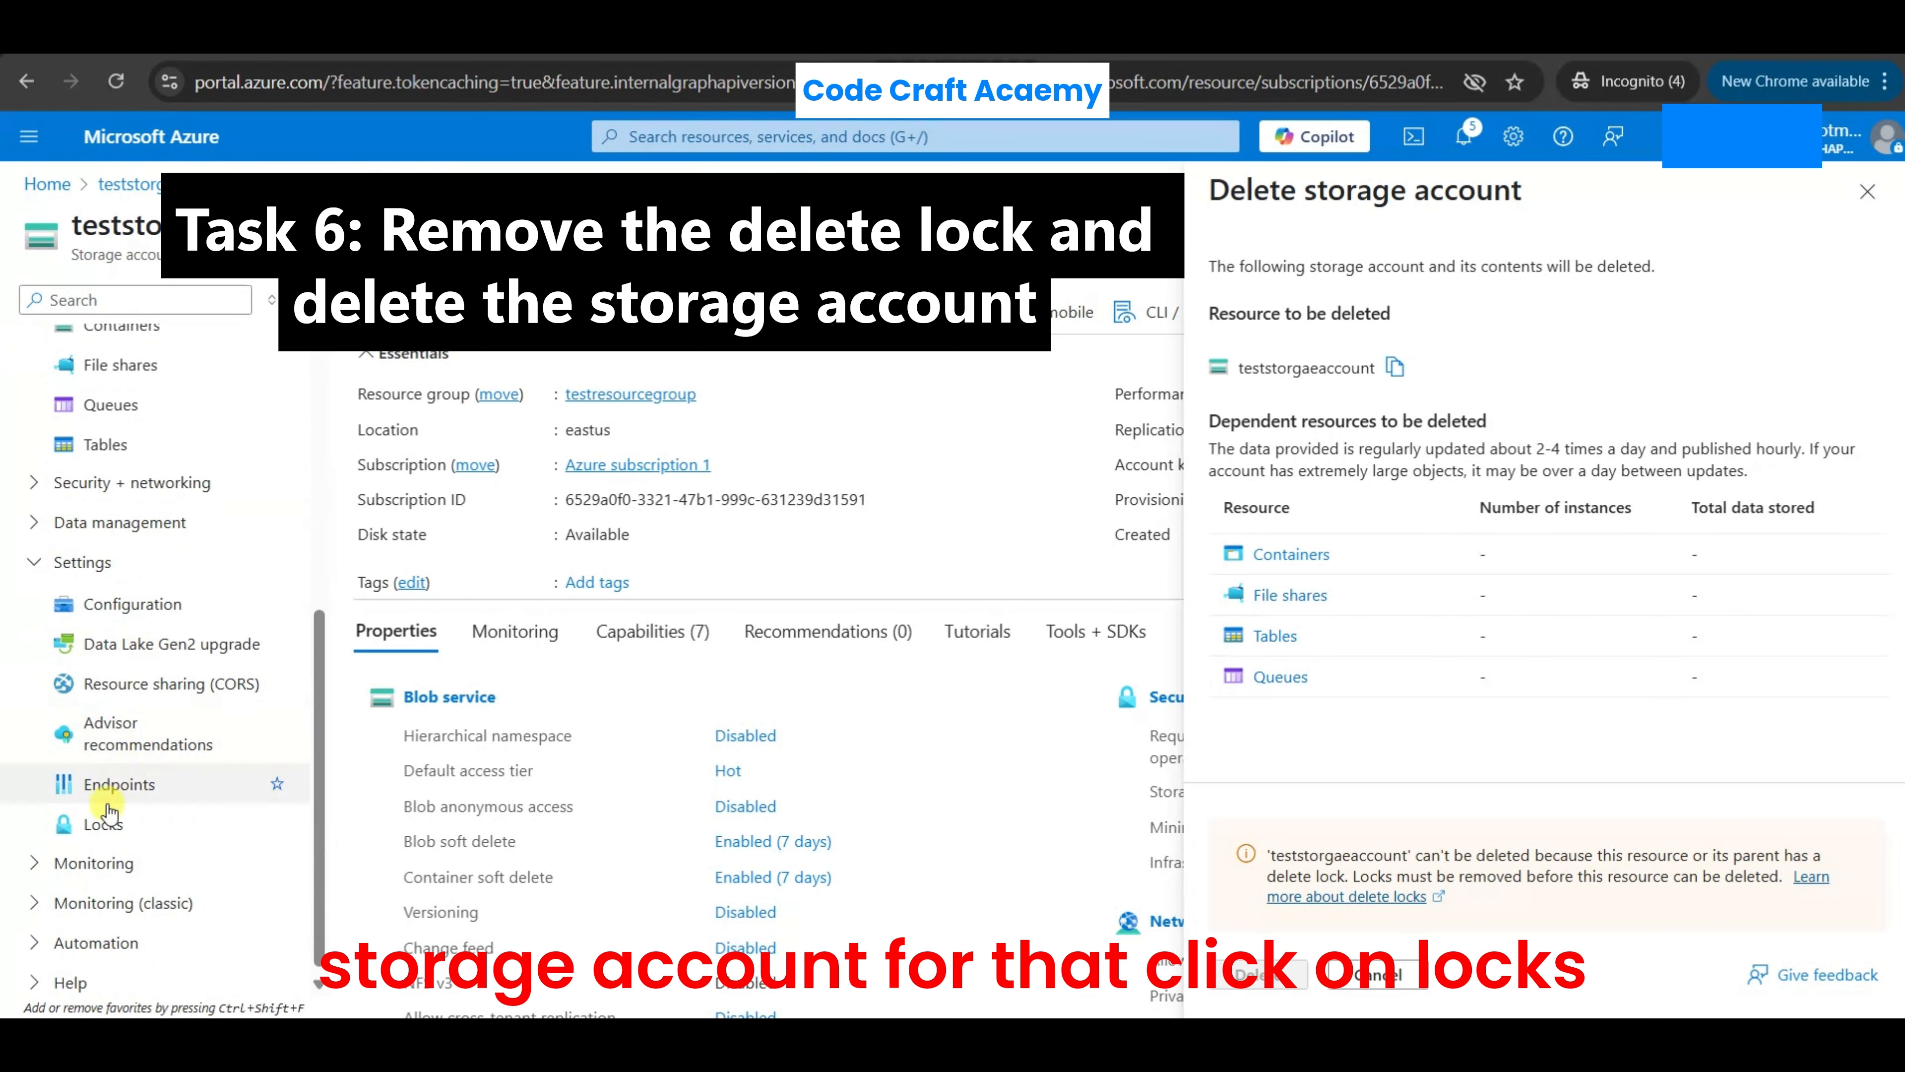
{"action": "left_click", "coordinate": [110, 824]}
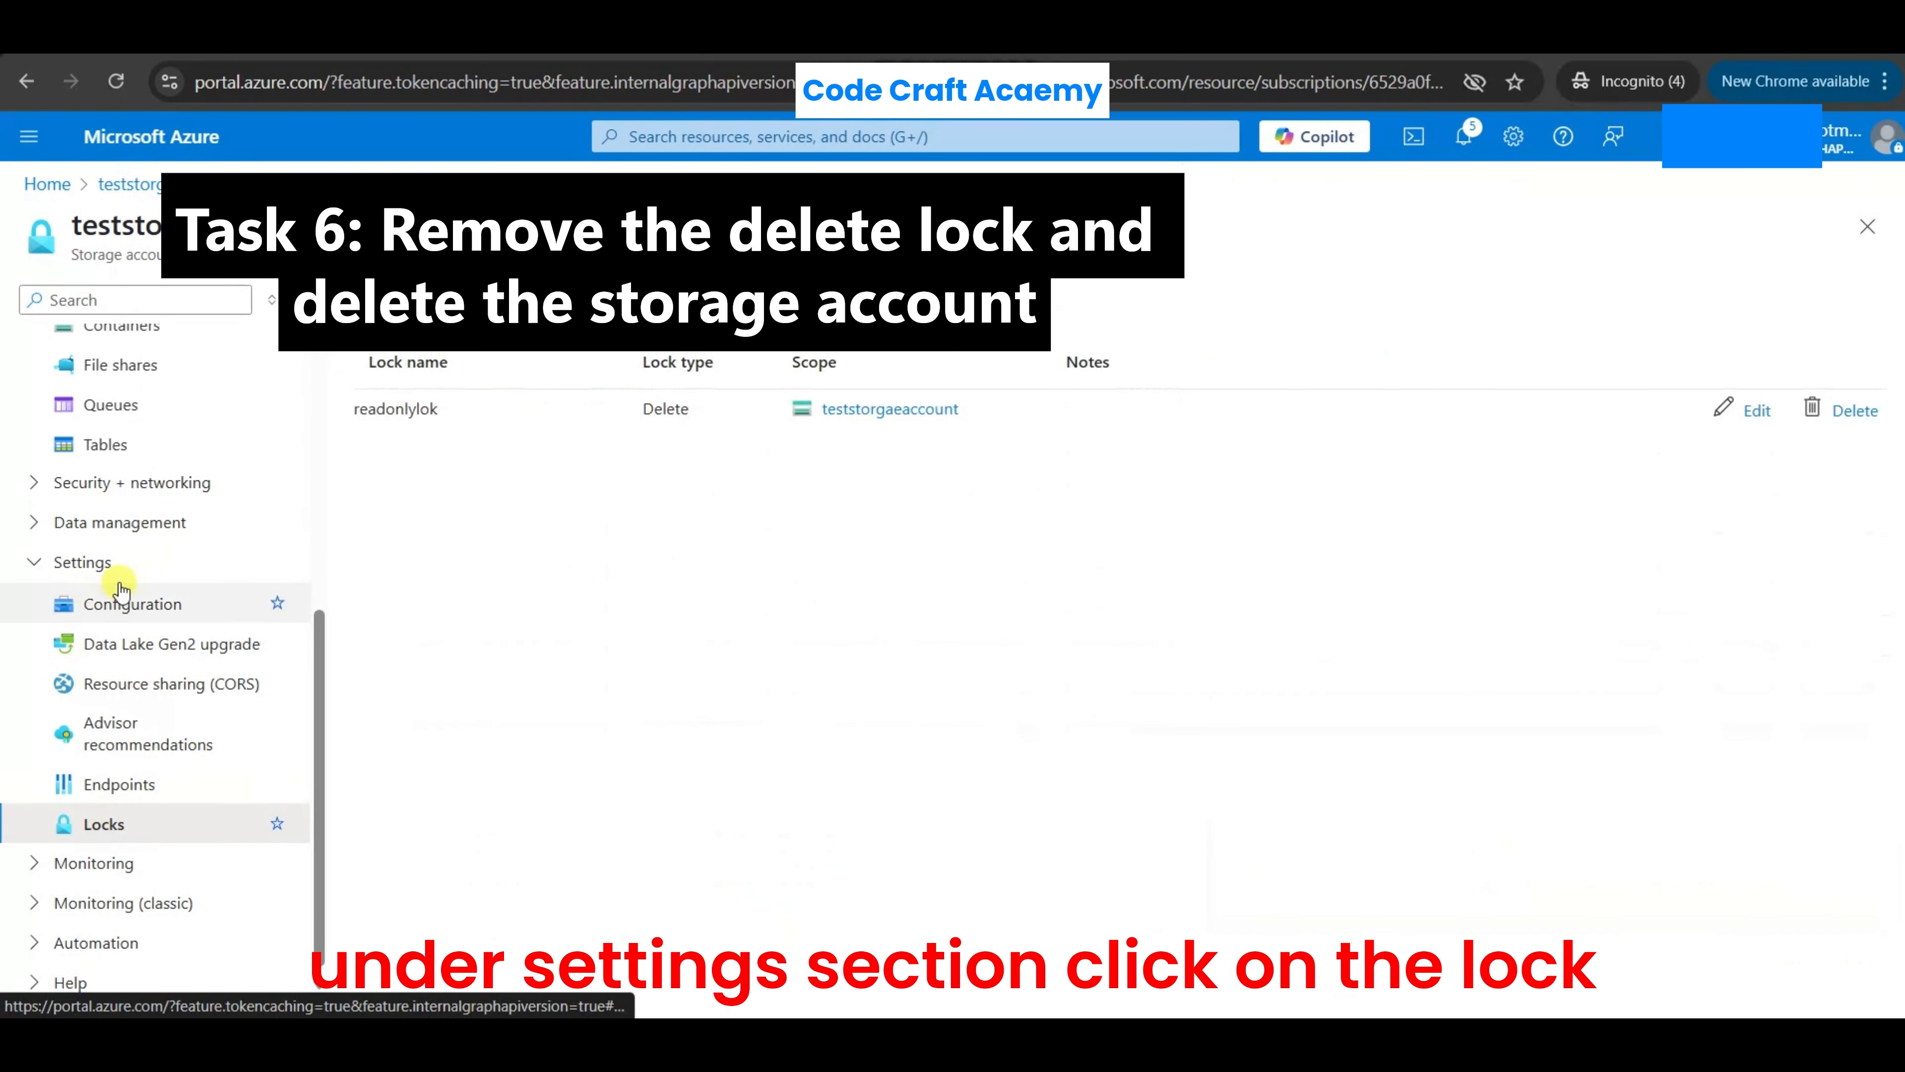
{"action": "left_click", "coordinate": [395, 410]}
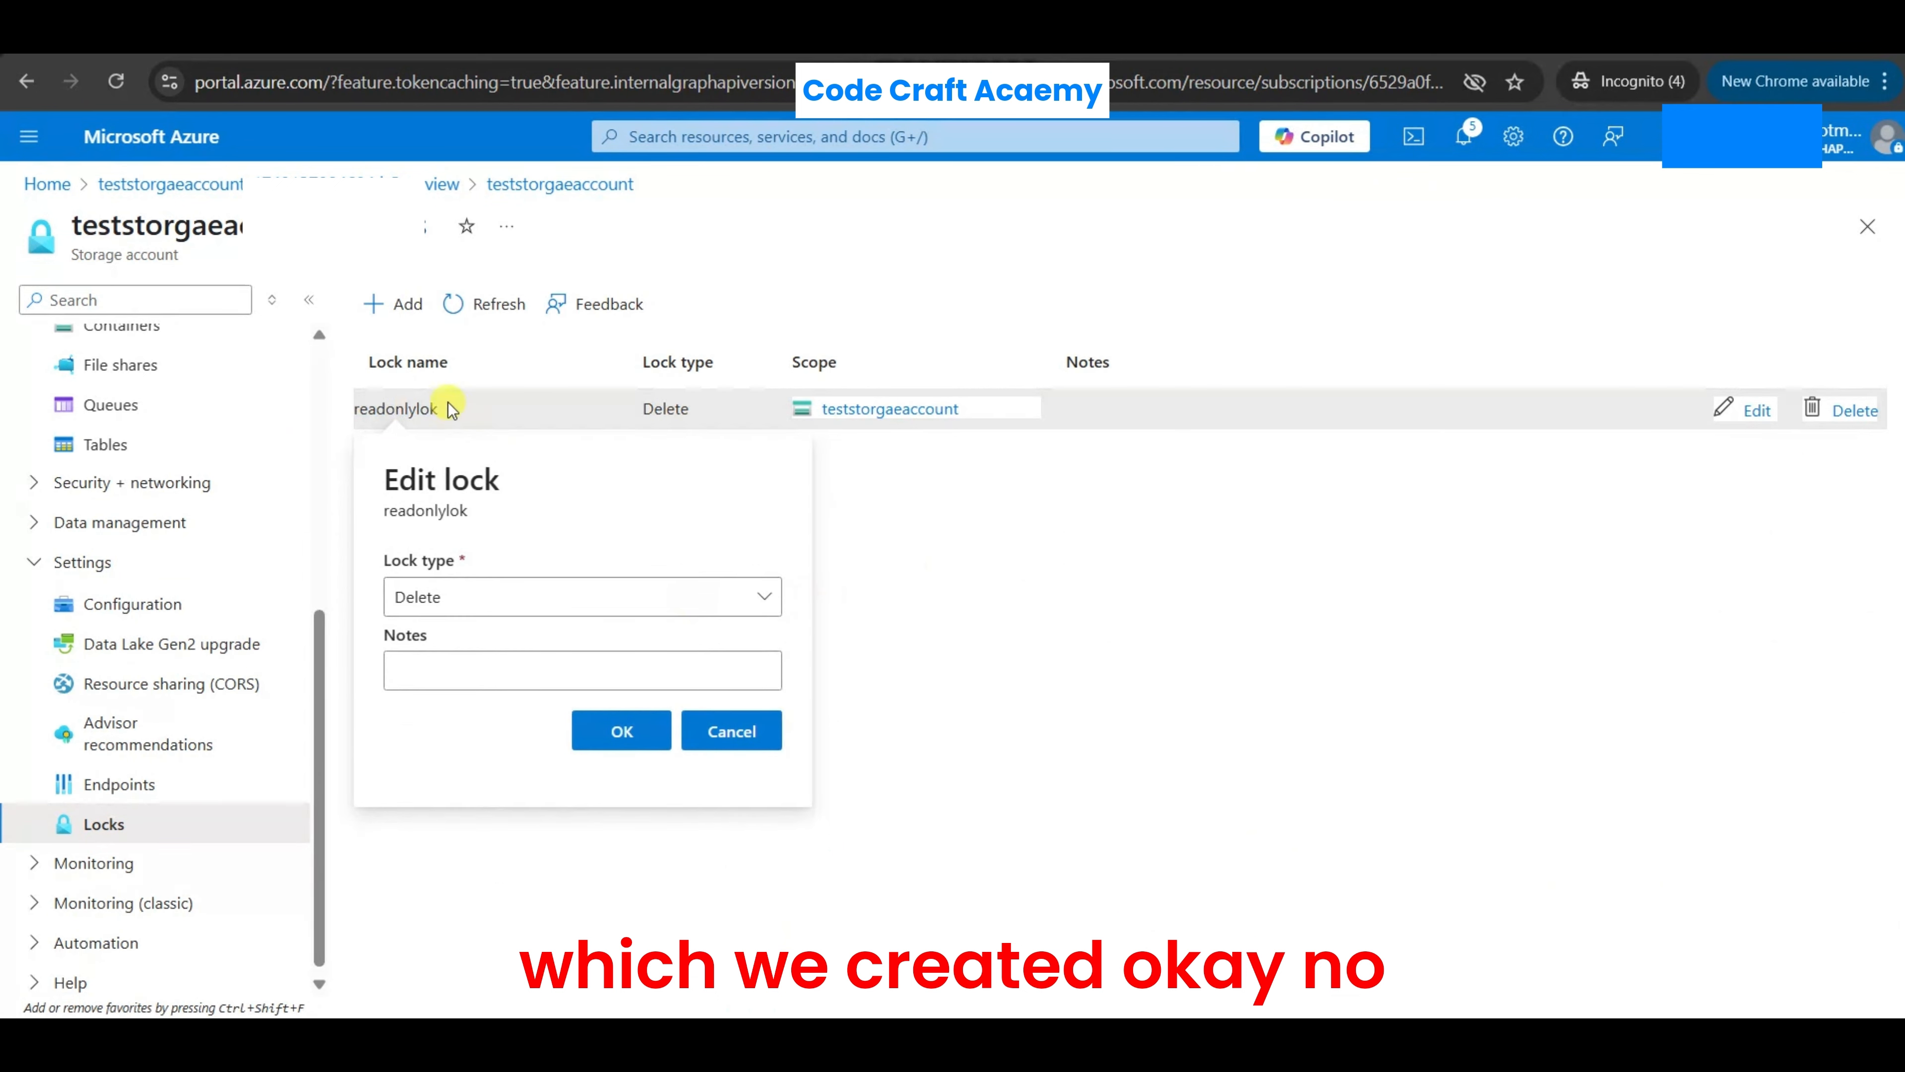
{"action": "left_click", "coordinate": [1045, 599]}
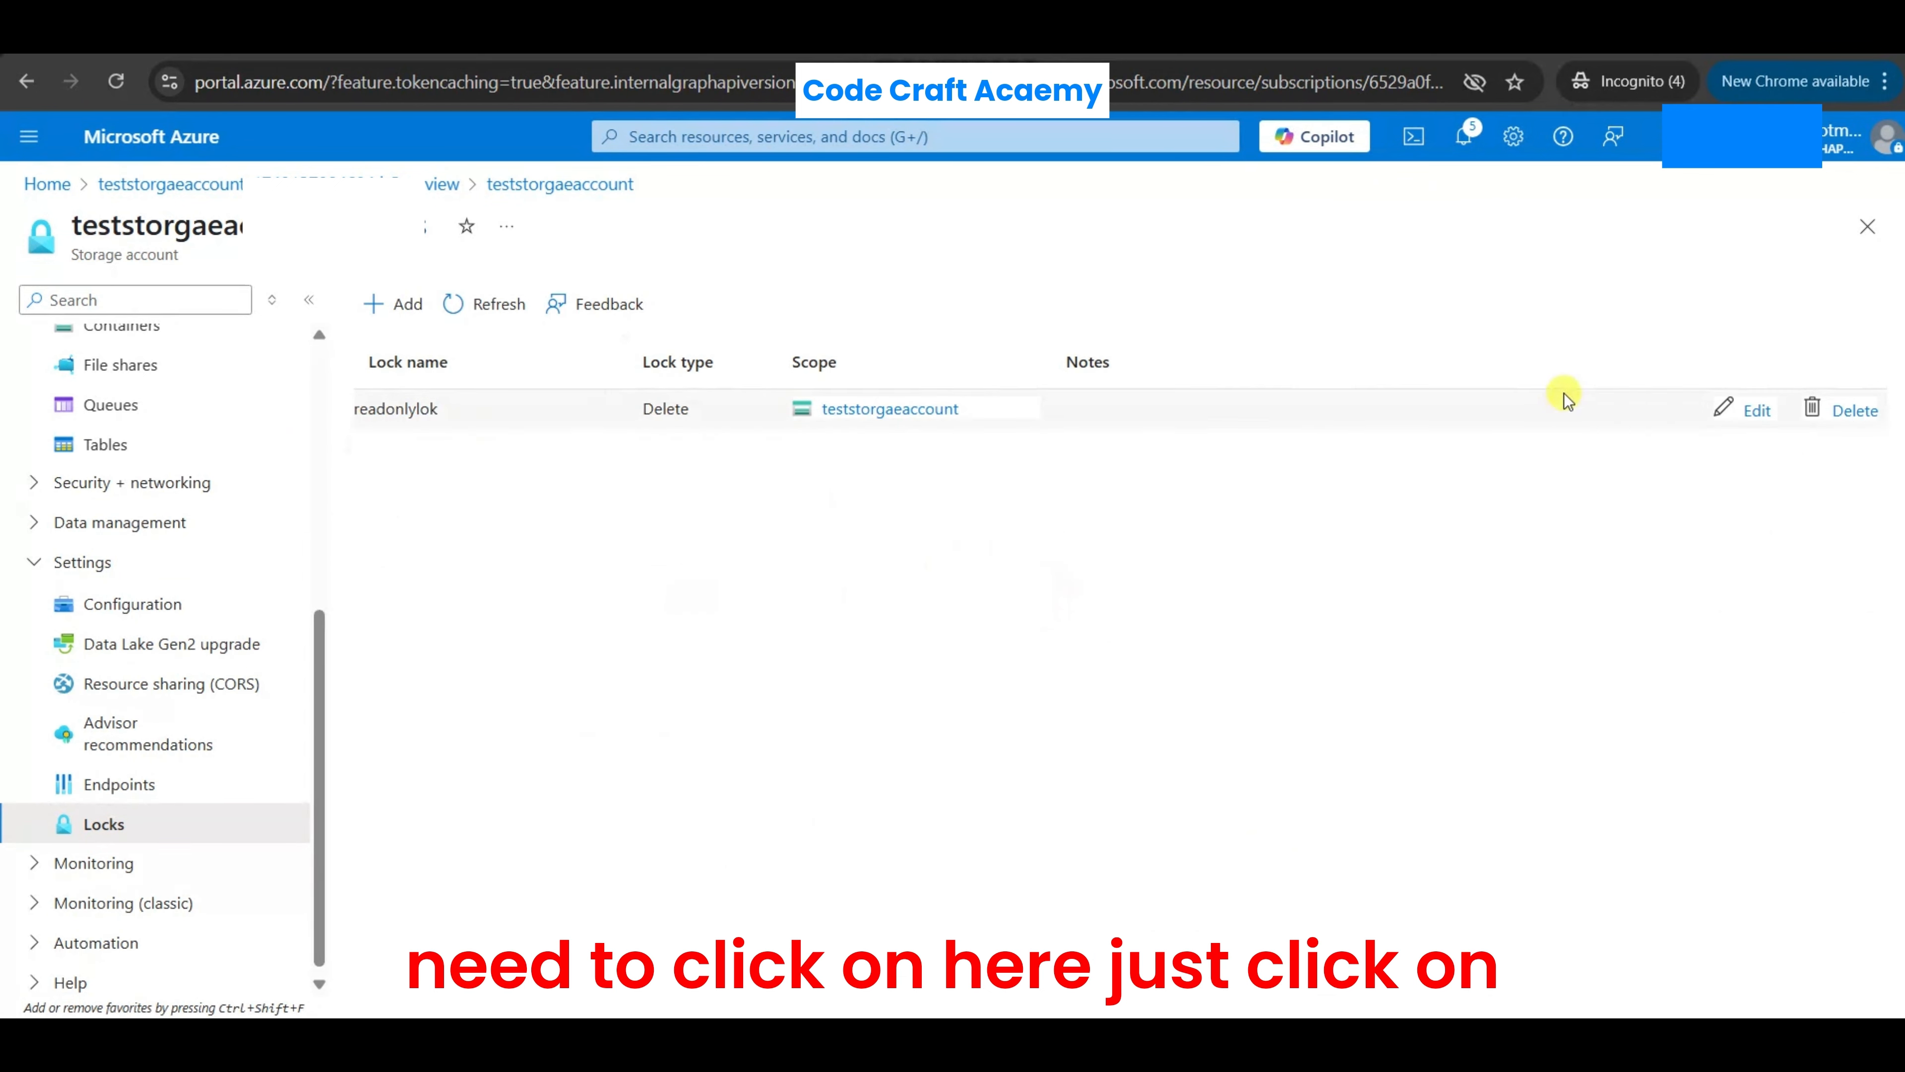
{"action": "left_click", "coordinate": [1841, 412]}
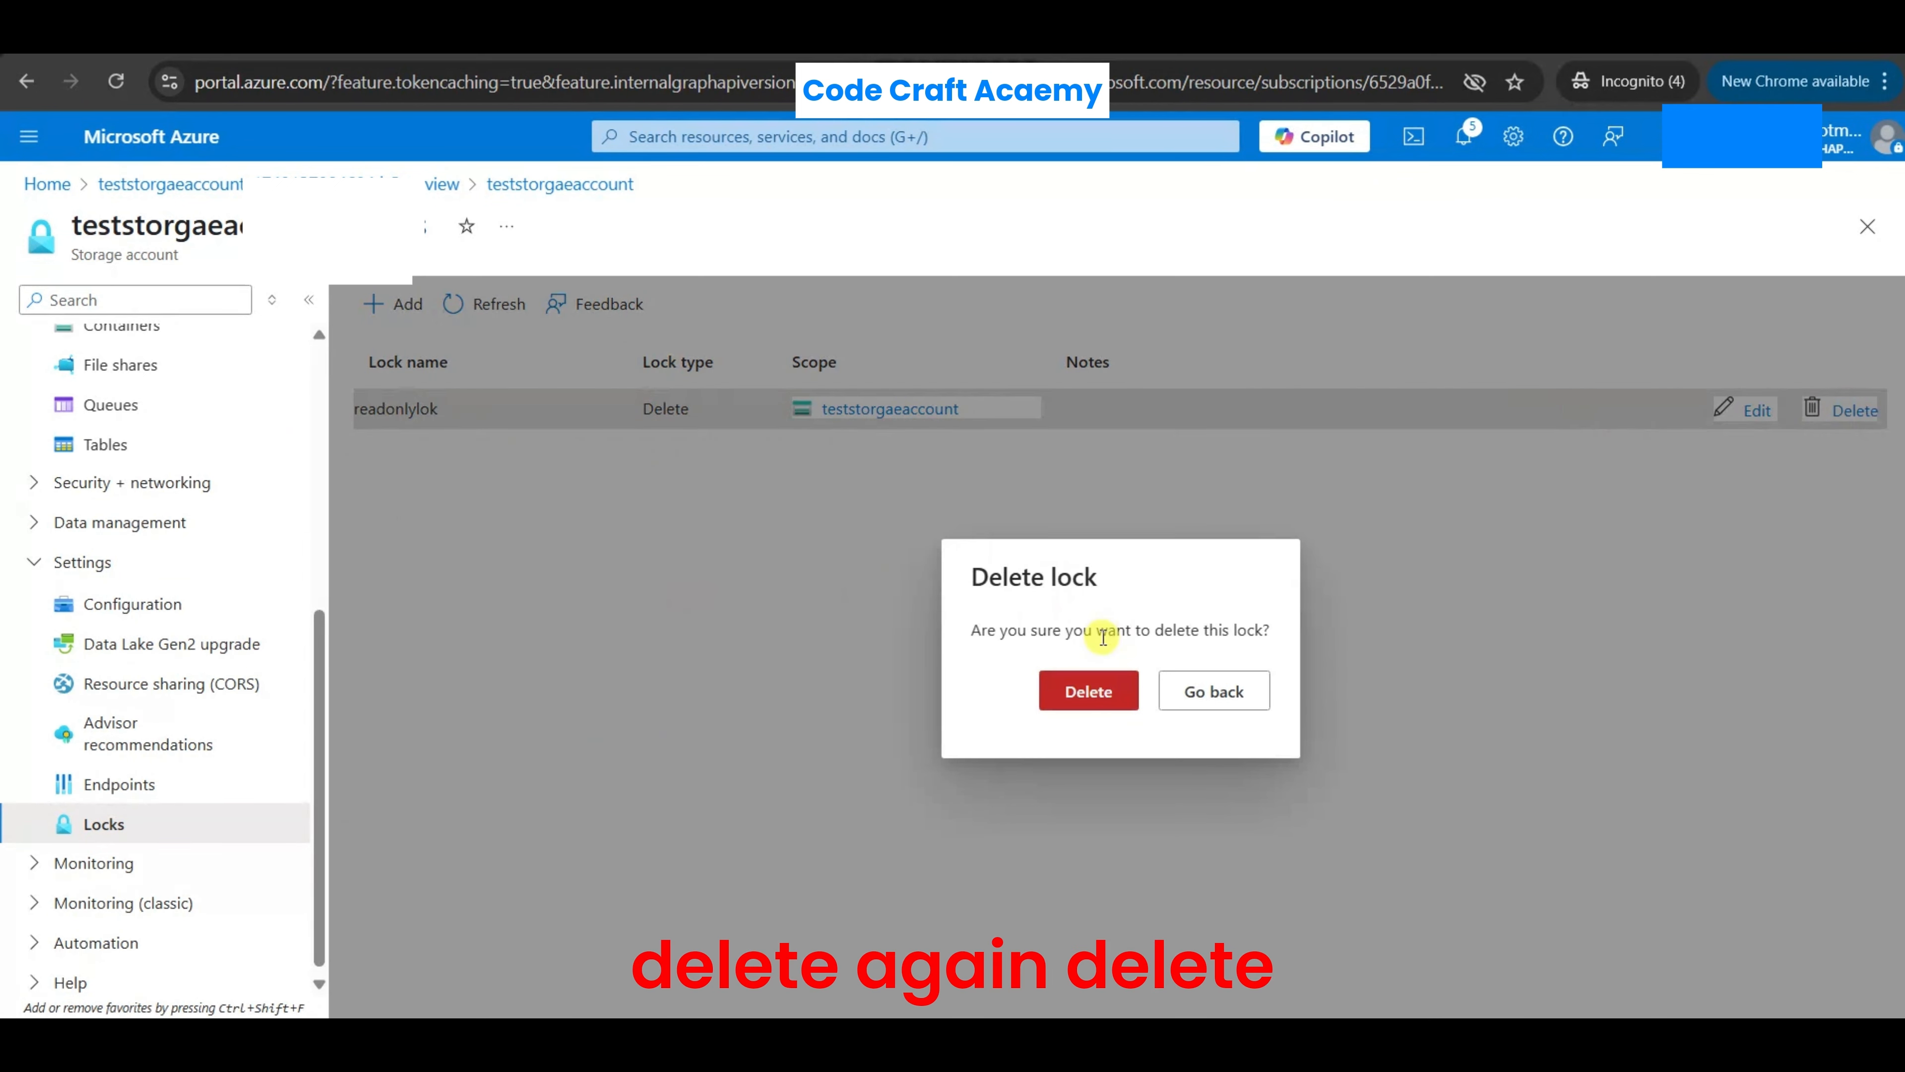
{"action": "left_click", "coordinate": [1087, 691]}
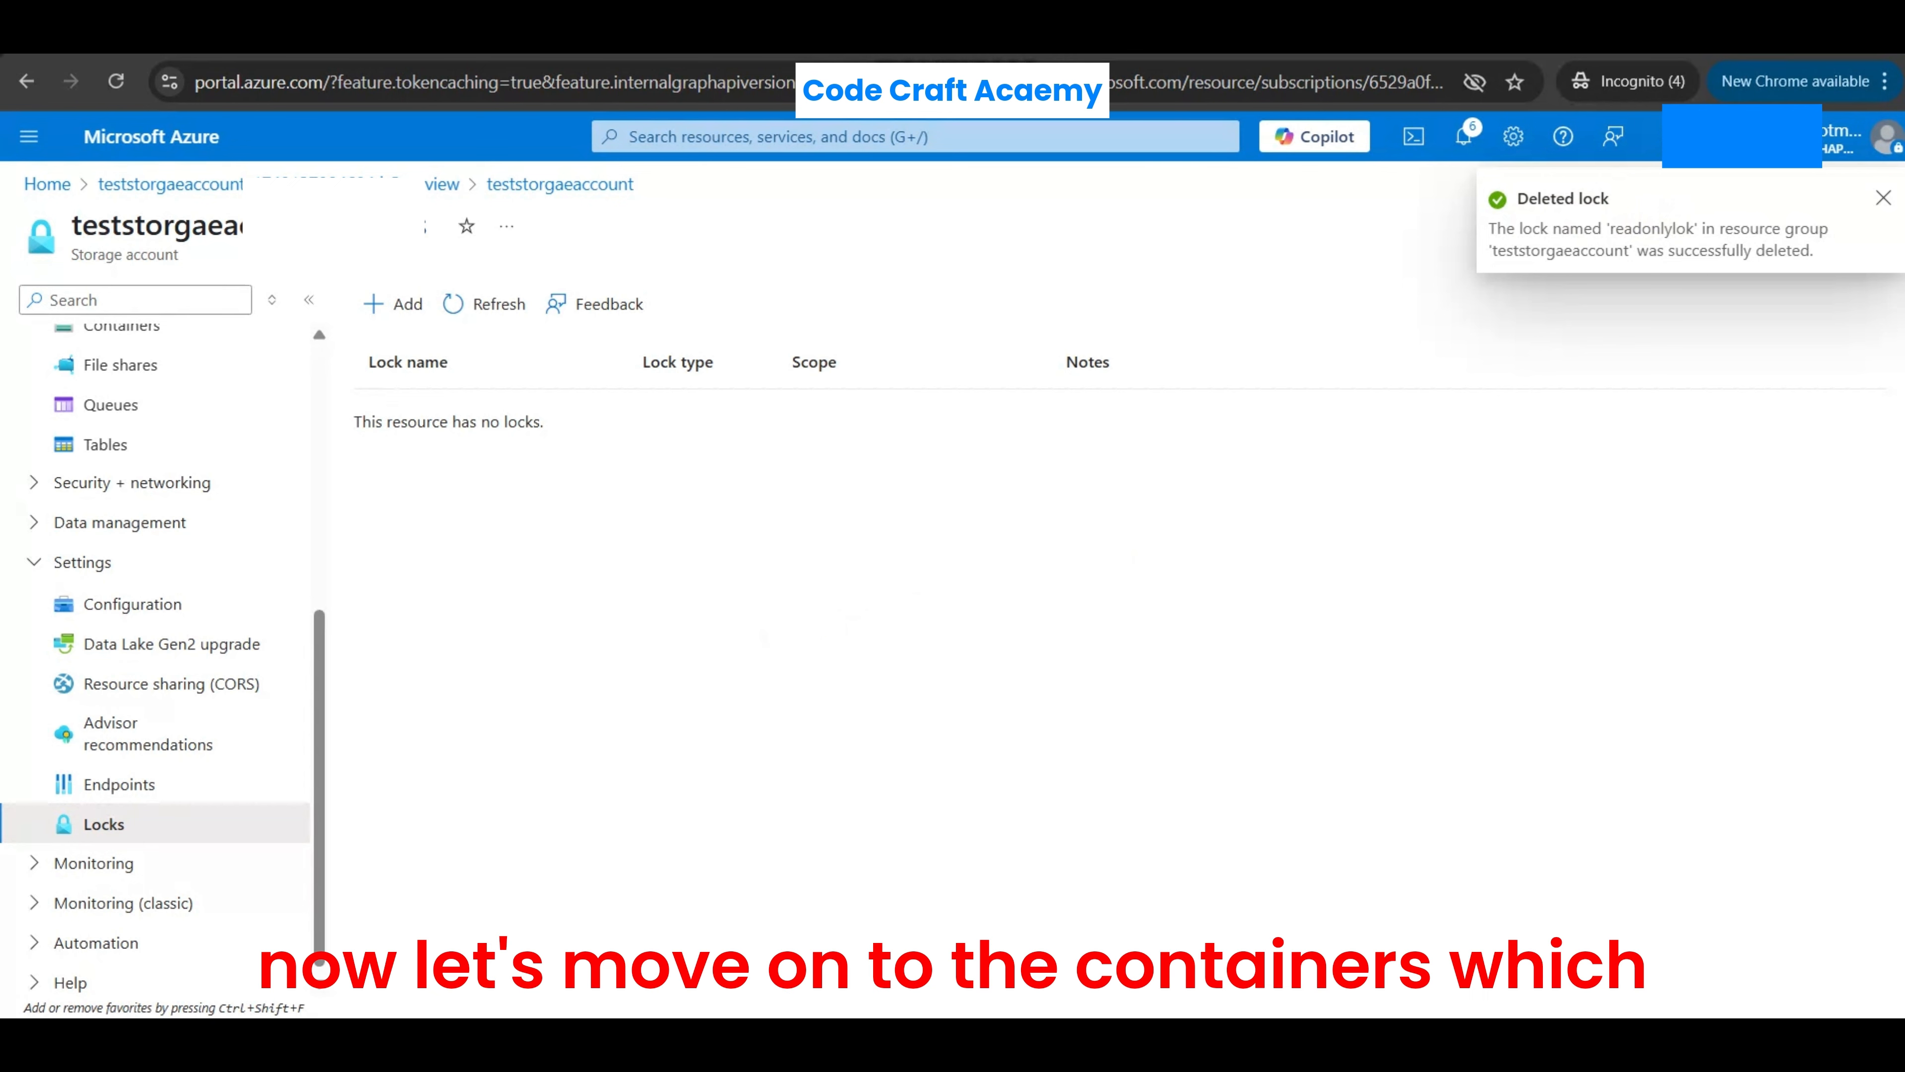
- Open testcontainer from the storage account's container list to view its contents
{"action": "scroll", "coordinate": [131, 469], "scroll_direction": "up", "scroll_amount": 2}
{"action": "left_click", "coordinate": [133, 449]}
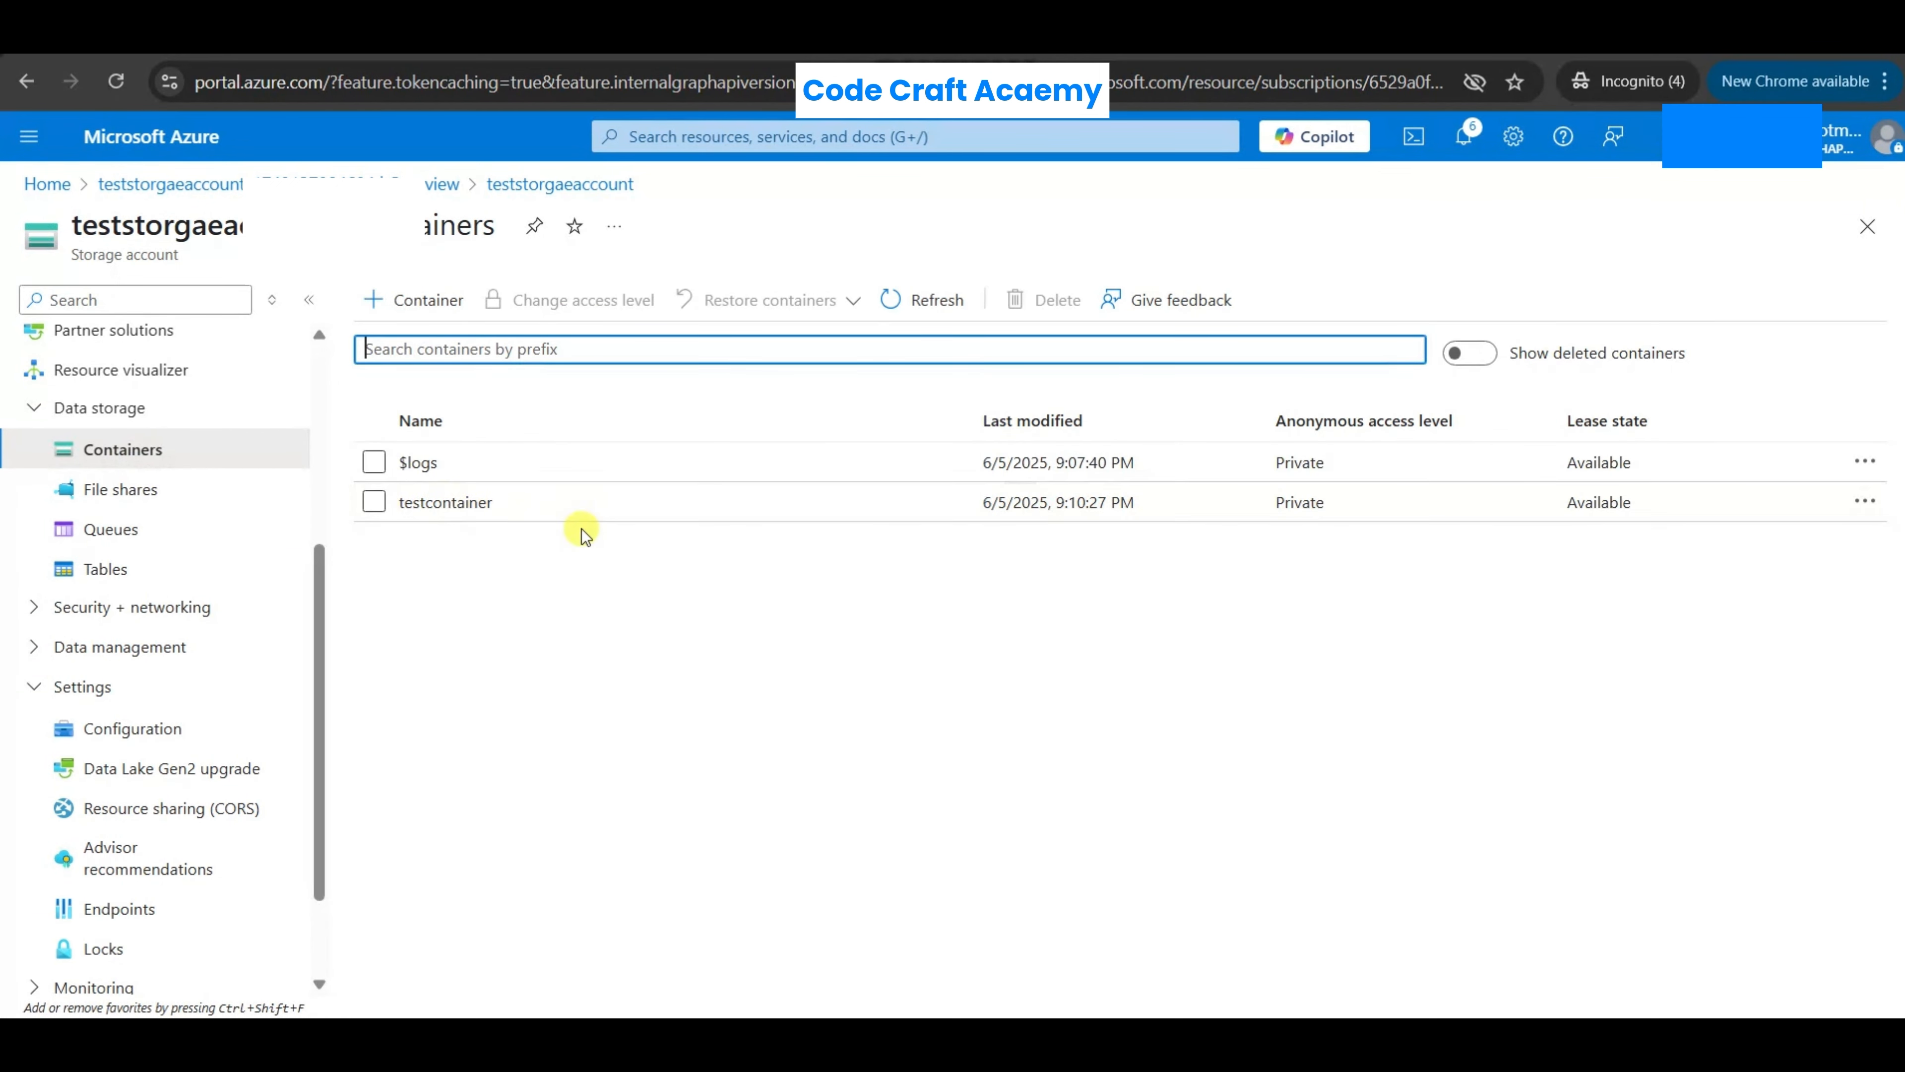
{"action": "left_click", "coordinate": [434, 501]}
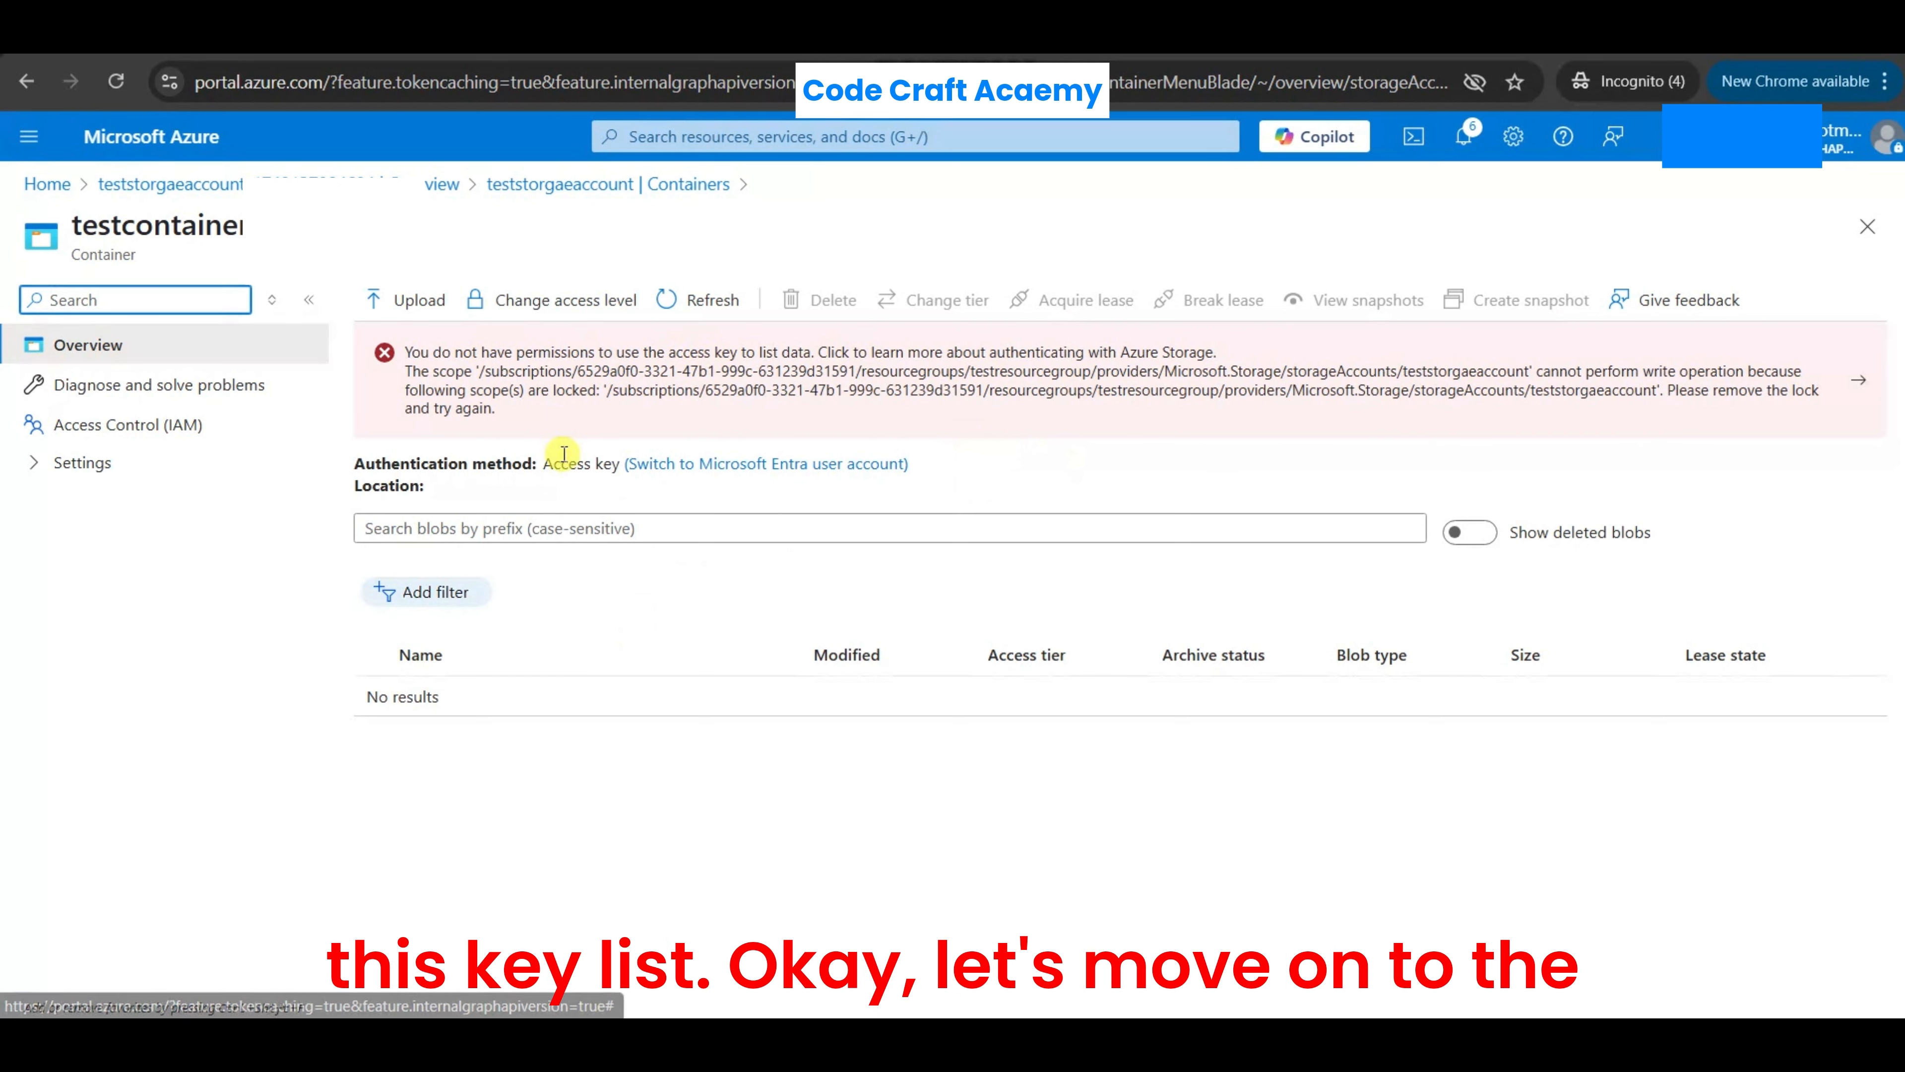
- Open teststorgaeaccount from the portal home page's recent resources and delete it, entering its name and confirming the deletion
{"action": "left_click", "coordinate": [51, 186]}
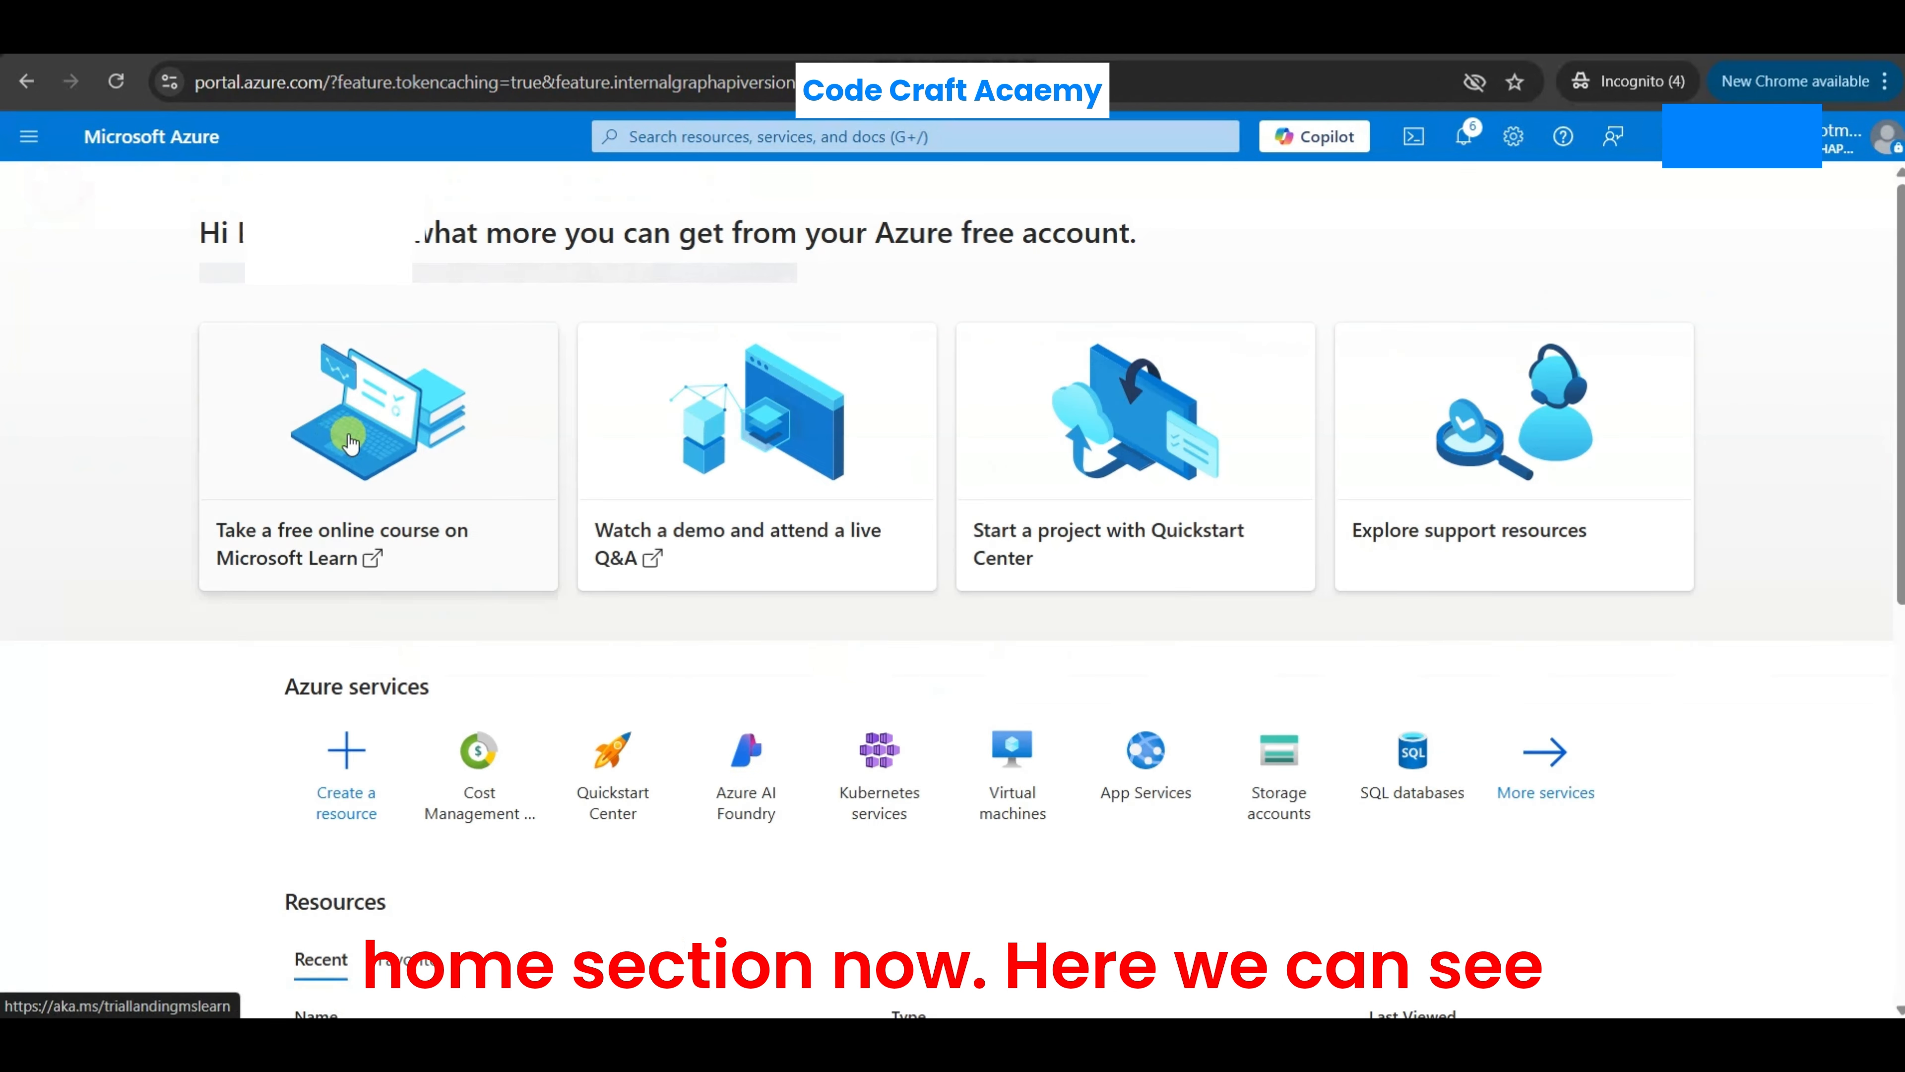
{"action": "scroll", "coordinate": [340, 378], "scroll_direction": "down", "scroll_amount": 6}
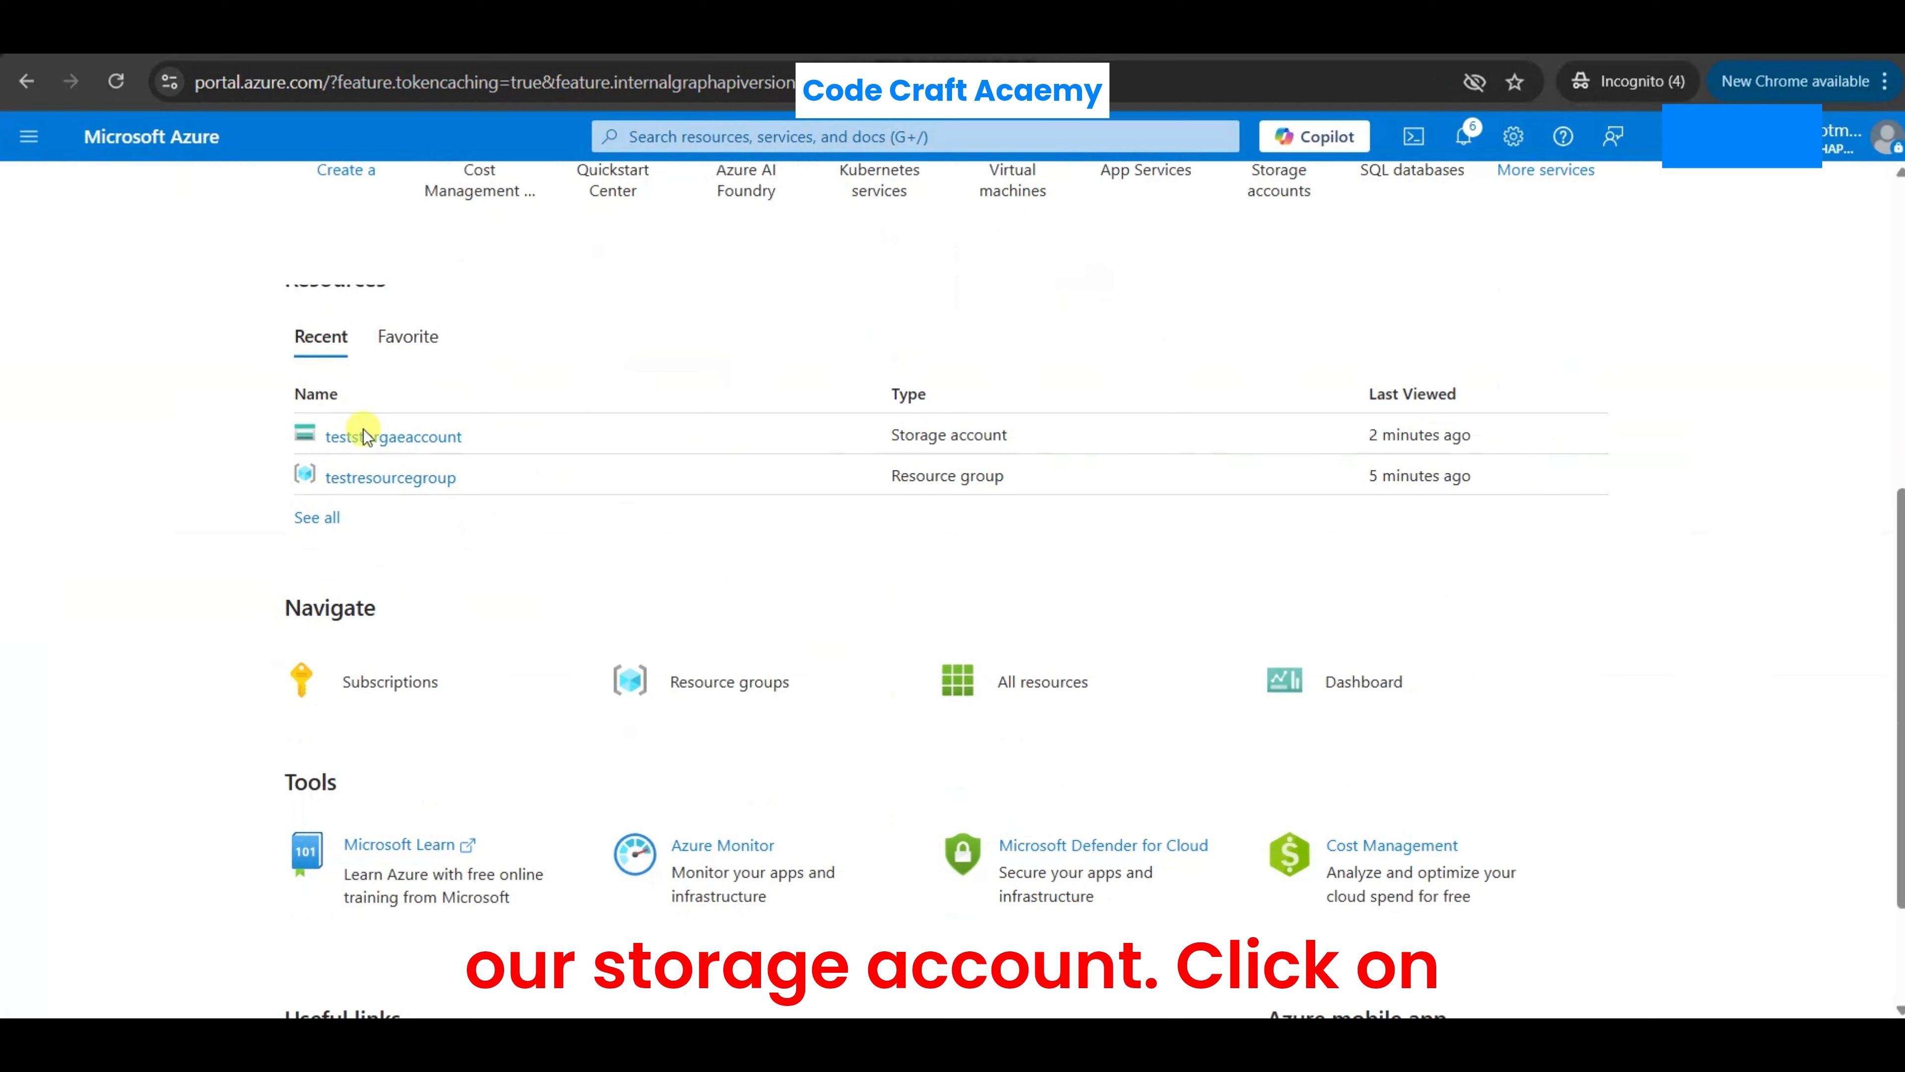
{"action": "left_click", "coordinate": [412, 438]}
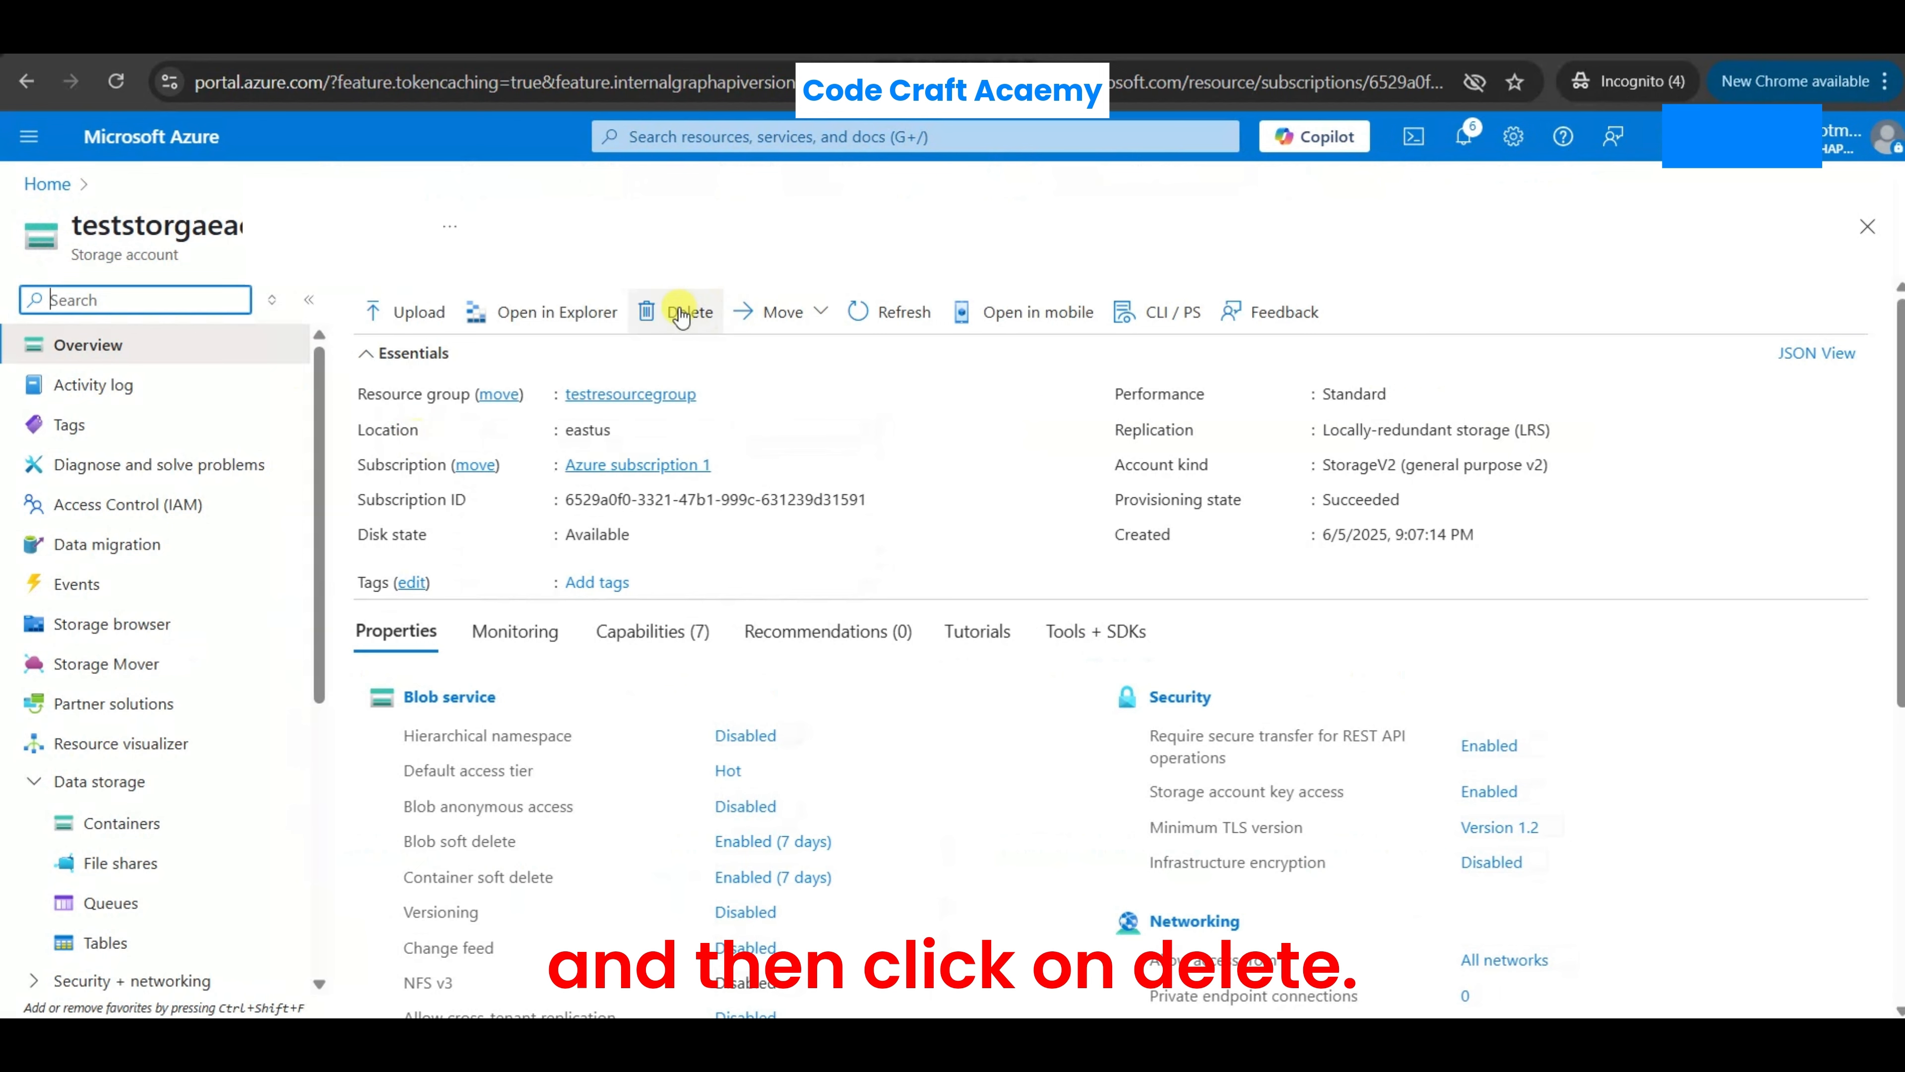
{"action": "left_click", "coordinate": [680, 315]}
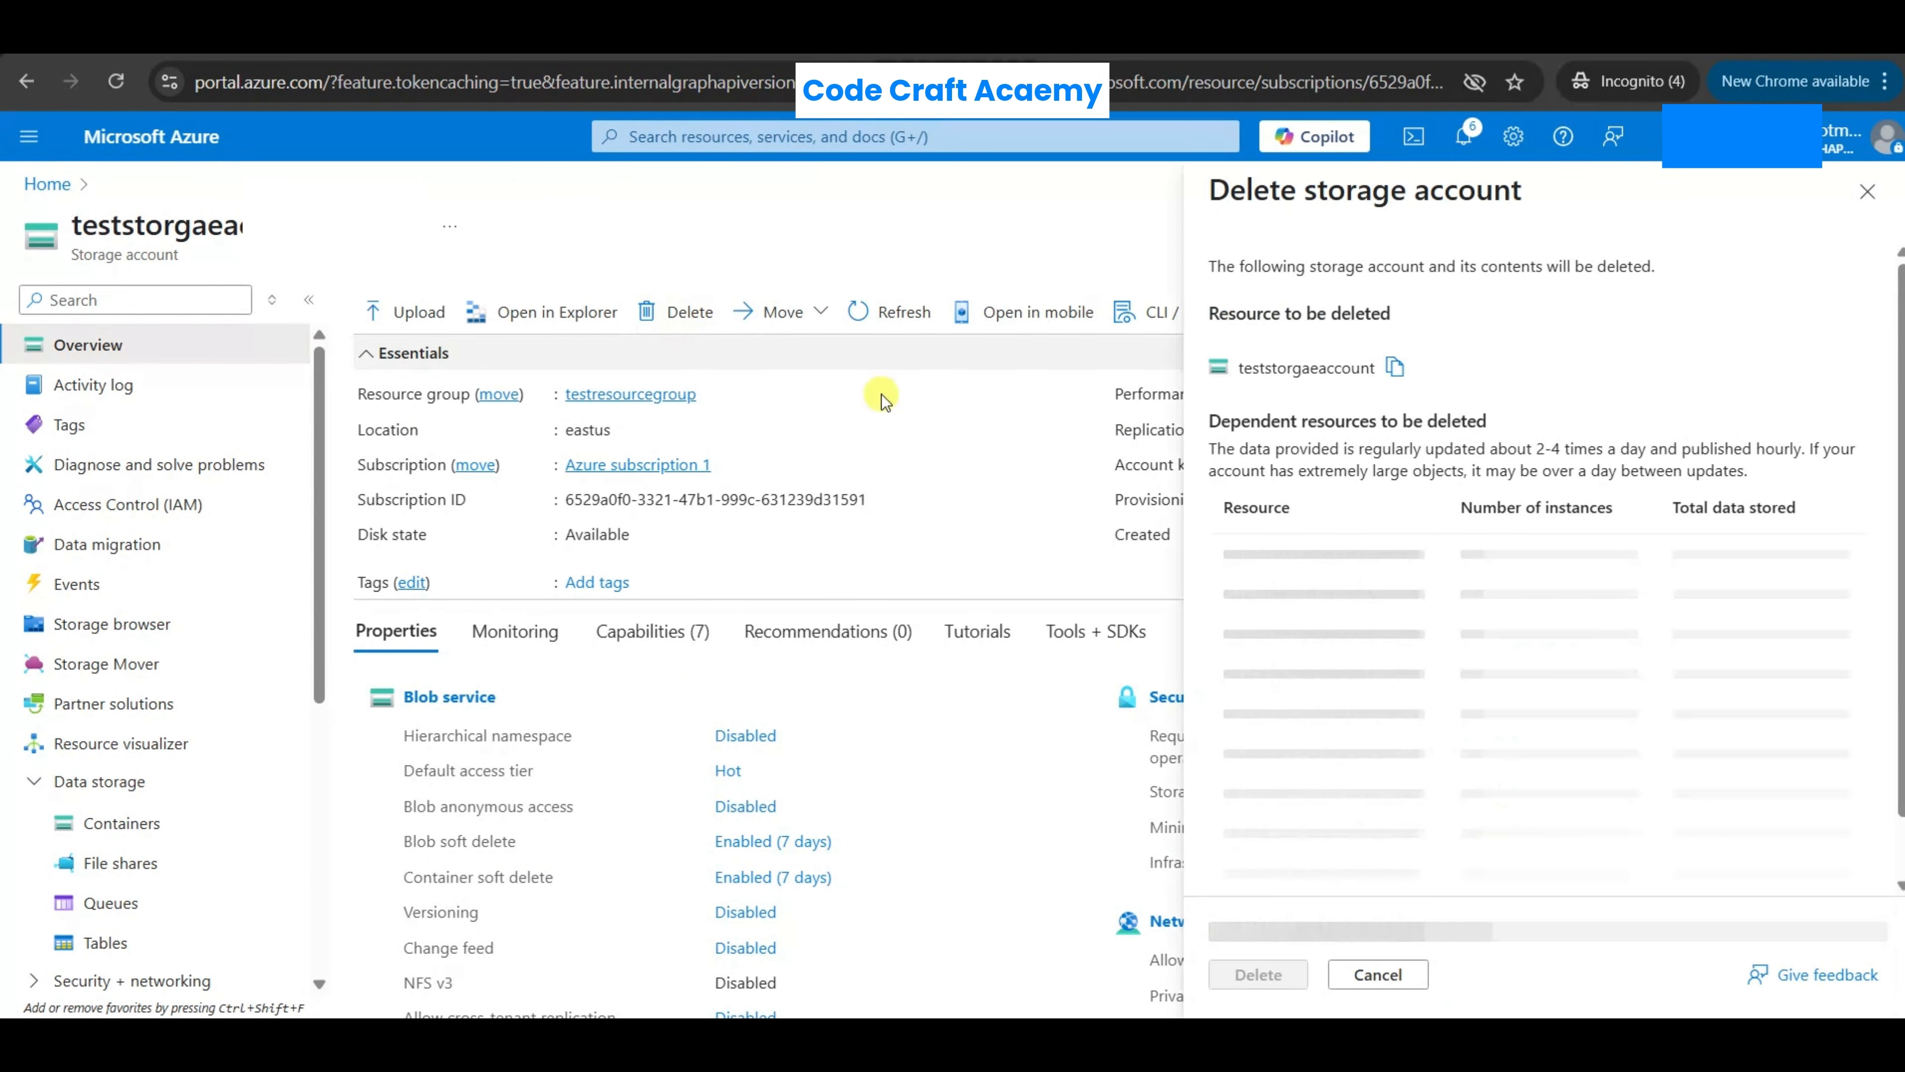
{"action": "left_click", "coordinate": [1397, 368]}
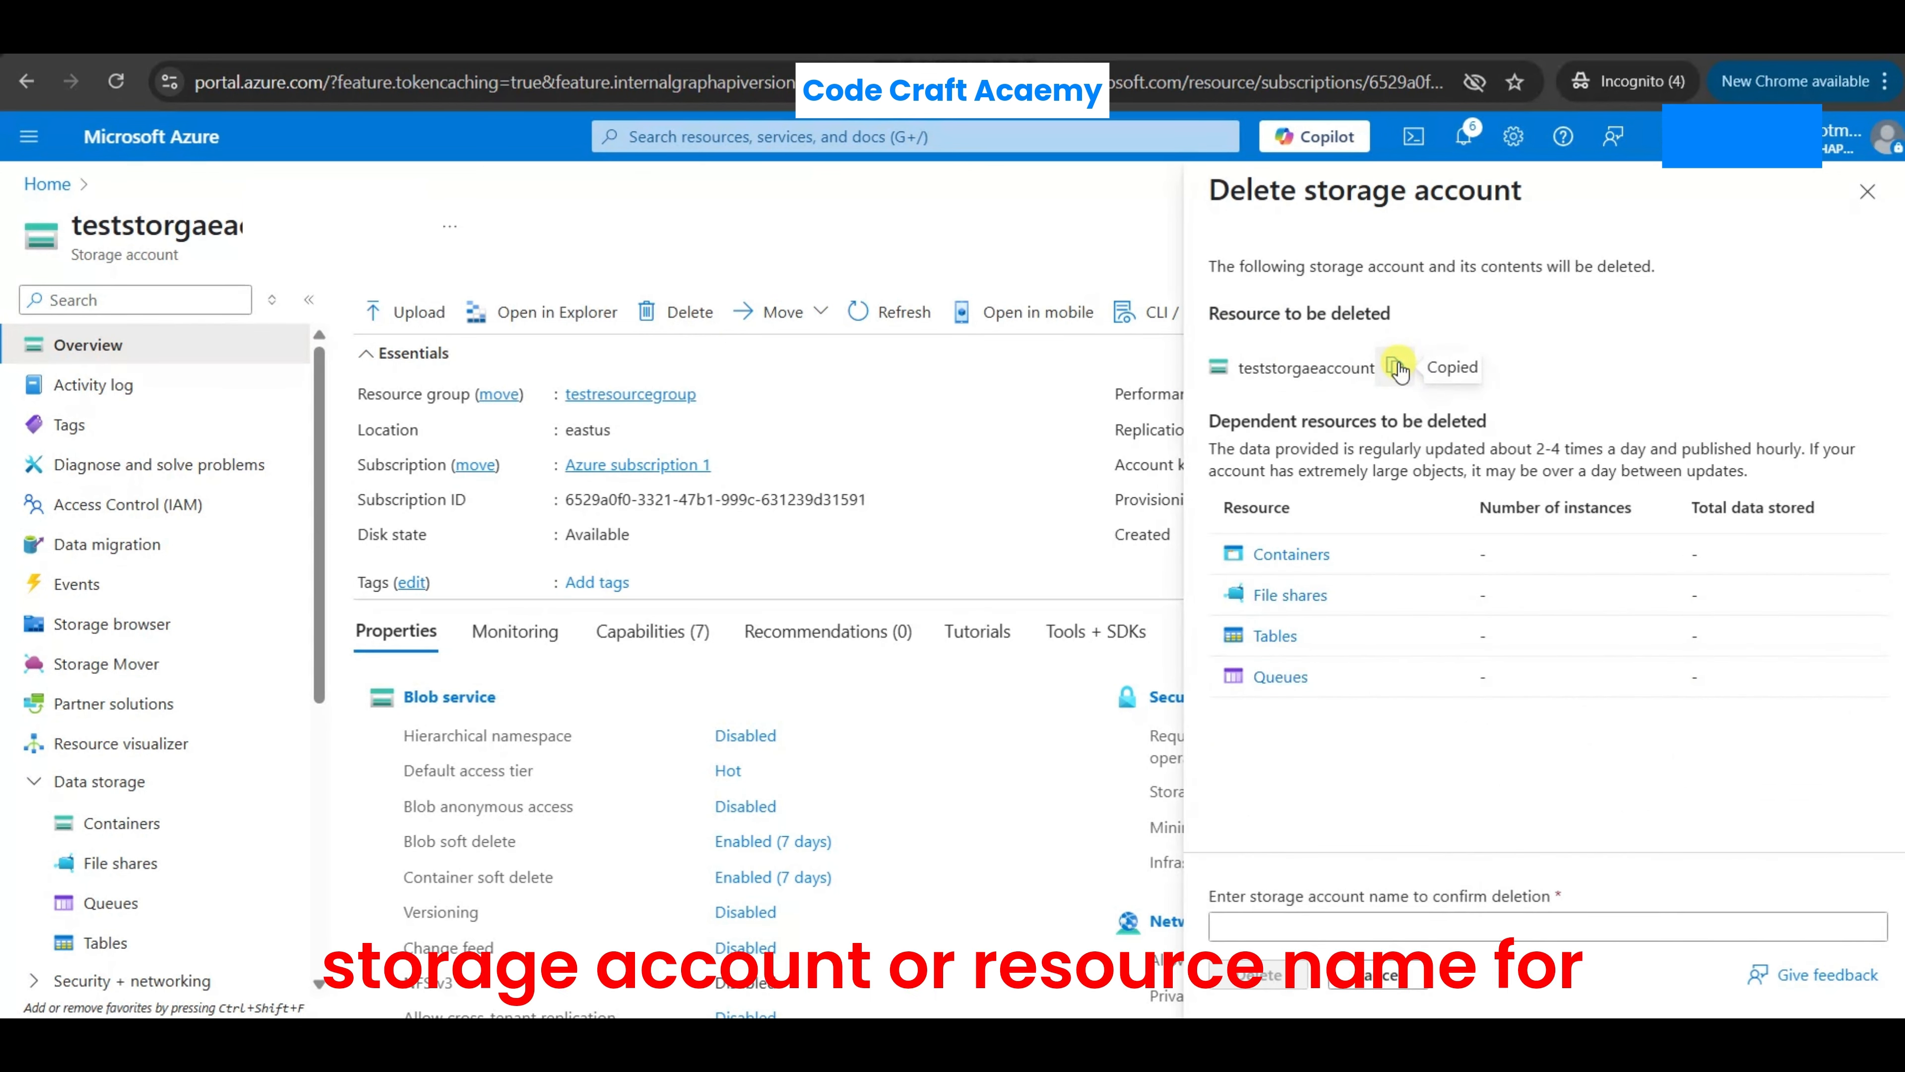
{"action": "left_click", "coordinate": [1360, 917]}
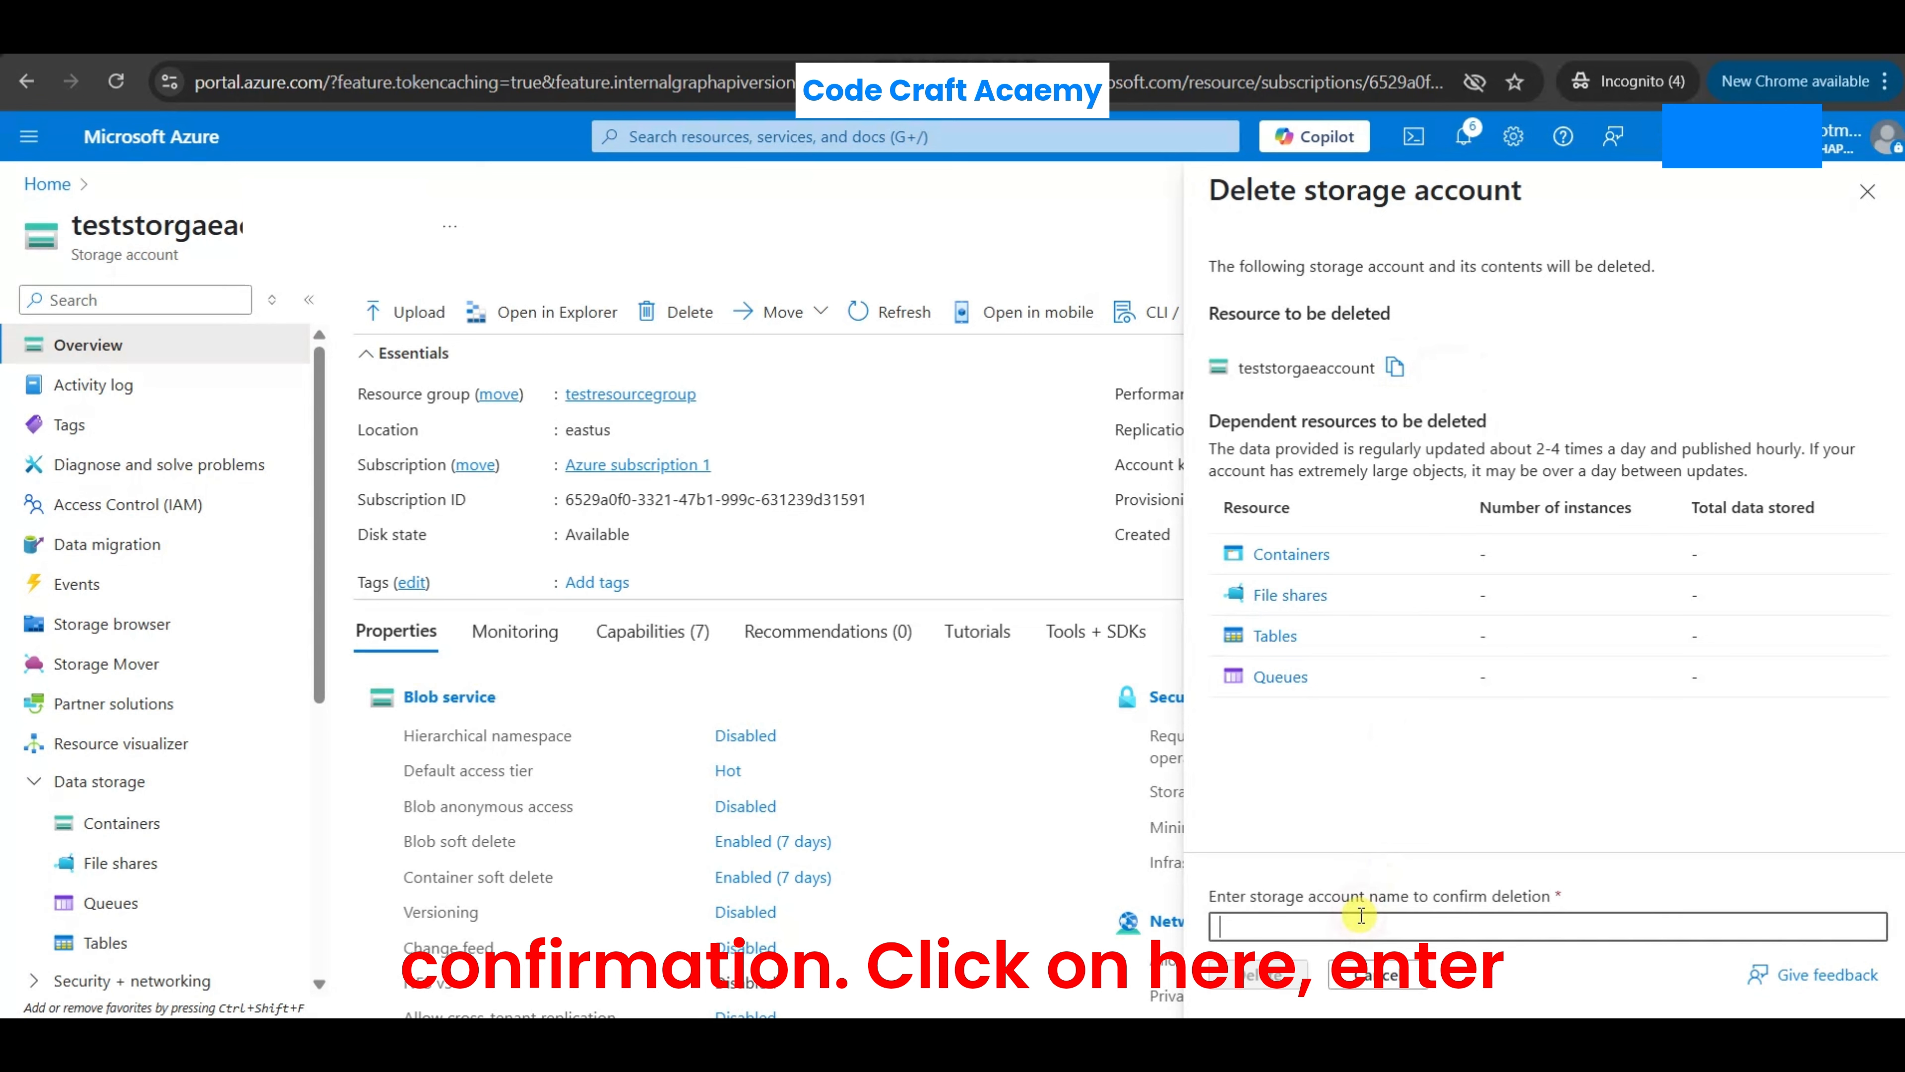
{"action": "key", "text": "ctrl+v"}
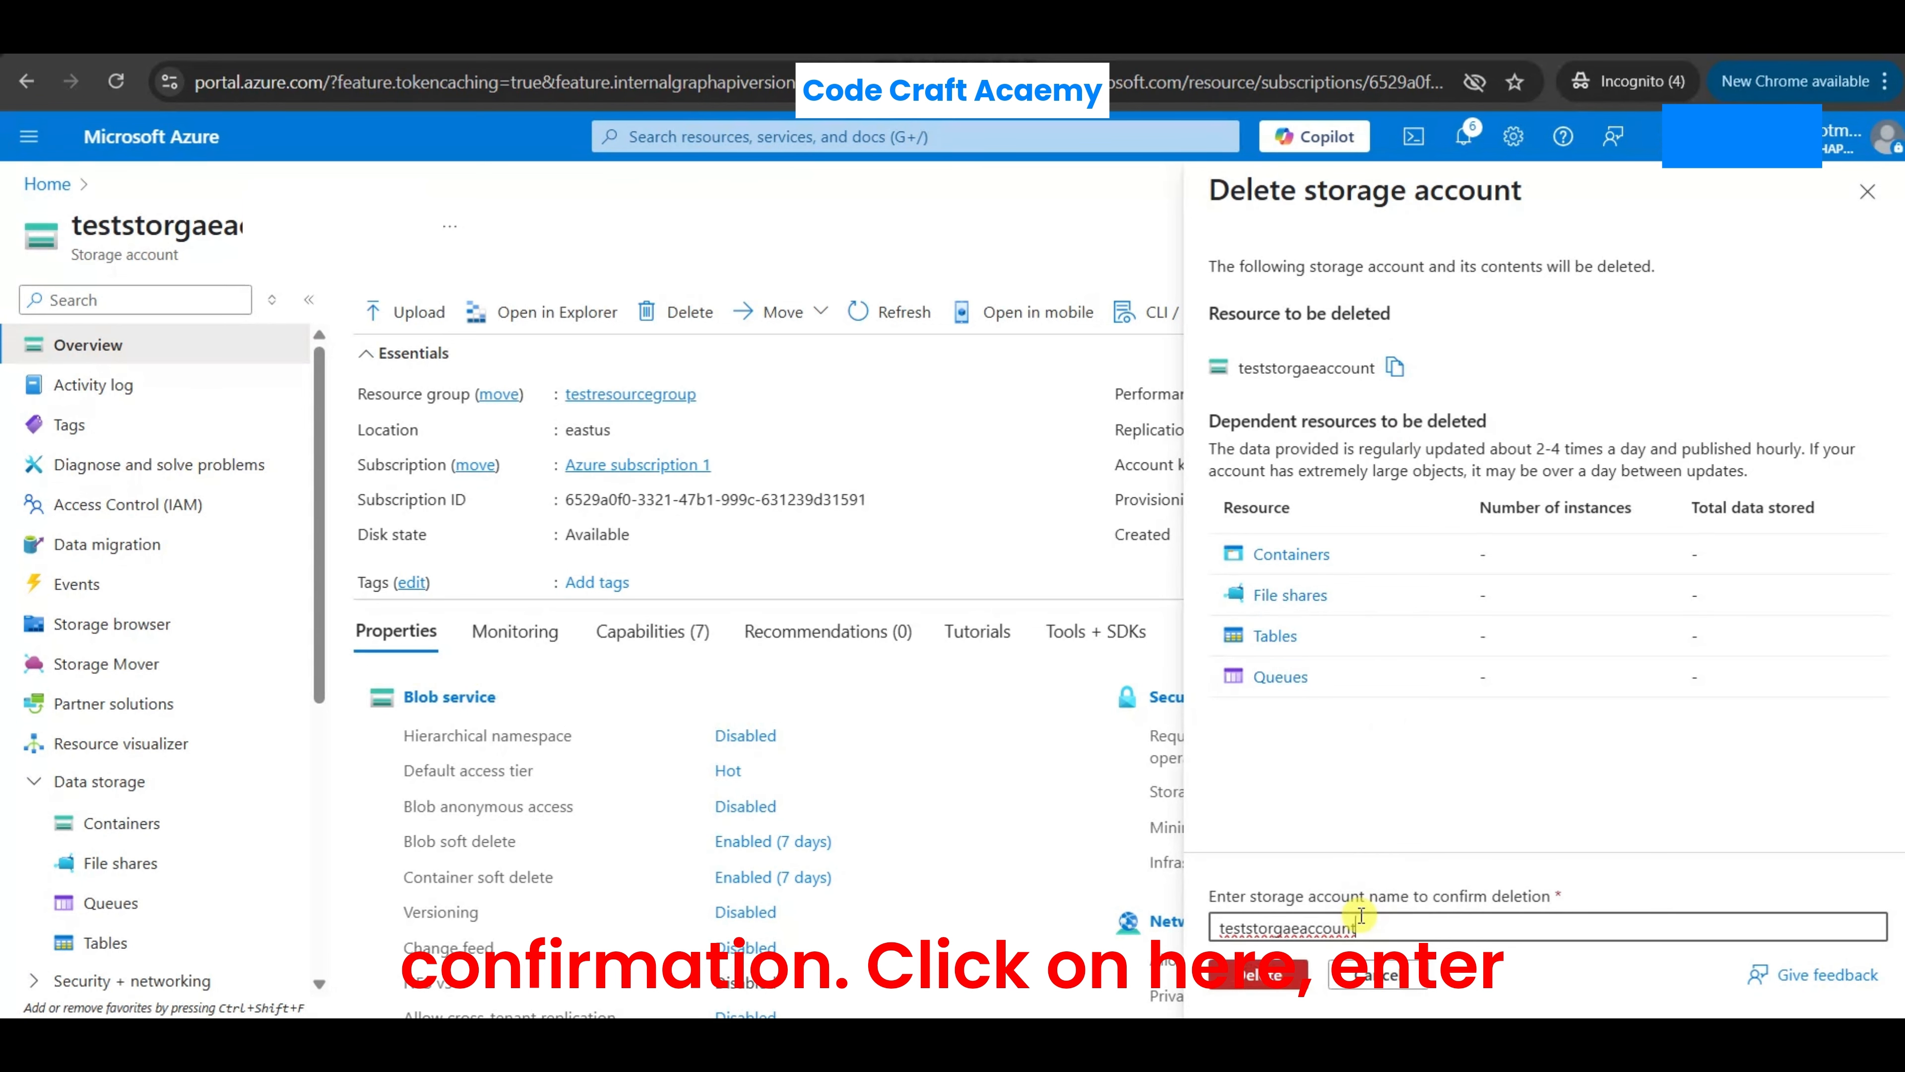
{"action": "left_click", "coordinate": [1260, 975]}
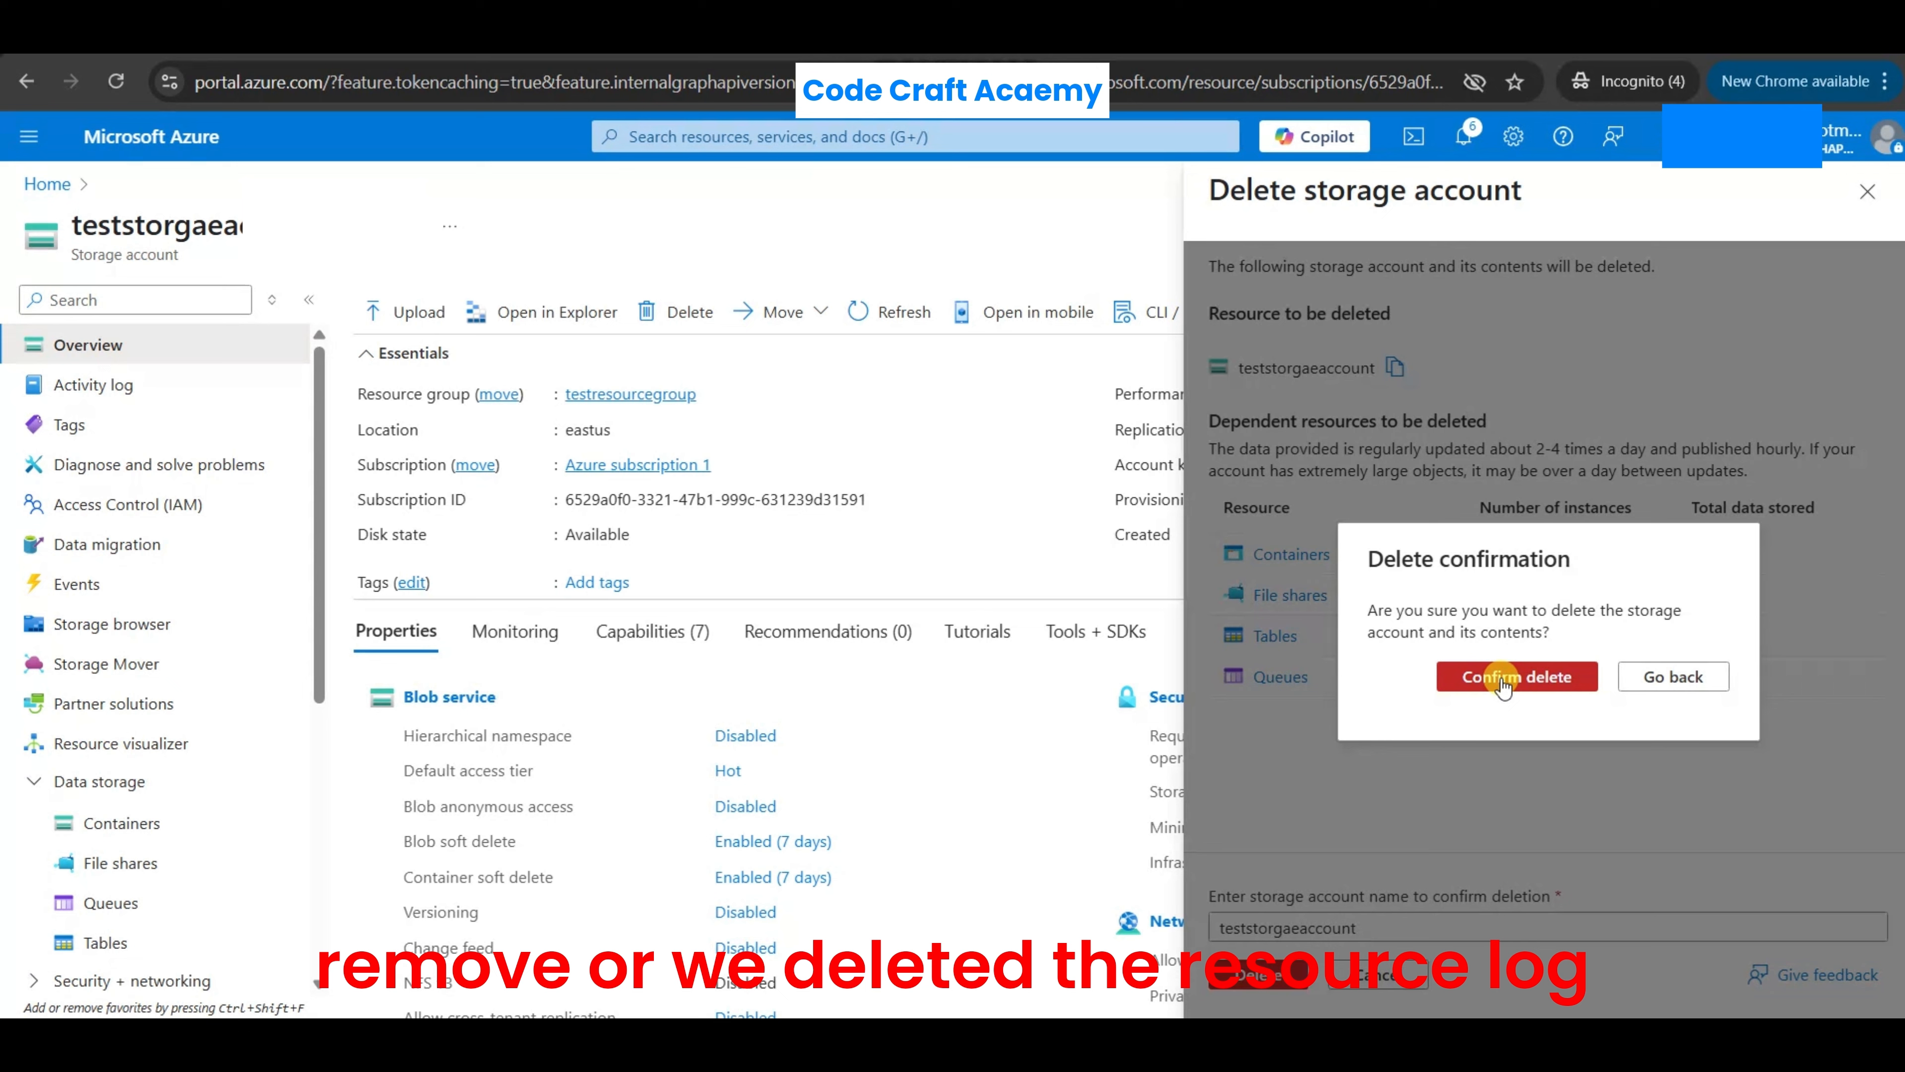
{"action": "left_click", "coordinate": [1503, 685]}
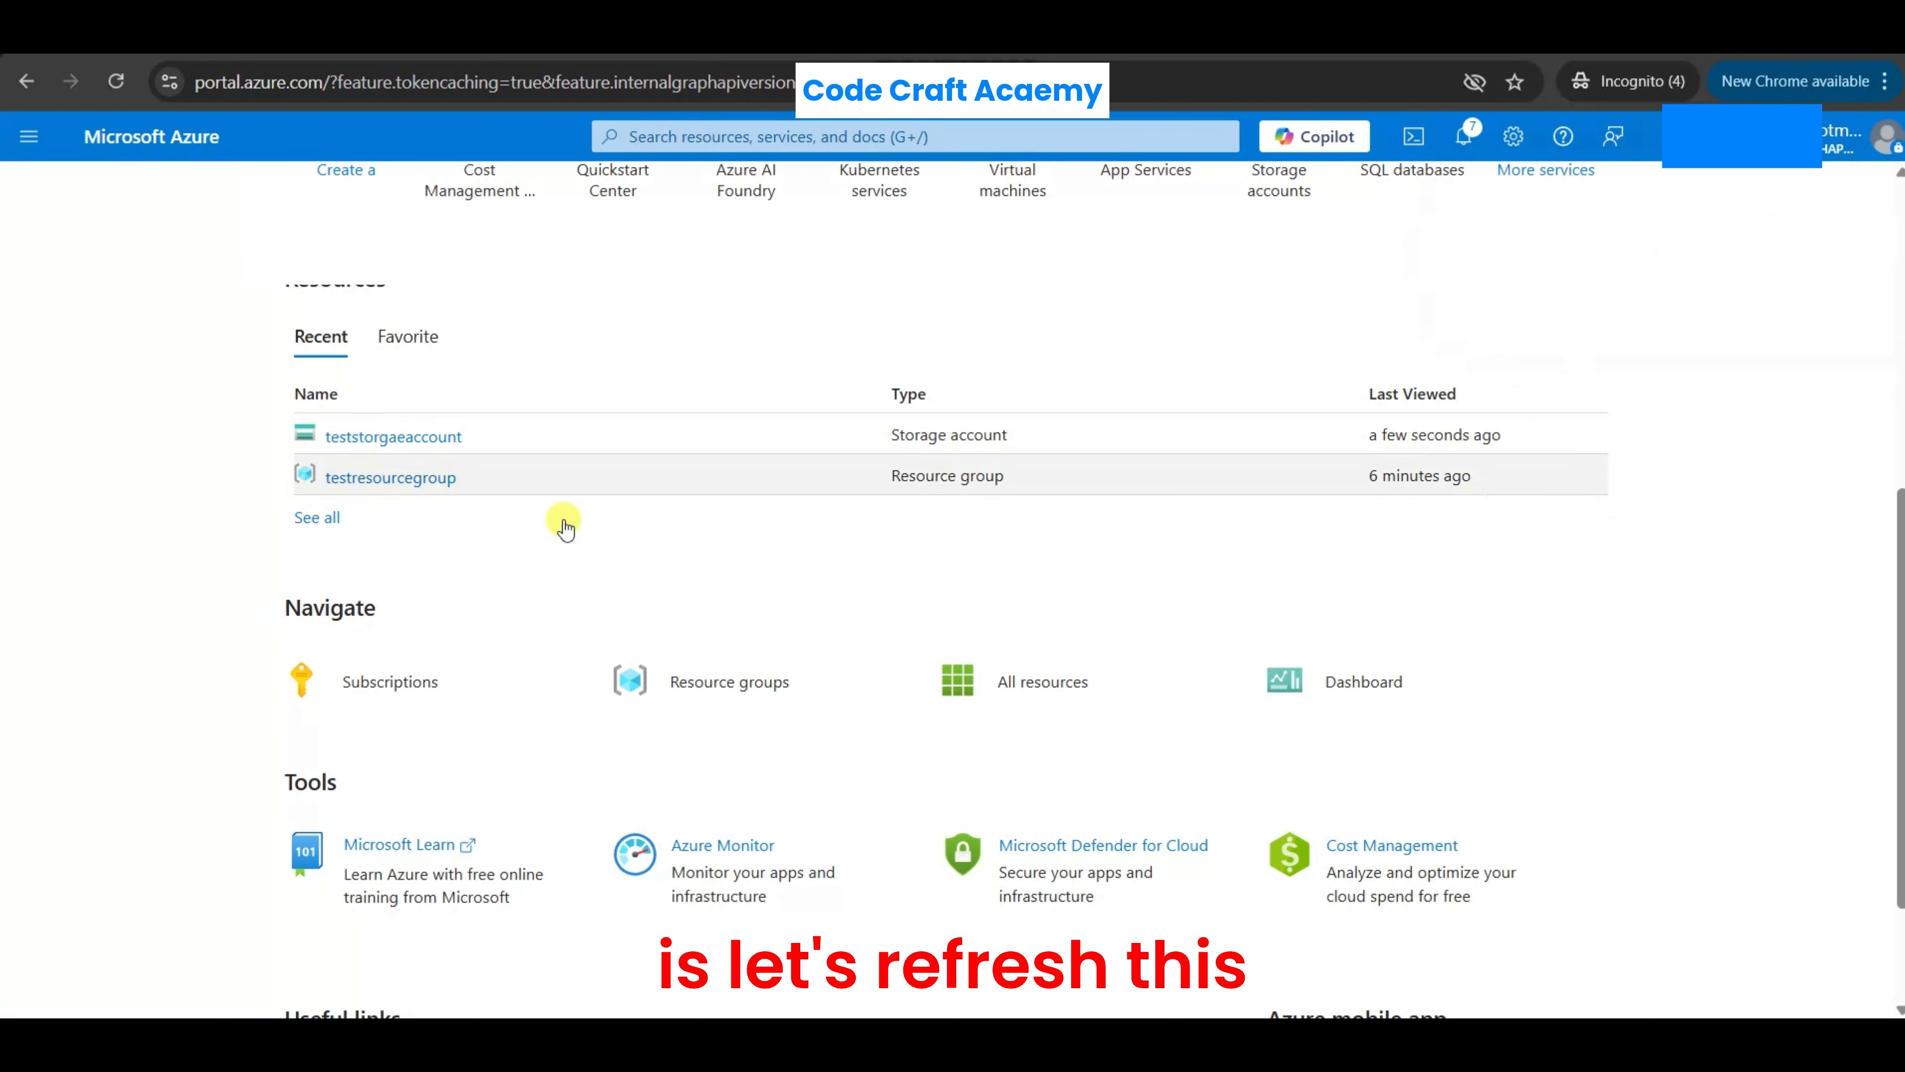
- Reload the home page and check the recent resources for the deleted storage account until the list updates
{"action": "left_click", "coordinate": [112, 88]}
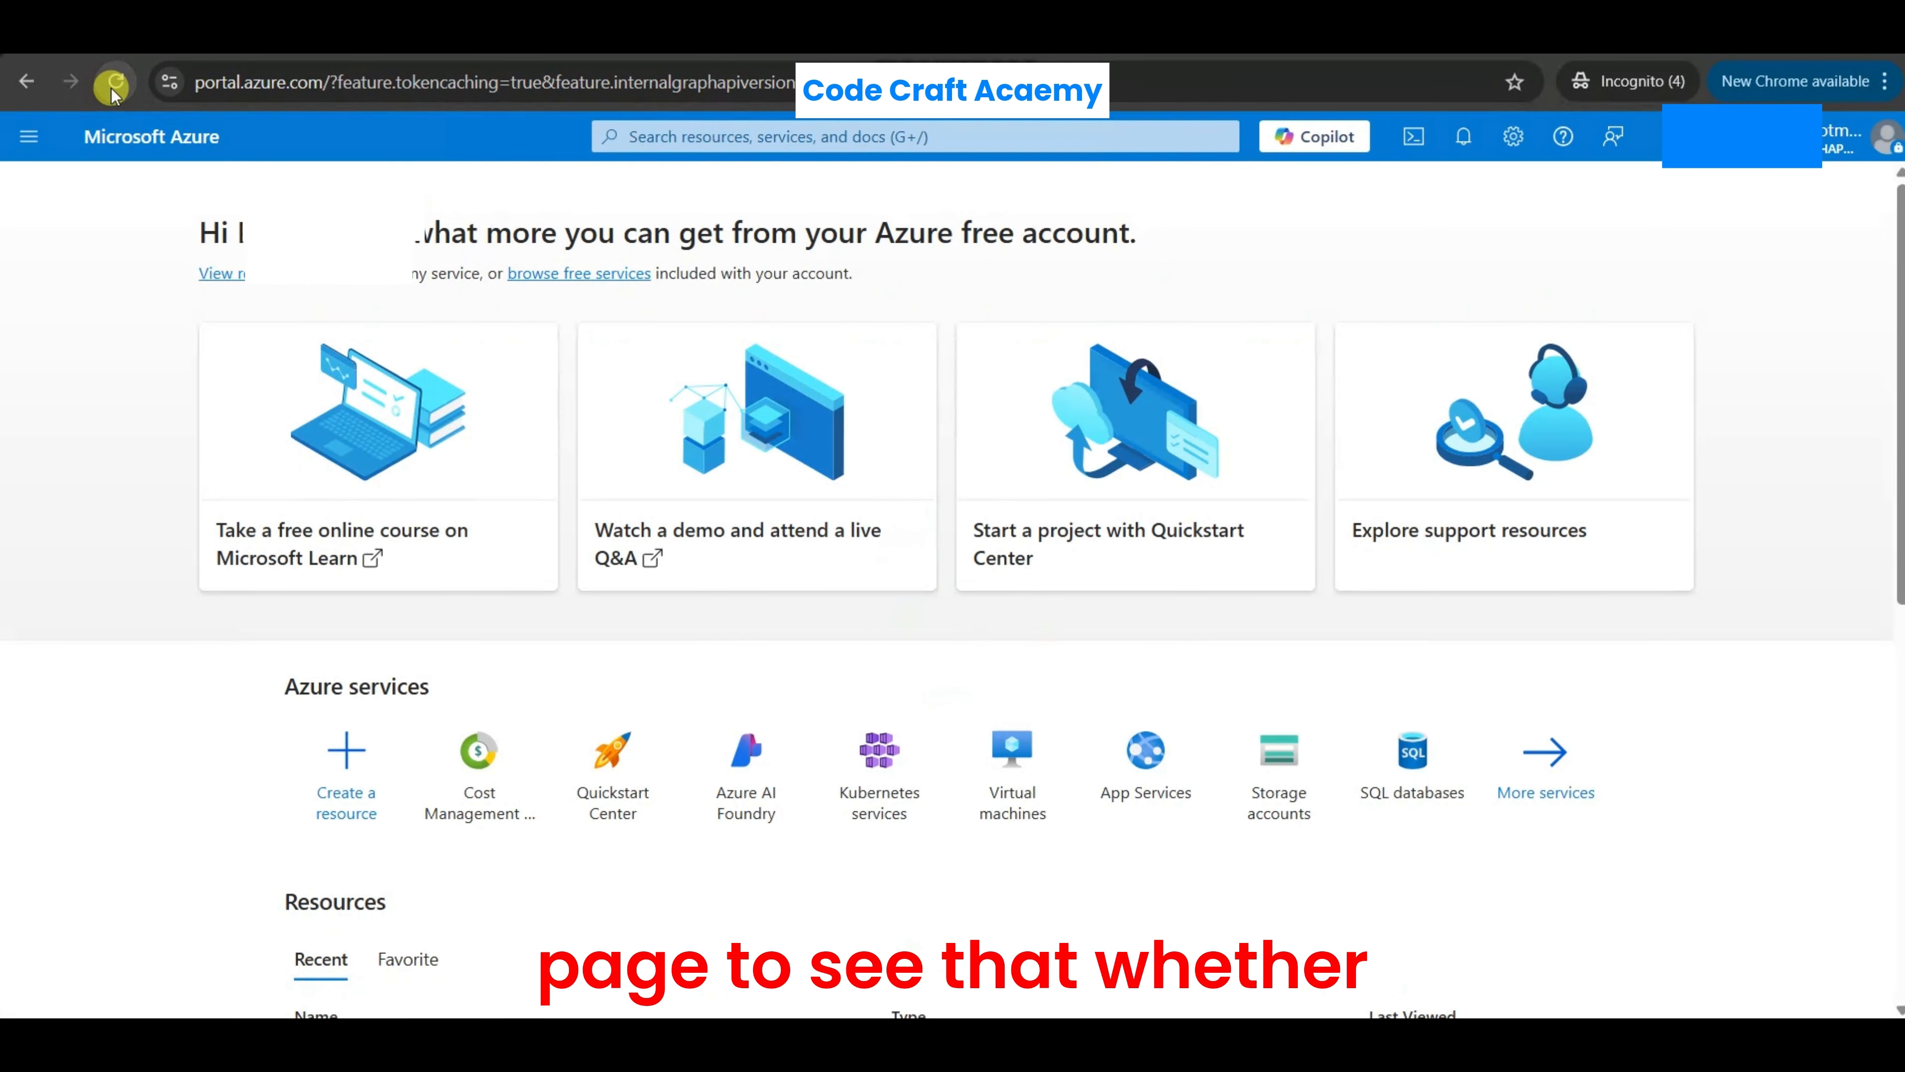
{"action": "scroll", "coordinate": [396, 668], "scroll_direction": "down", "scroll_amount": 5}
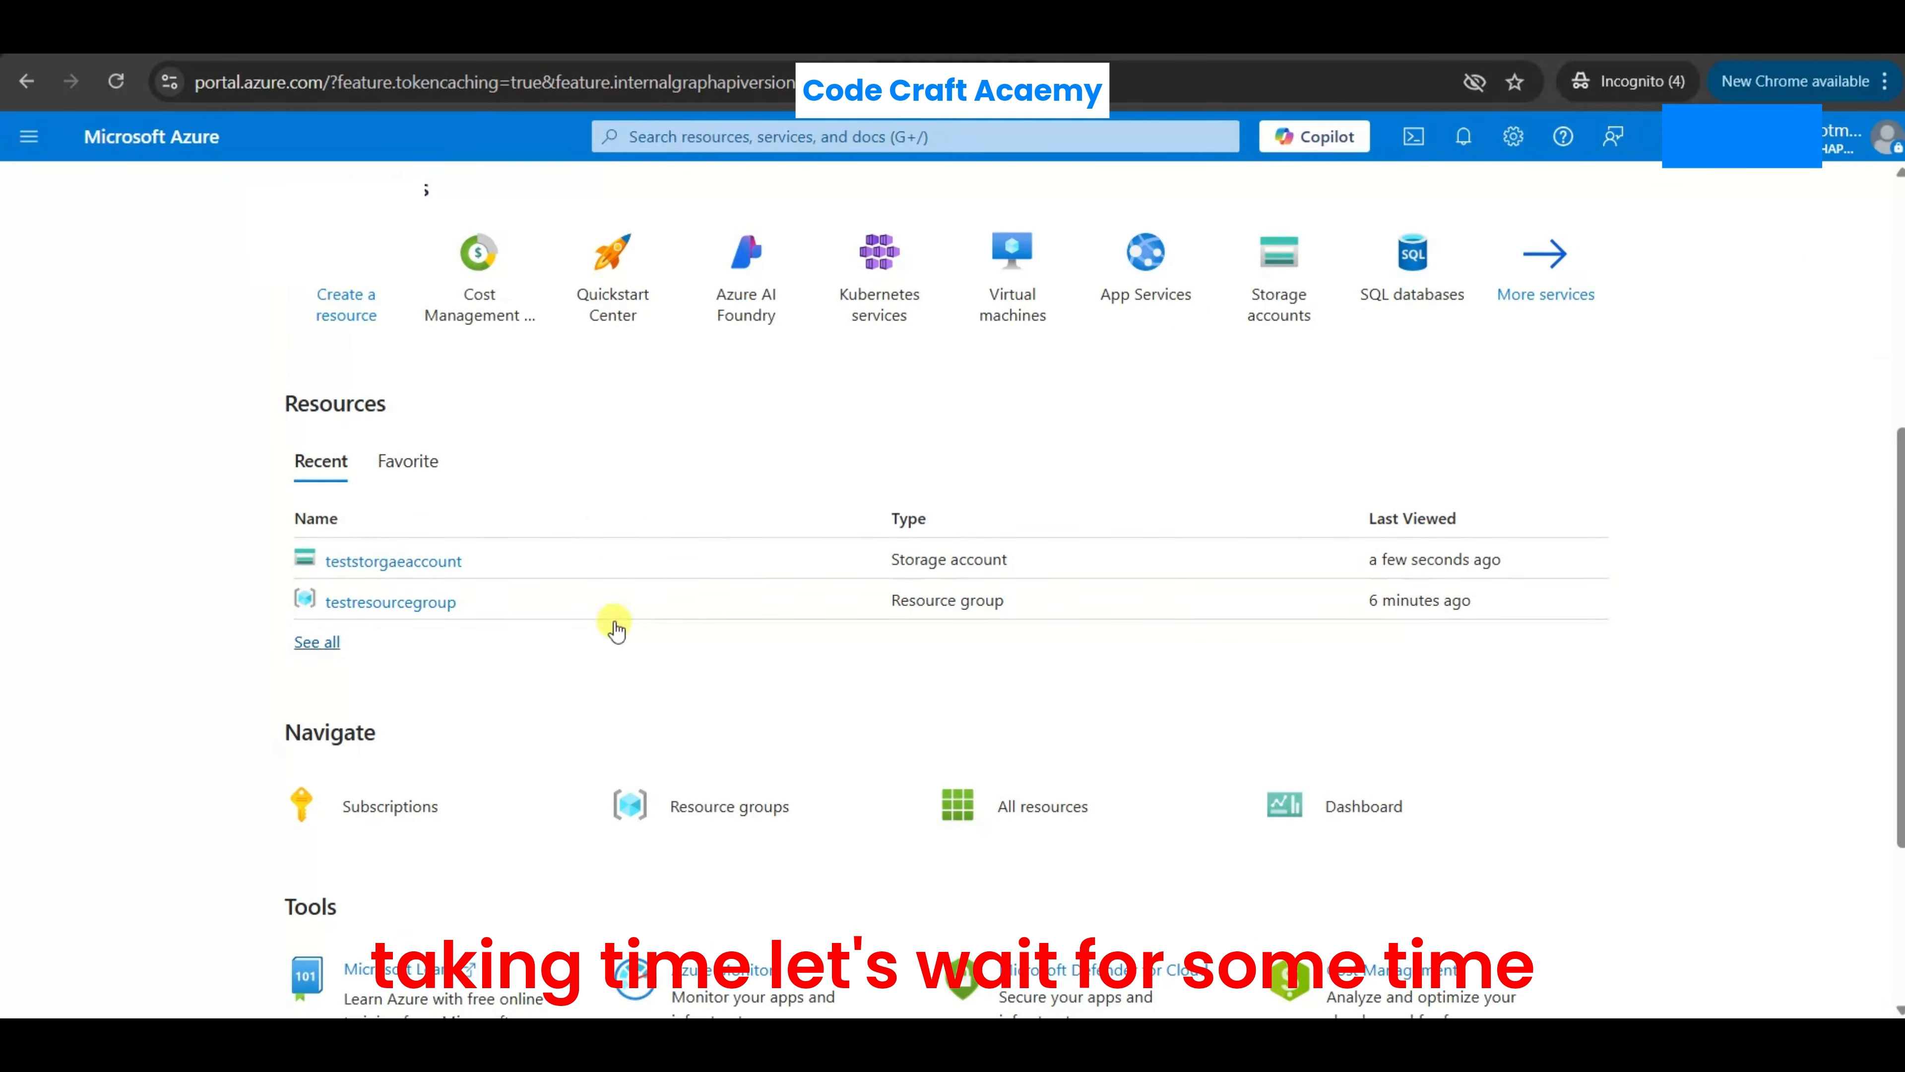
{"action": "scroll", "coordinate": [600, 586], "scroll_direction": "up", "scroll_amount": 5}
{"action": "left_click", "coordinate": [116, 81]}
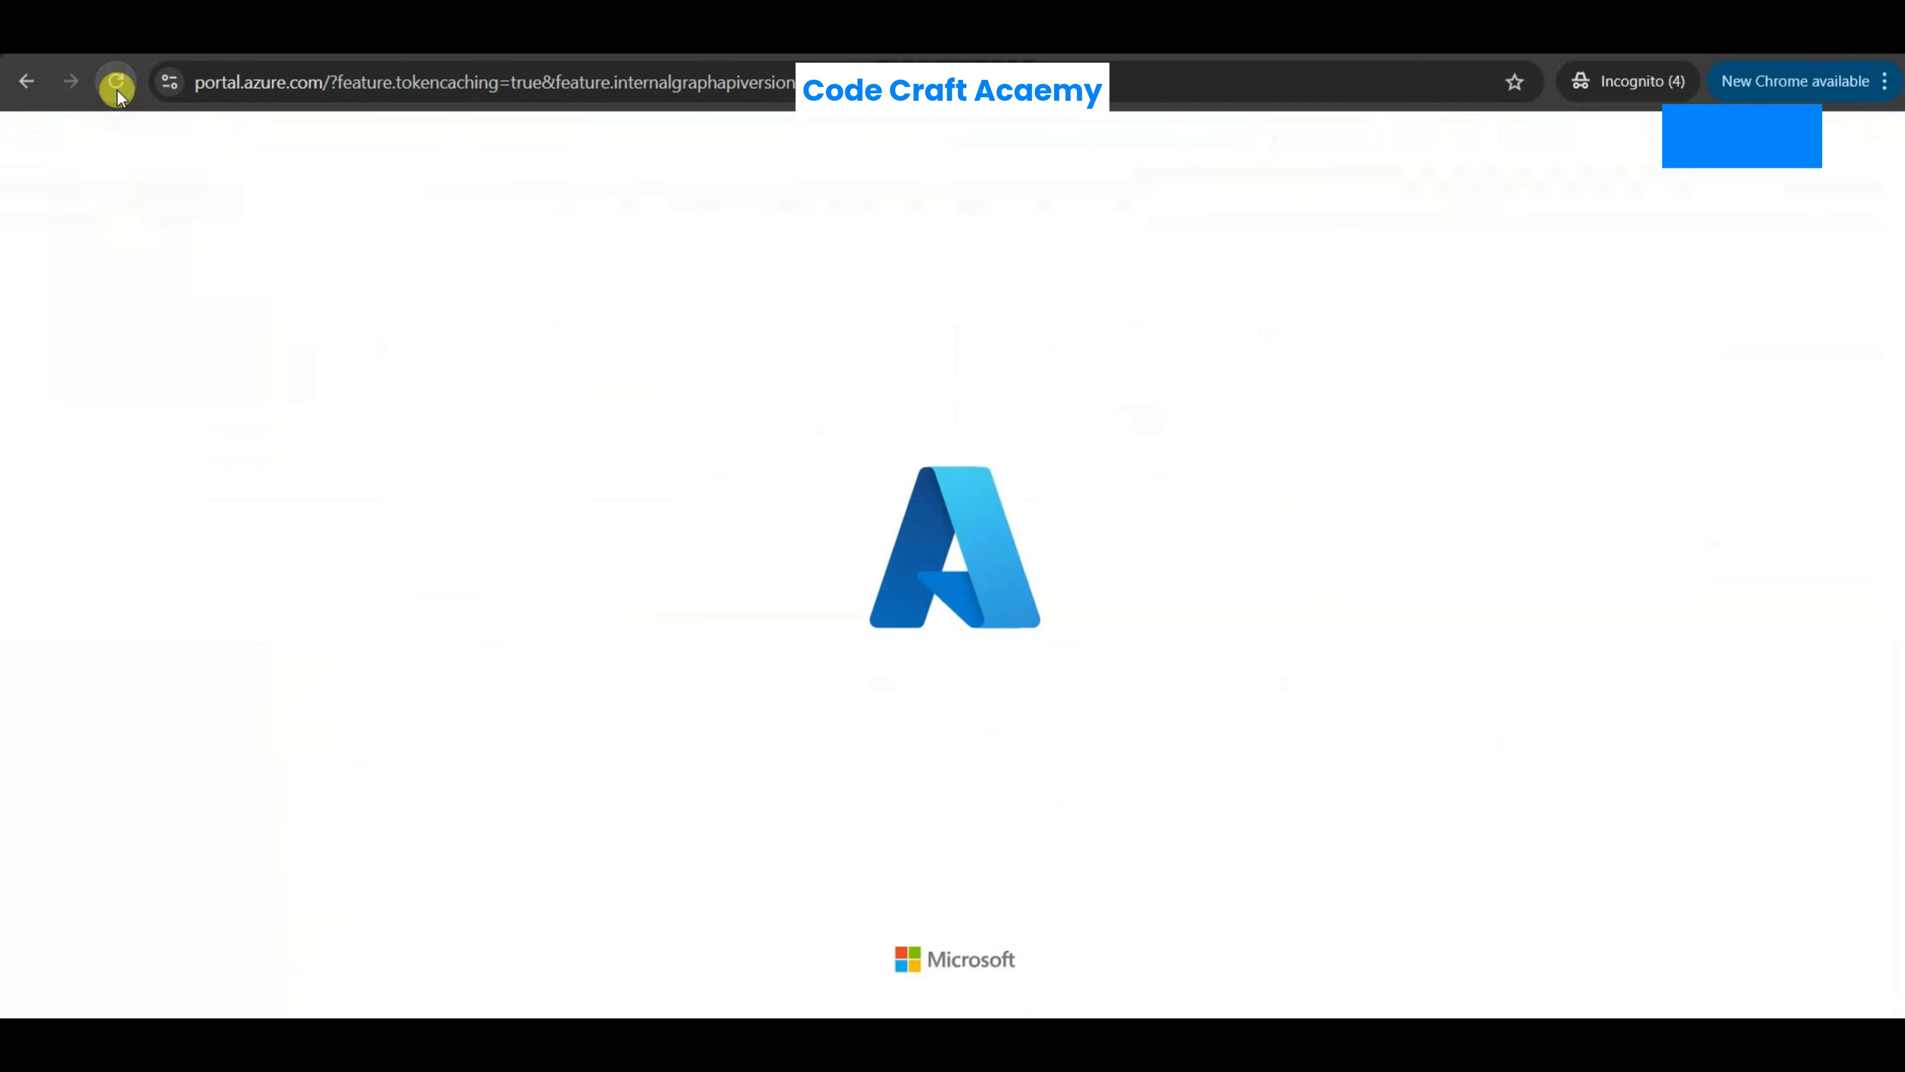
{"action": "scroll", "coordinate": [385, 486], "scroll_direction": "down", "scroll_amount": 5}
{"action": "scroll", "coordinate": [703, 645], "scroll_direction": "down", "scroll_amount": 4}
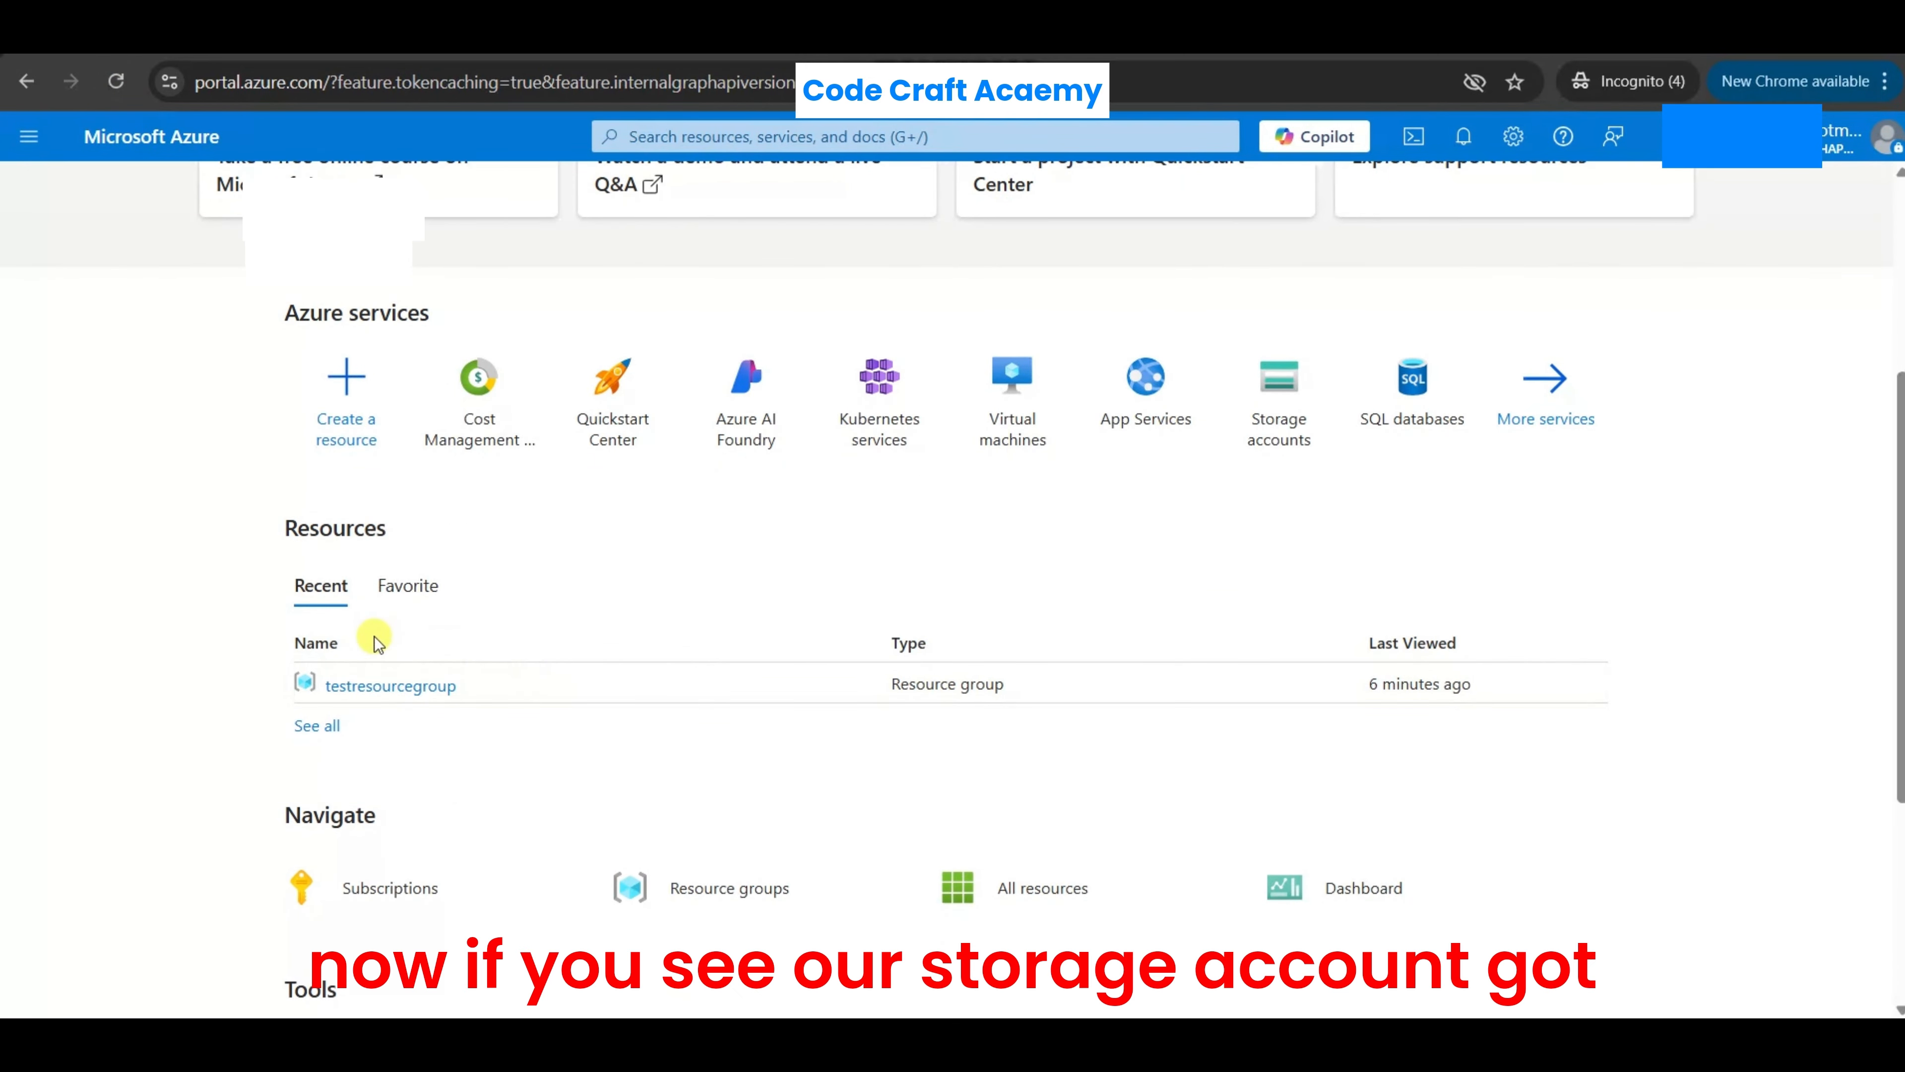
- Open testresourcegroup from the recent resources and delete the resource group, entering its name and confirming the deletion
{"action": "left_click", "coordinate": [383, 684]}
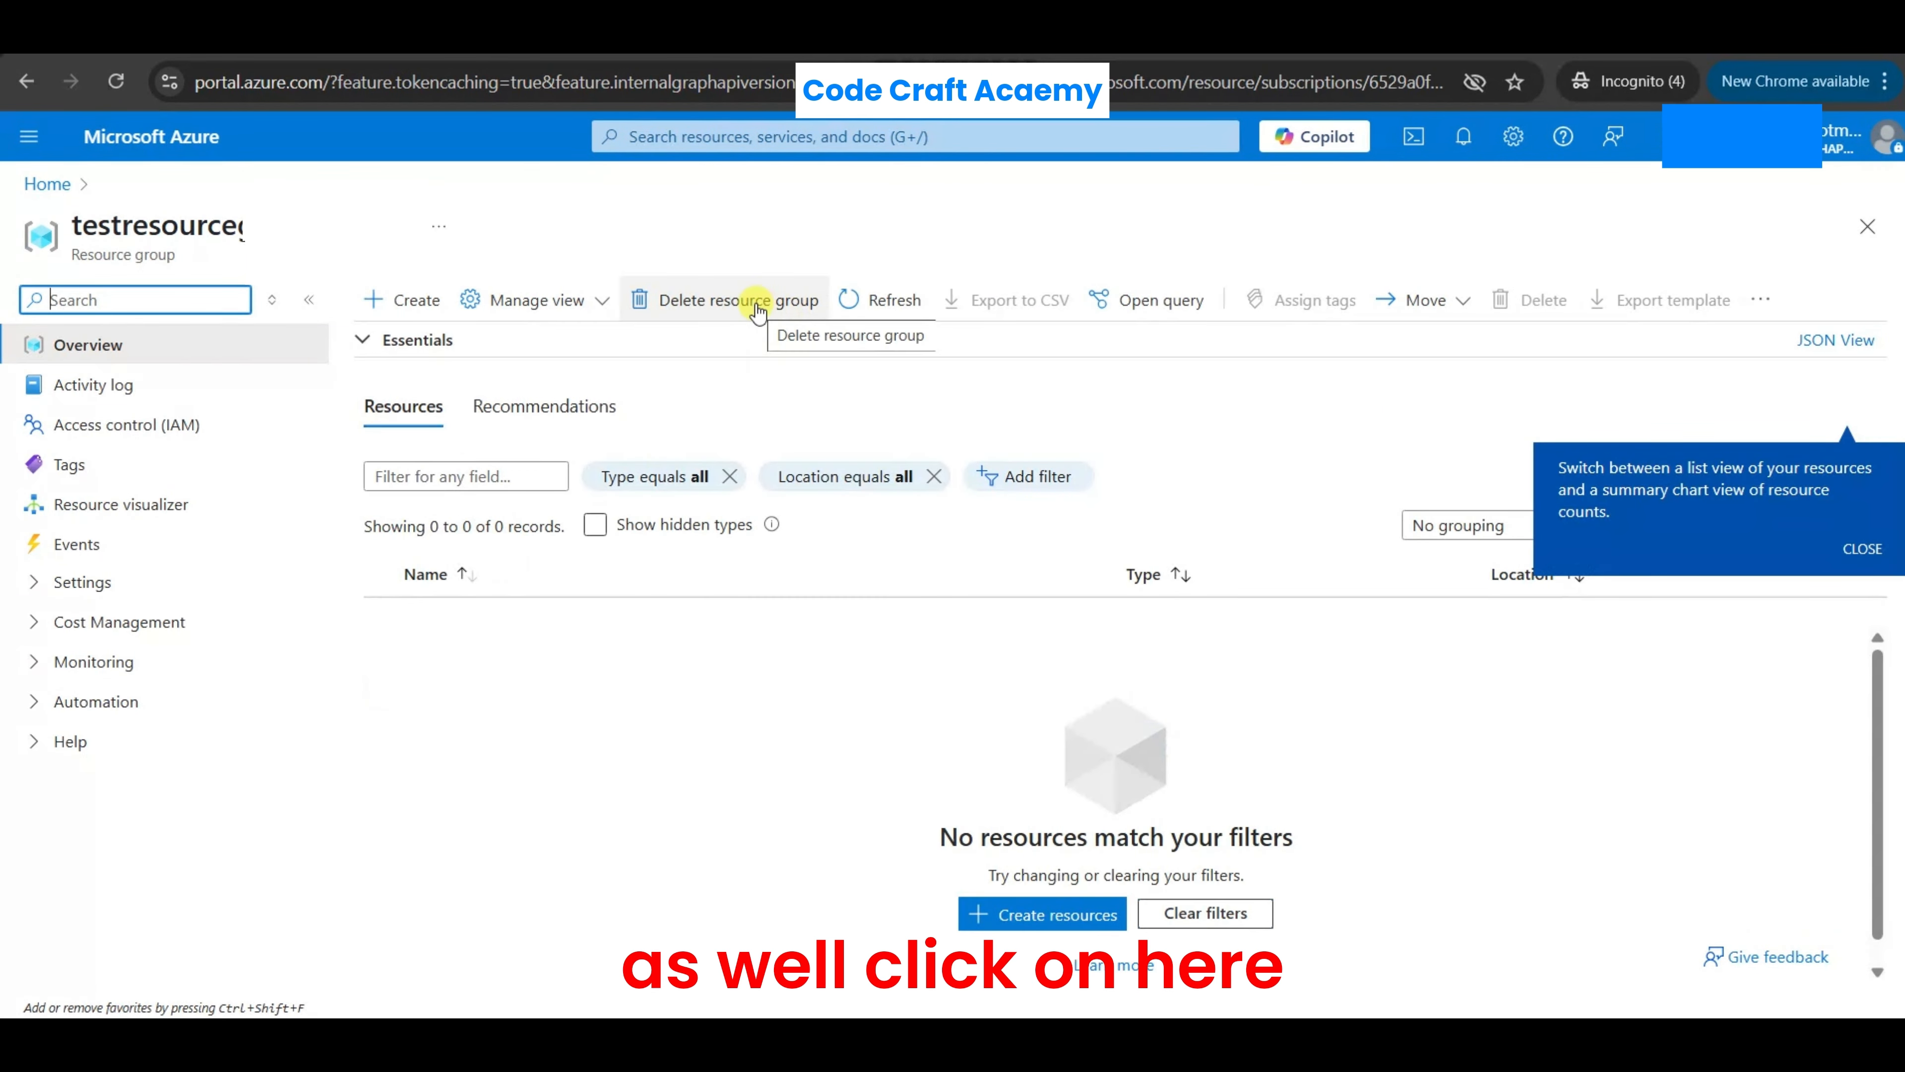
{"action": "left_click", "coordinate": [758, 305]}
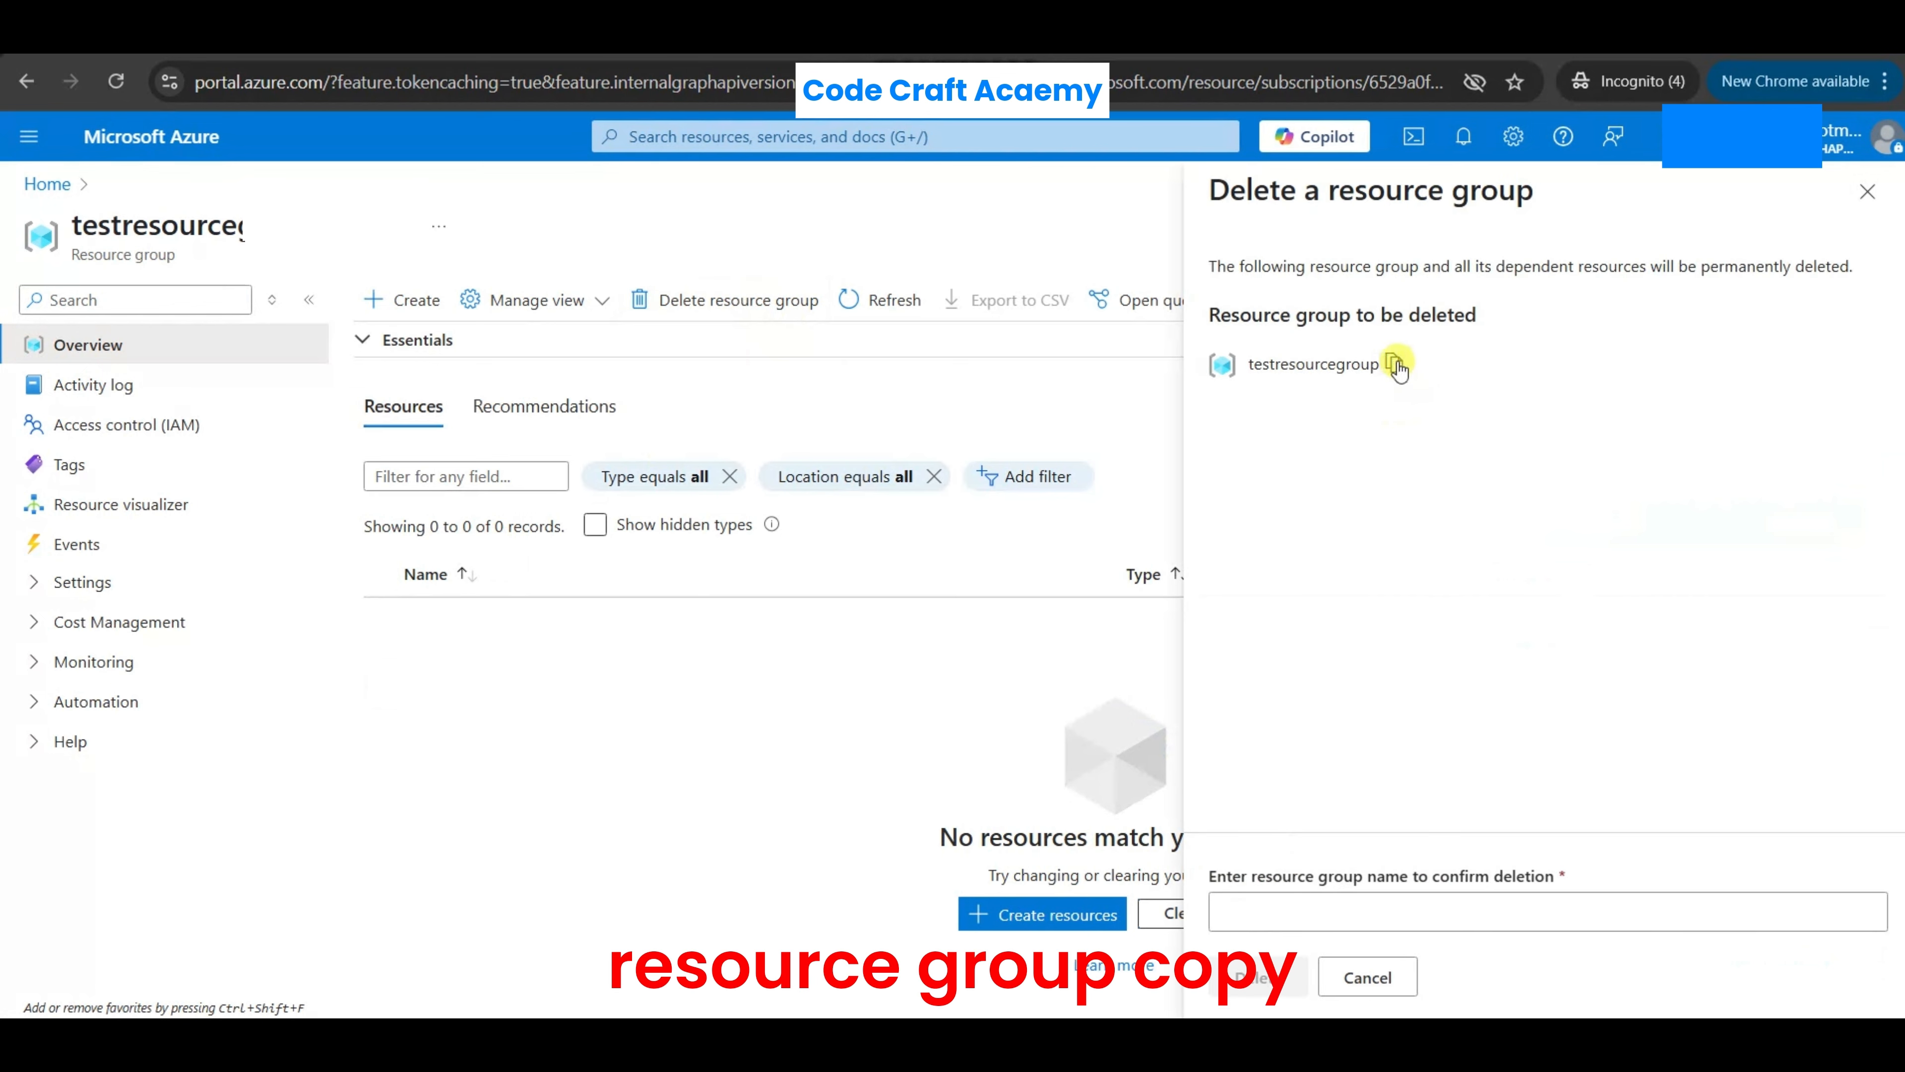
{"action": "left_click", "coordinate": [1394, 363]}
{"action": "left_click", "coordinate": [1278, 903]}
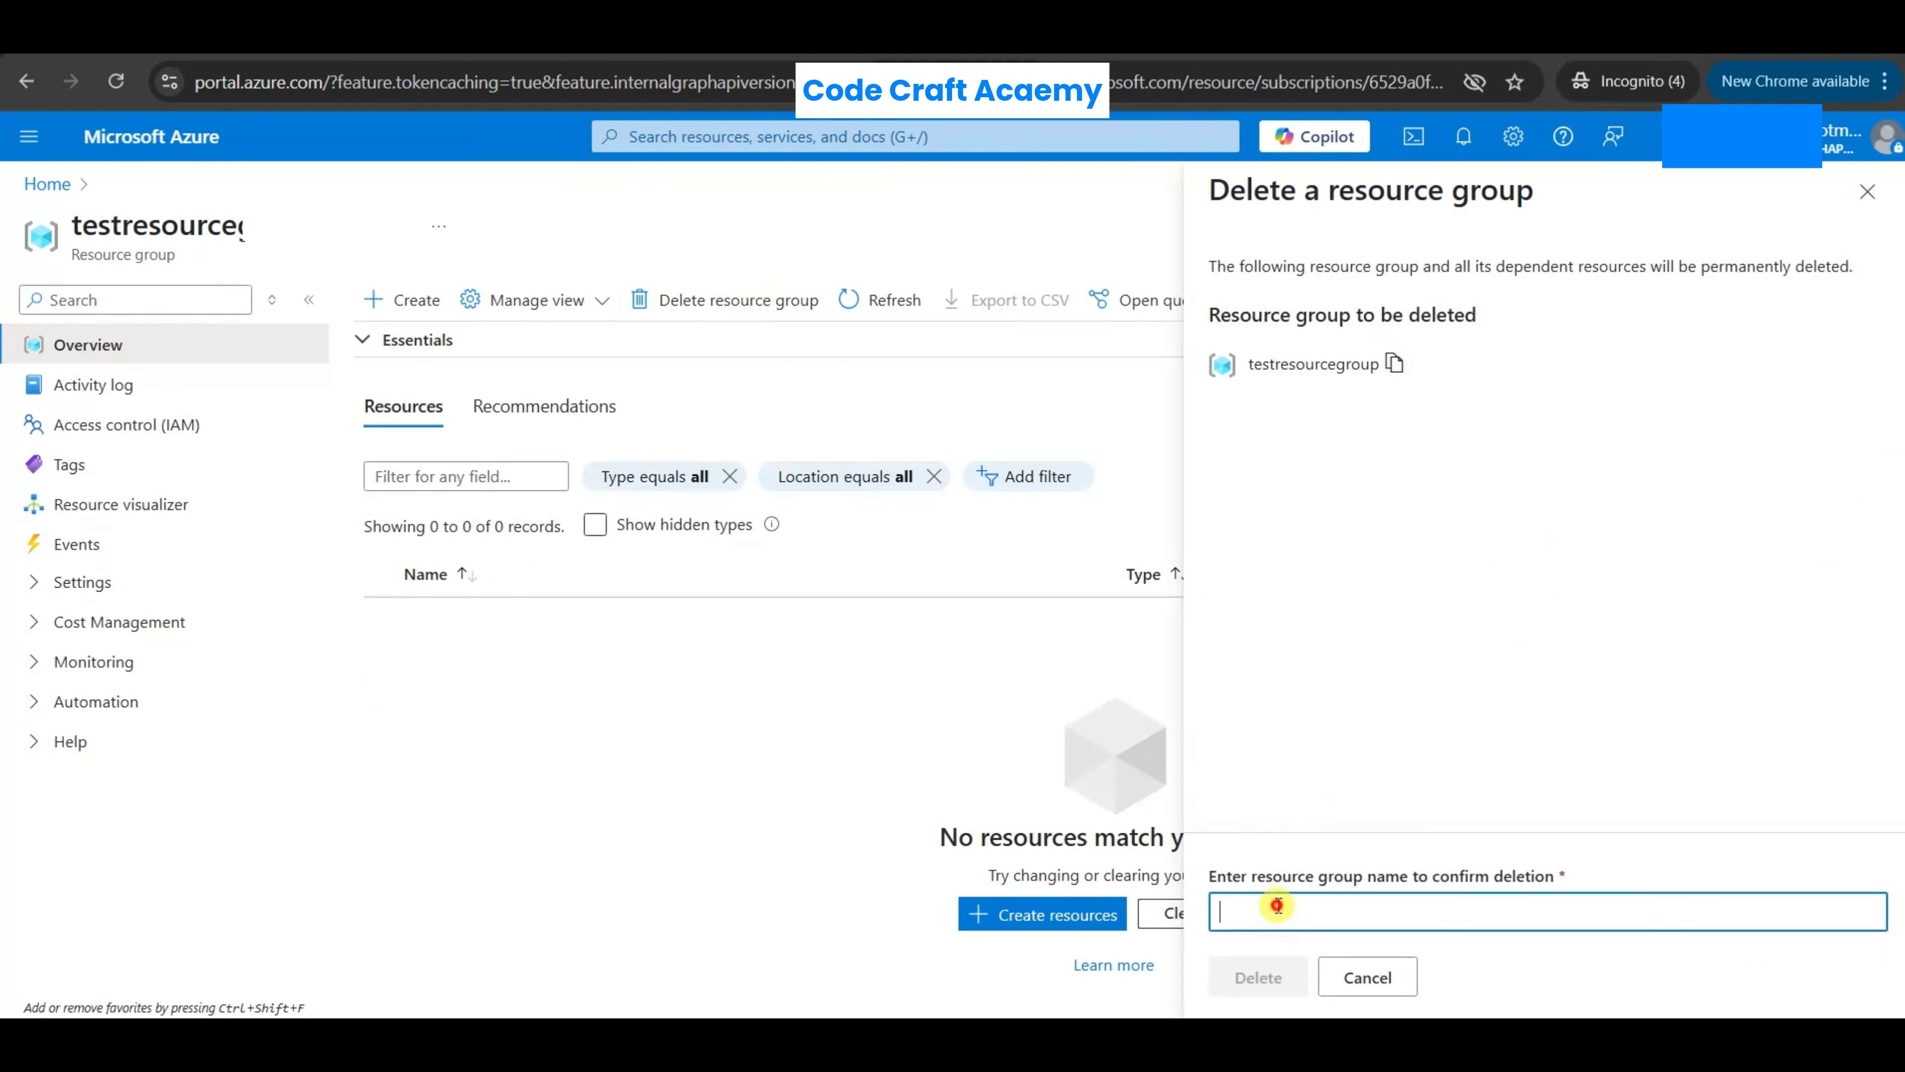
{"action": "key", "text": "ctrl+v"}
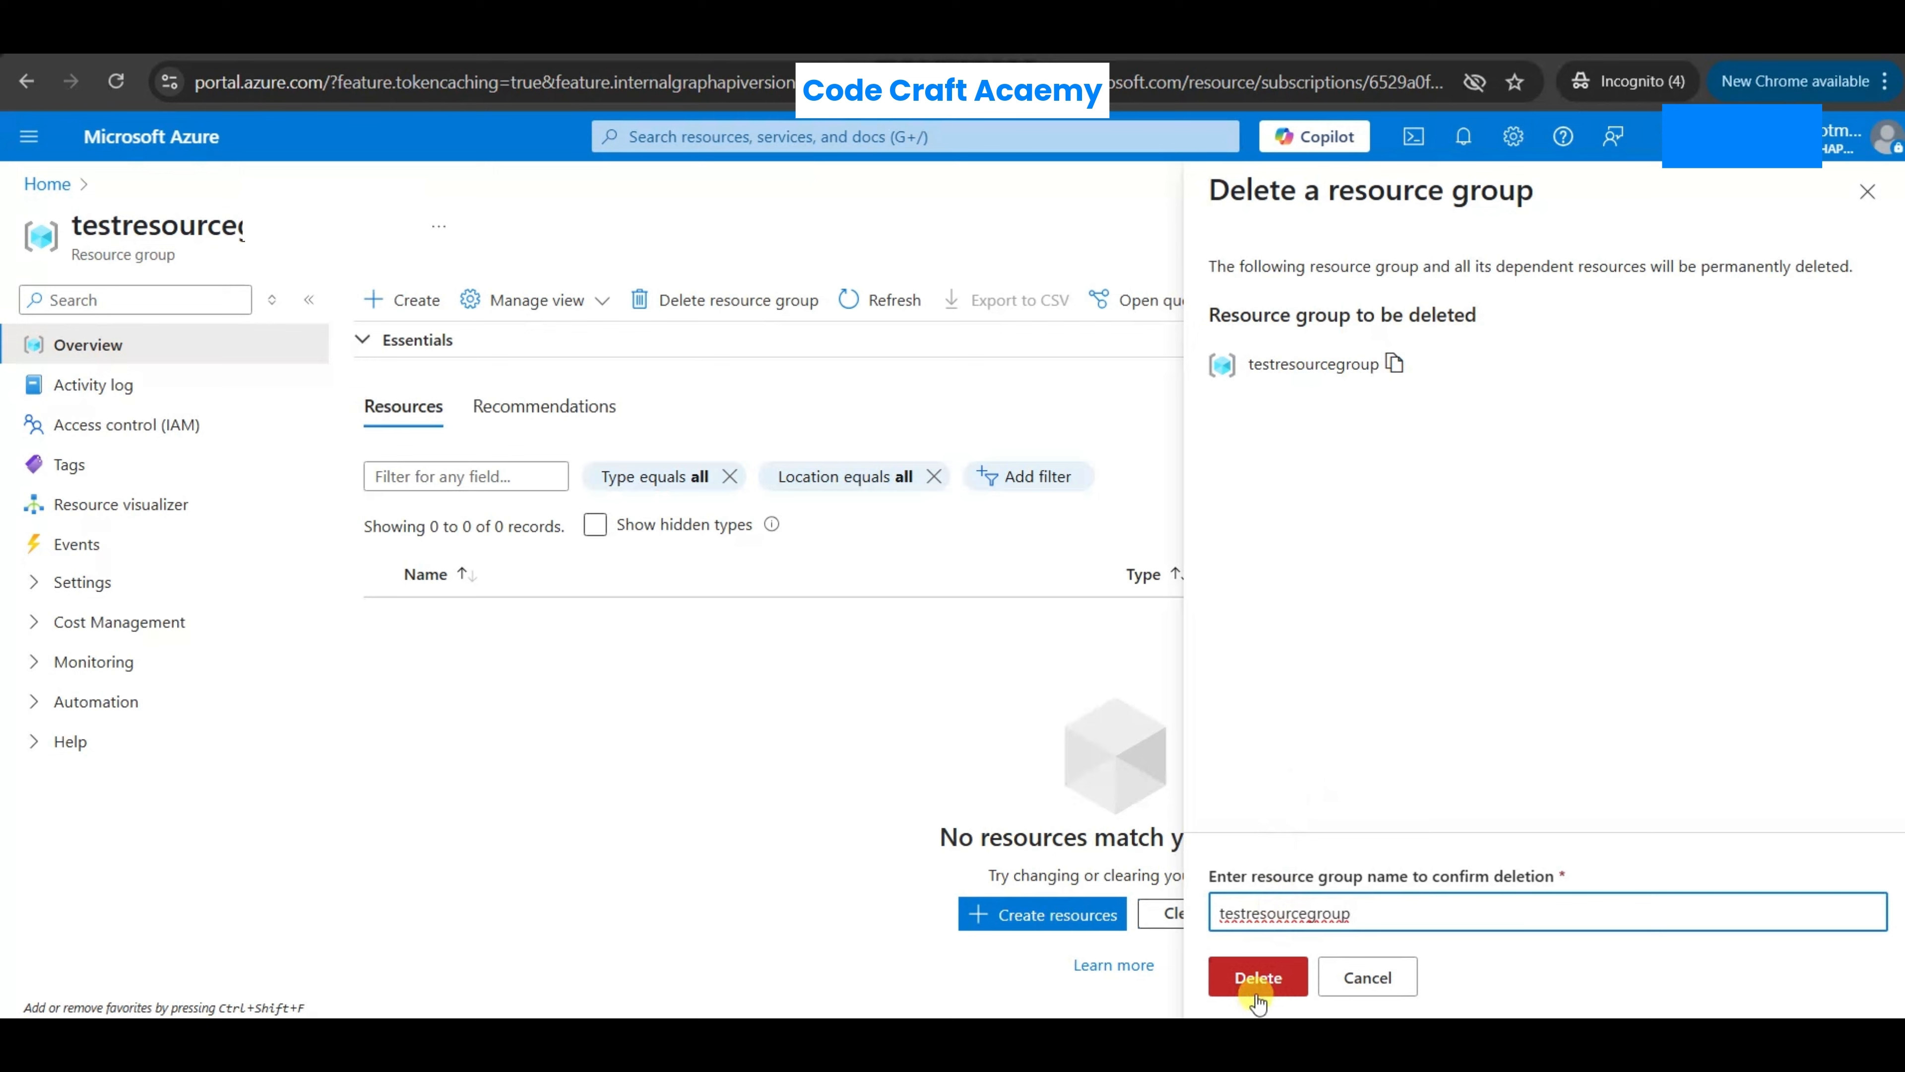
{"action": "left_click", "coordinate": [1259, 979]}
{"action": "left_click", "coordinate": [1537, 703]}
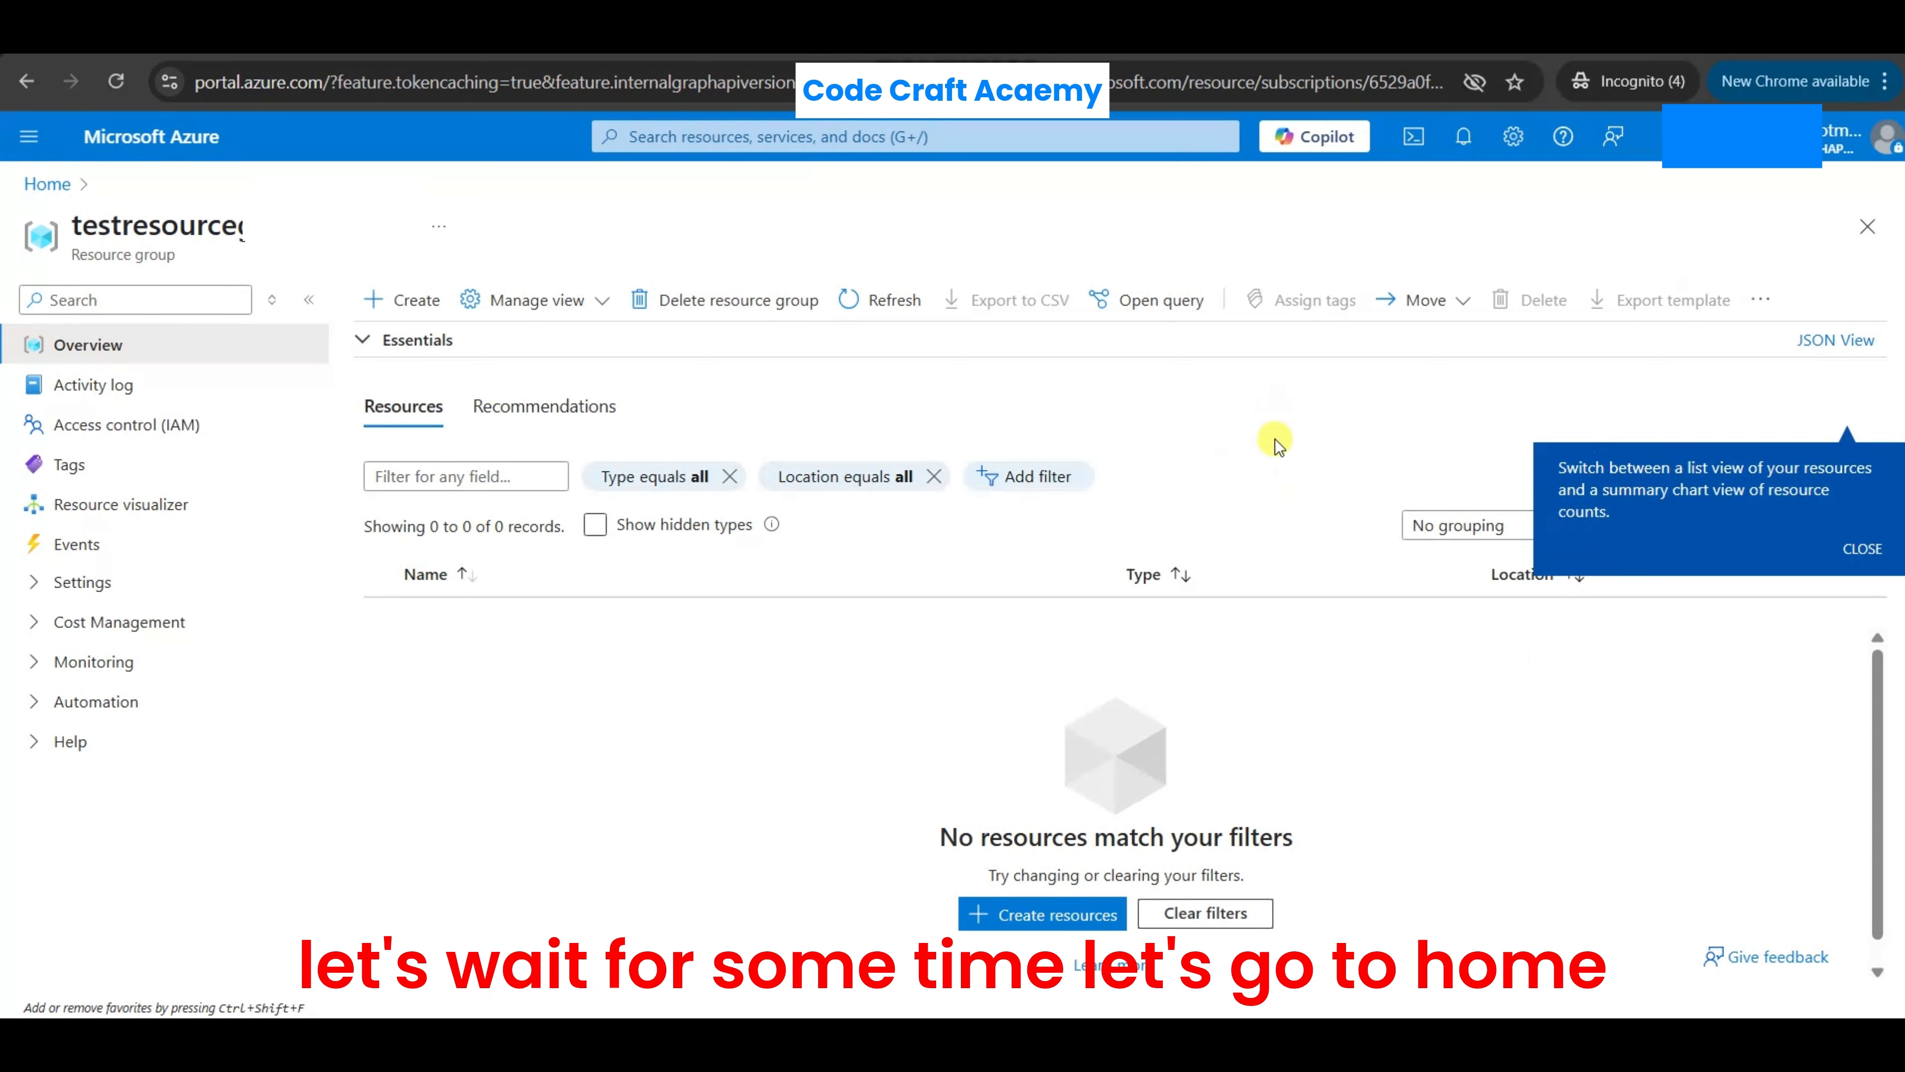
- Return to the portal home page and reload it repeatedly to check whether testresourcegroup is still among the recent resources
{"action": "left_click", "coordinate": [47, 186]}
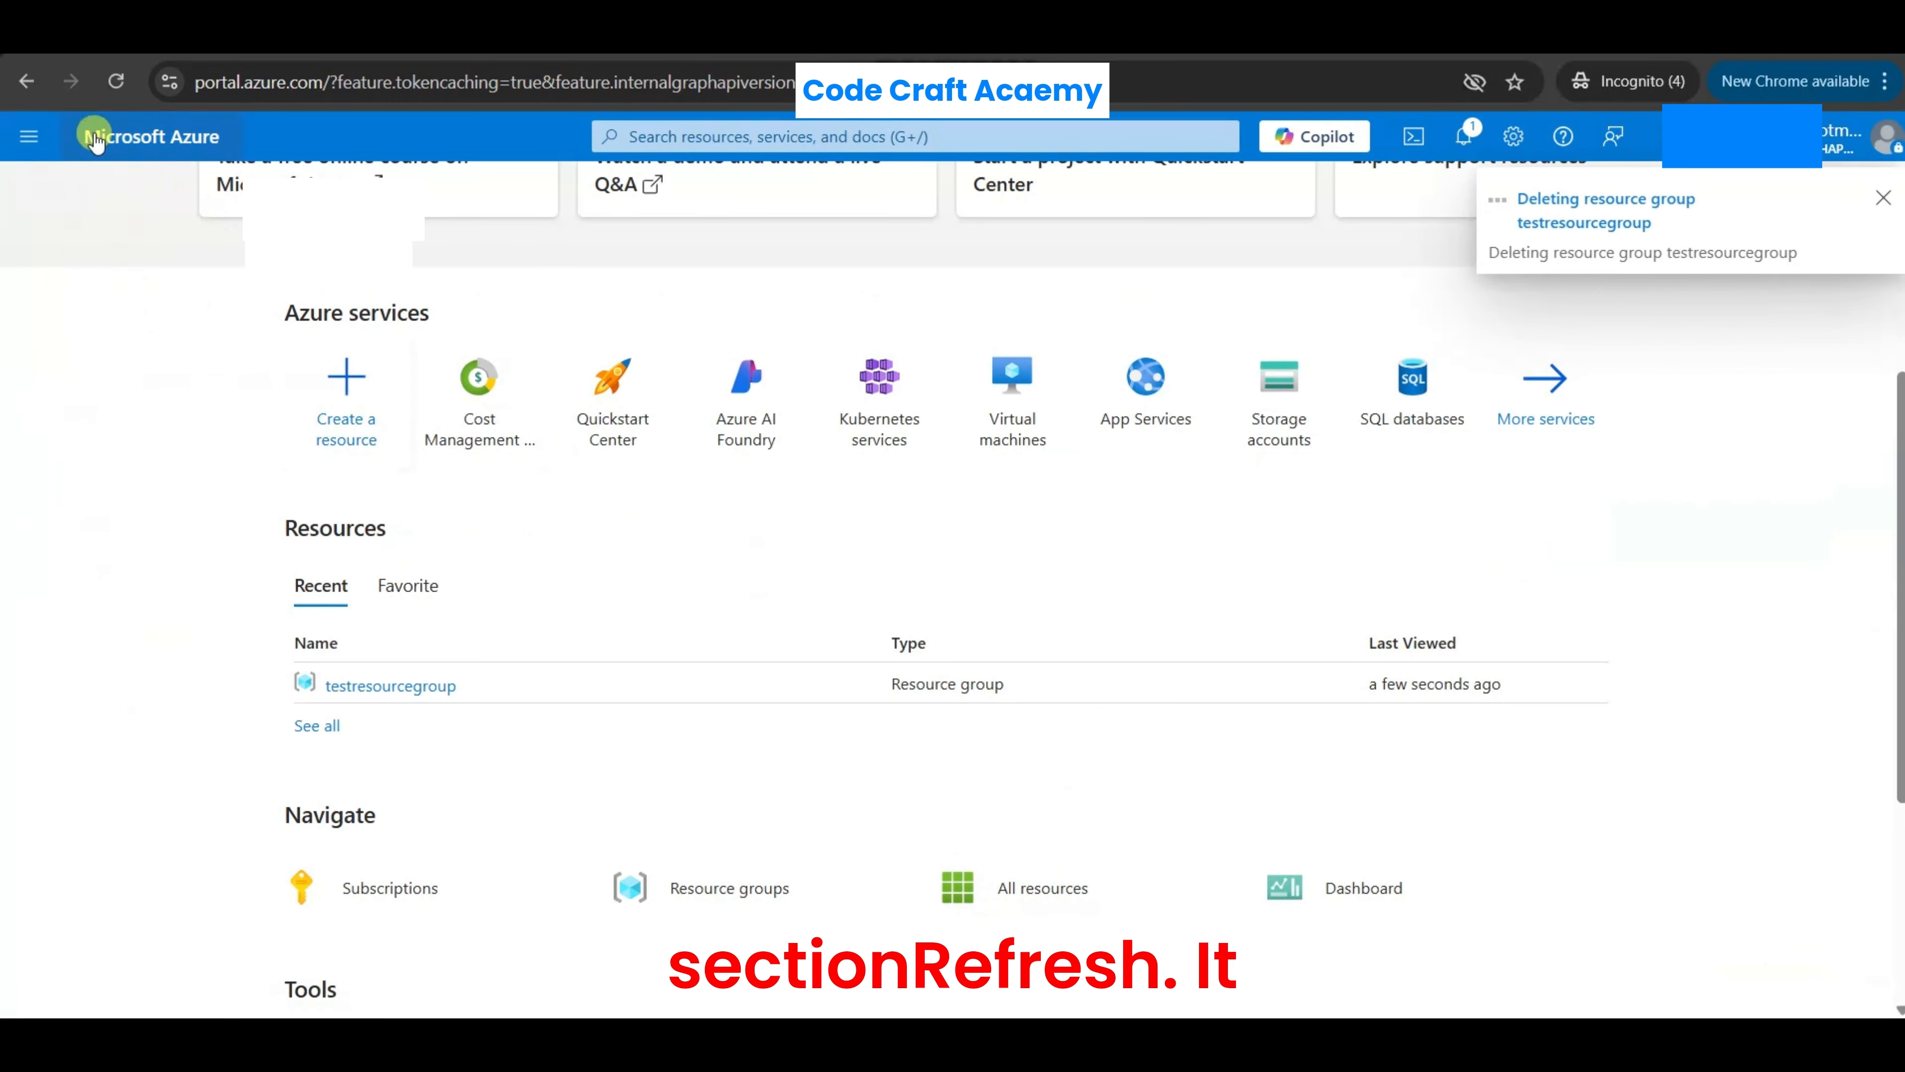
{"action": "left_click", "coordinate": [113, 79]}
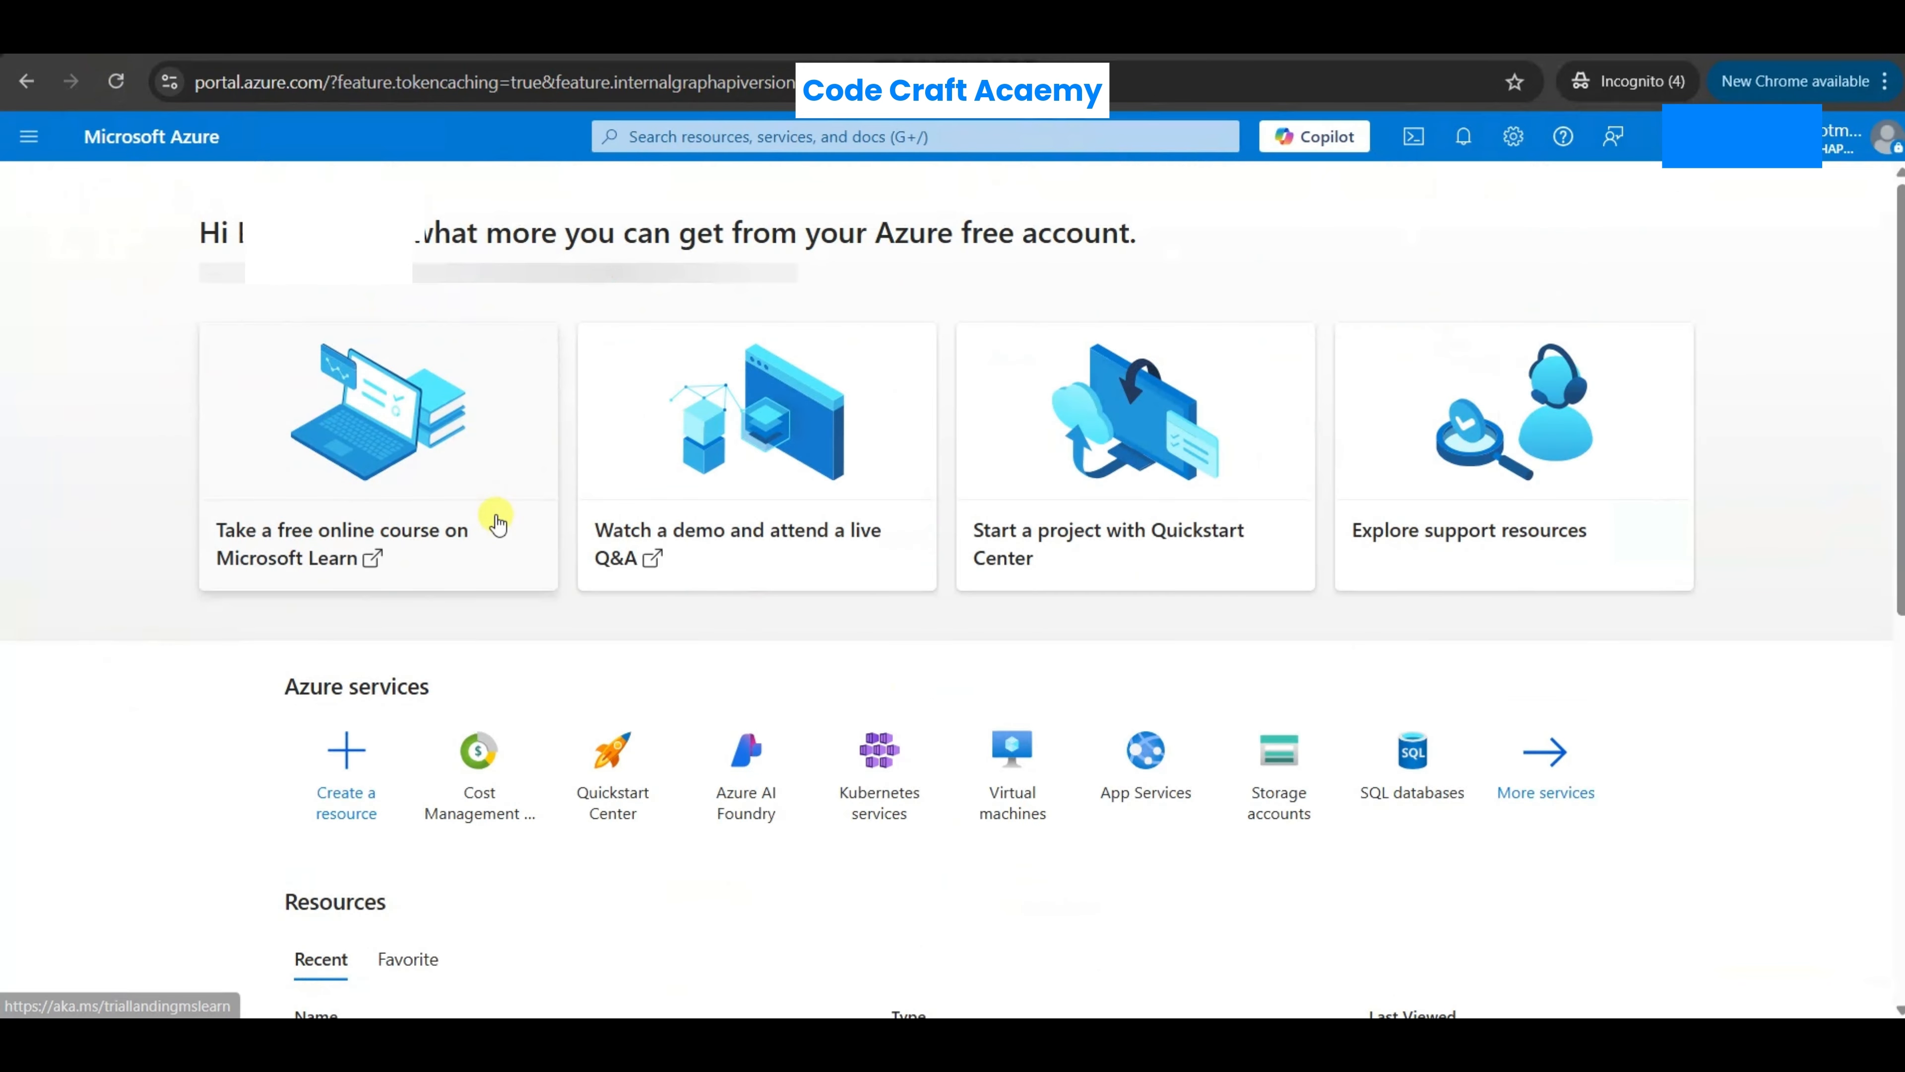
{"action": "scroll", "coordinate": [605, 721], "scroll_direction": "down", "scroll_amount": 5}
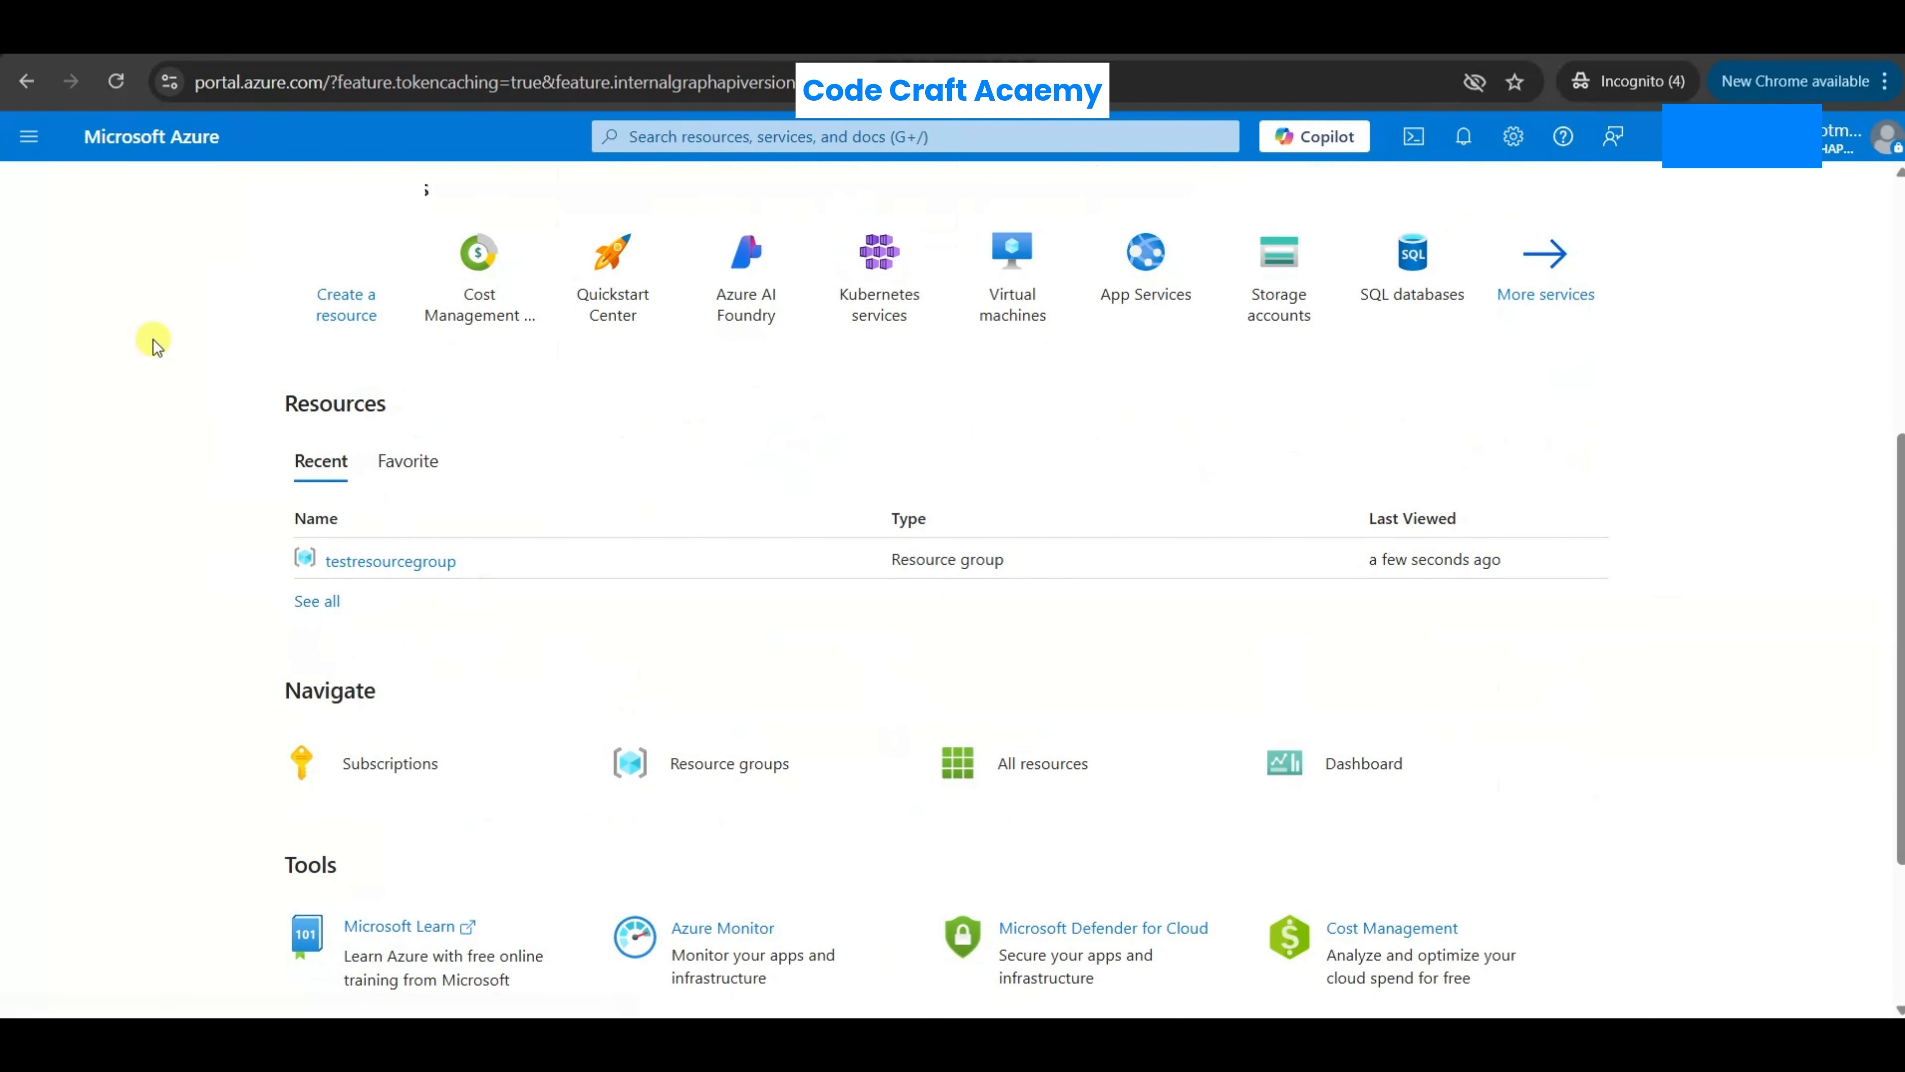
{"action": "left_click", "coordinate": [116, 80]}
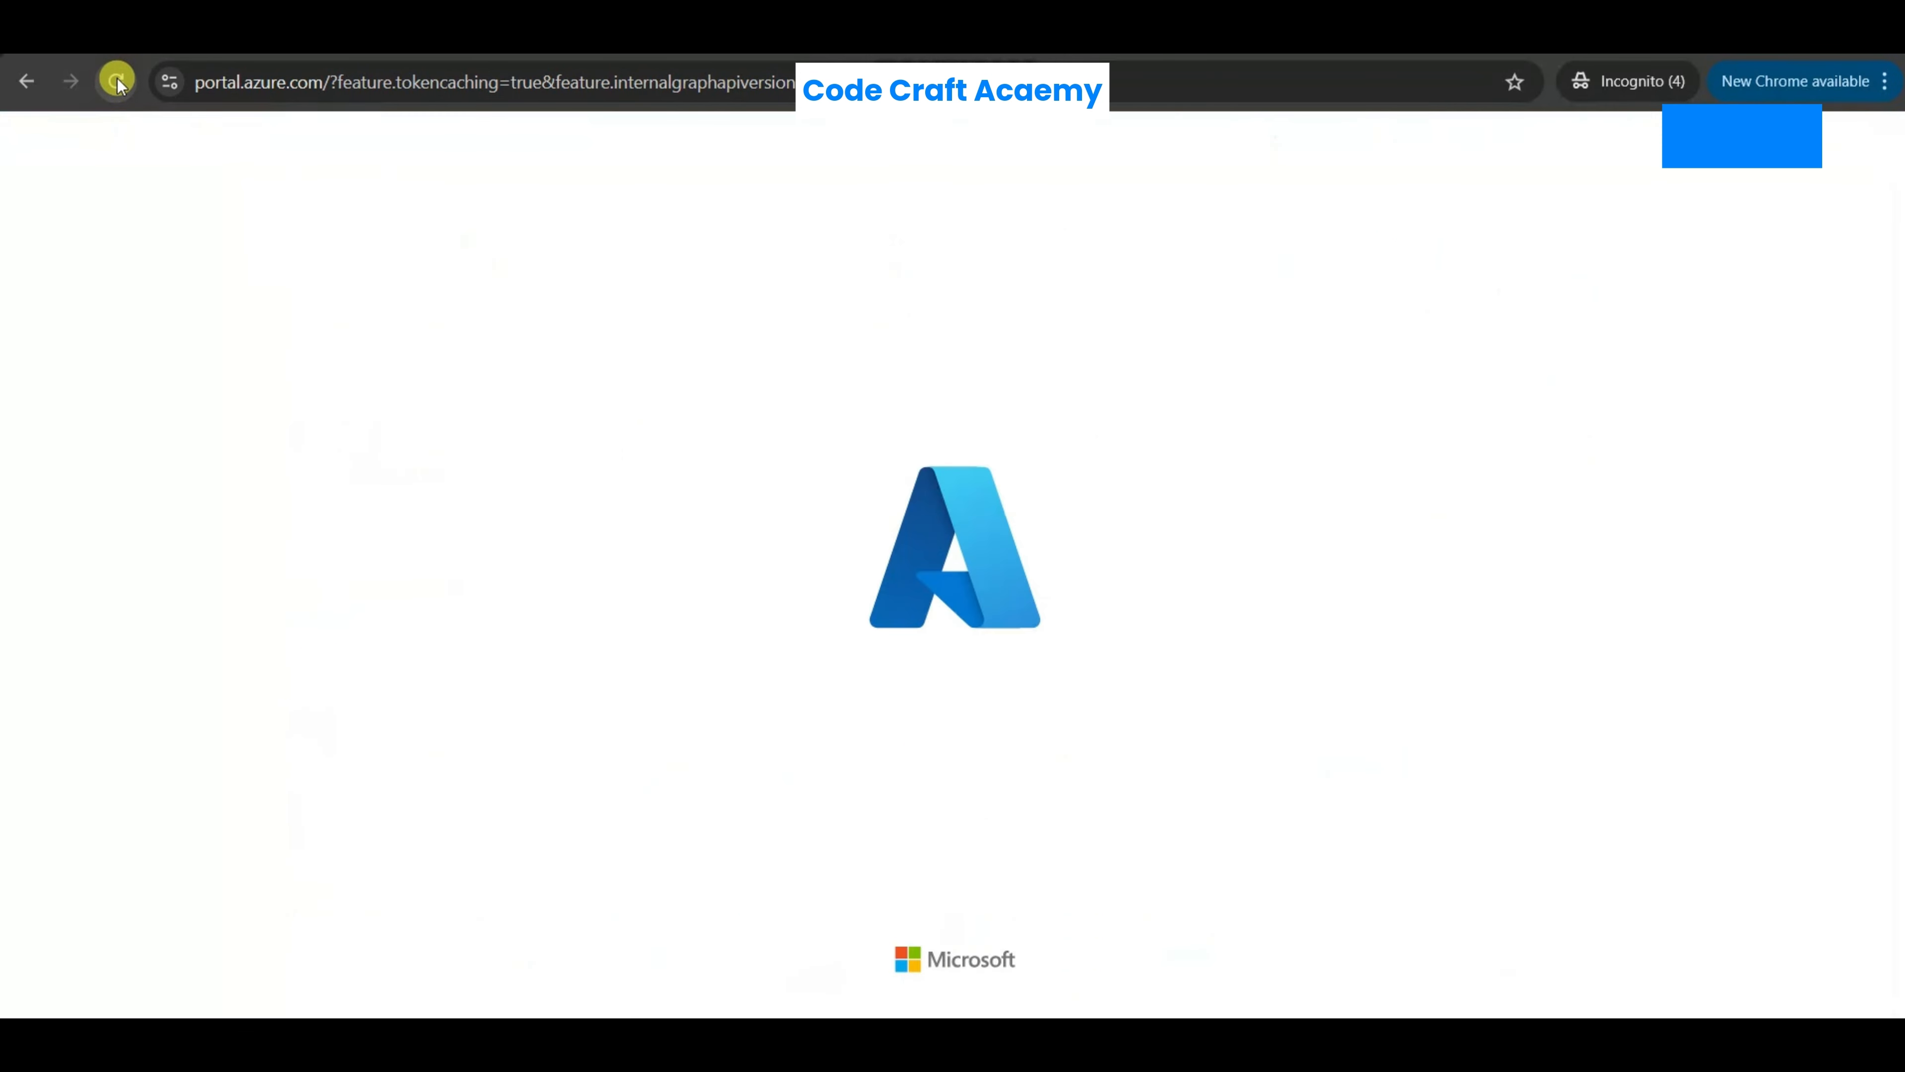
{"action": "scroll", "coordinate": [731, 612], "scroll_direction": "down", "scroll_amount": 5}
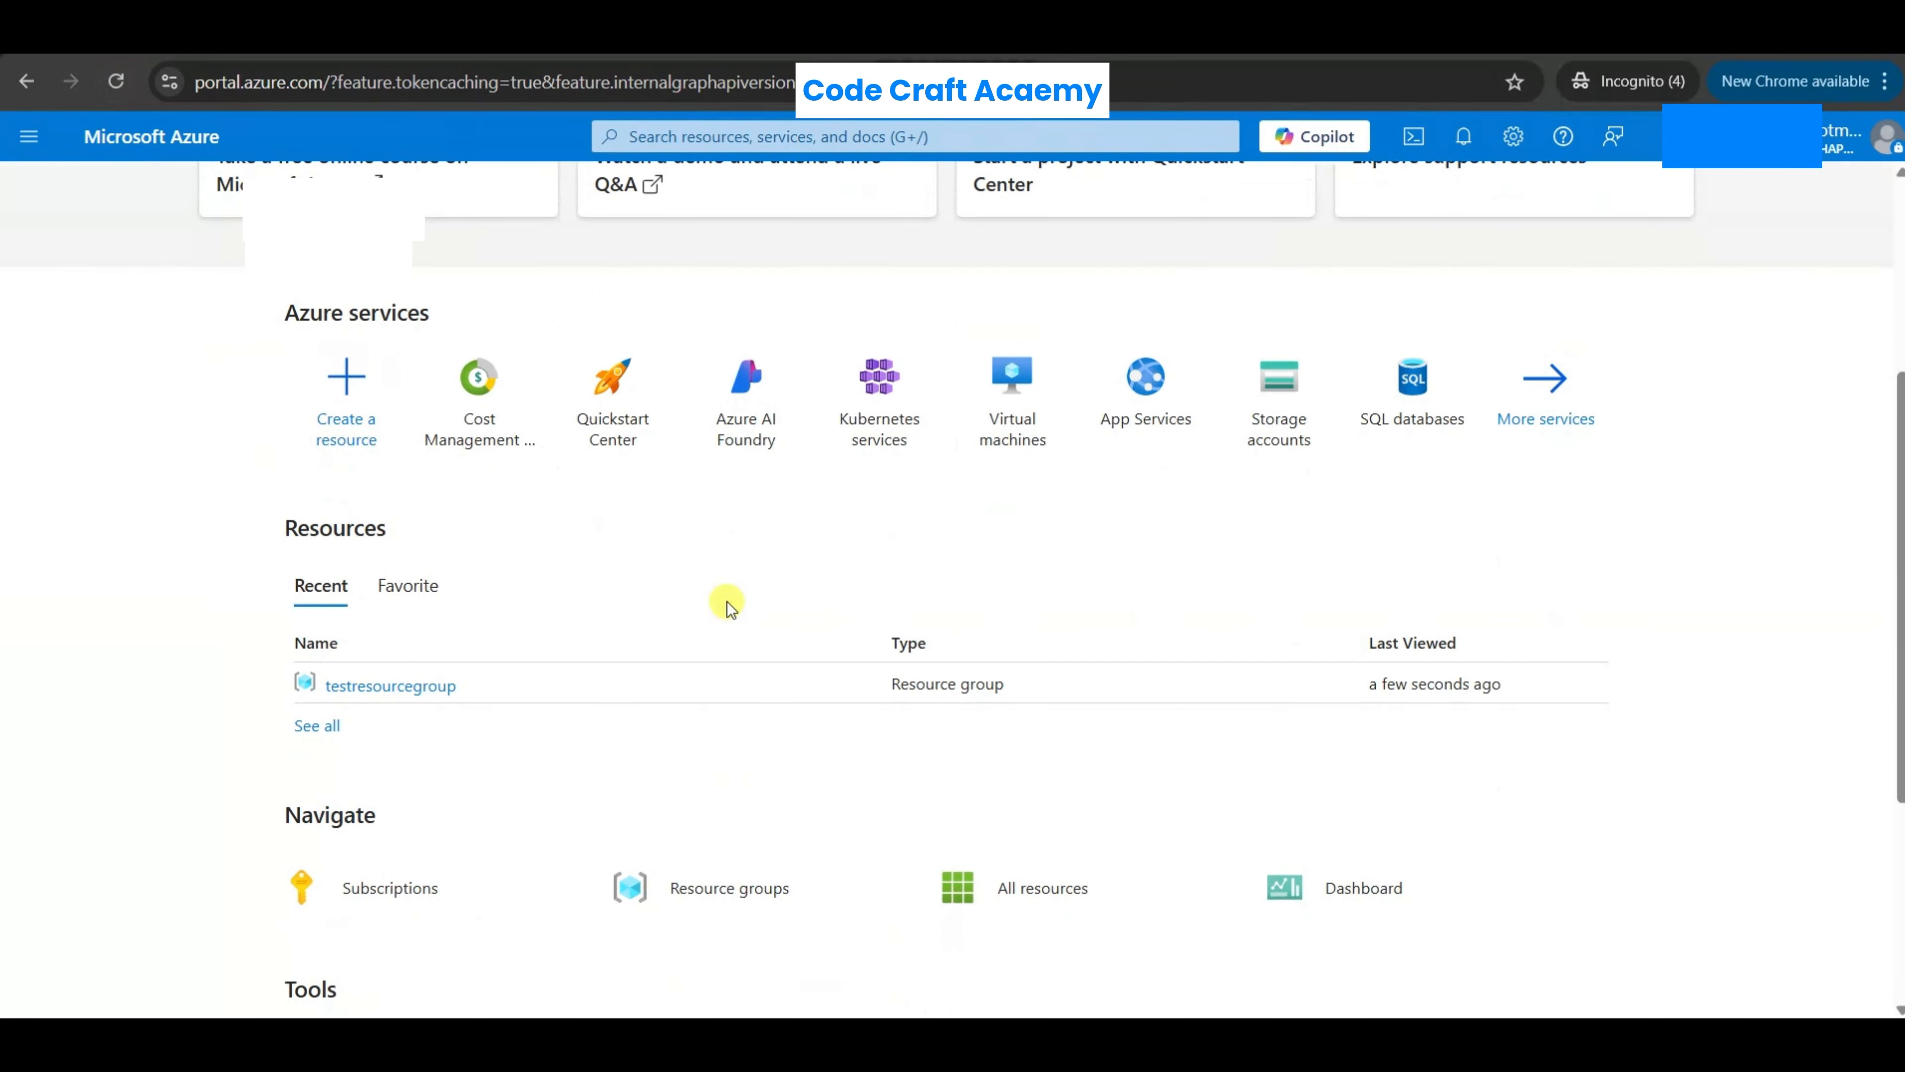
{"action": "left_click", "coordinate": [118, 82]}
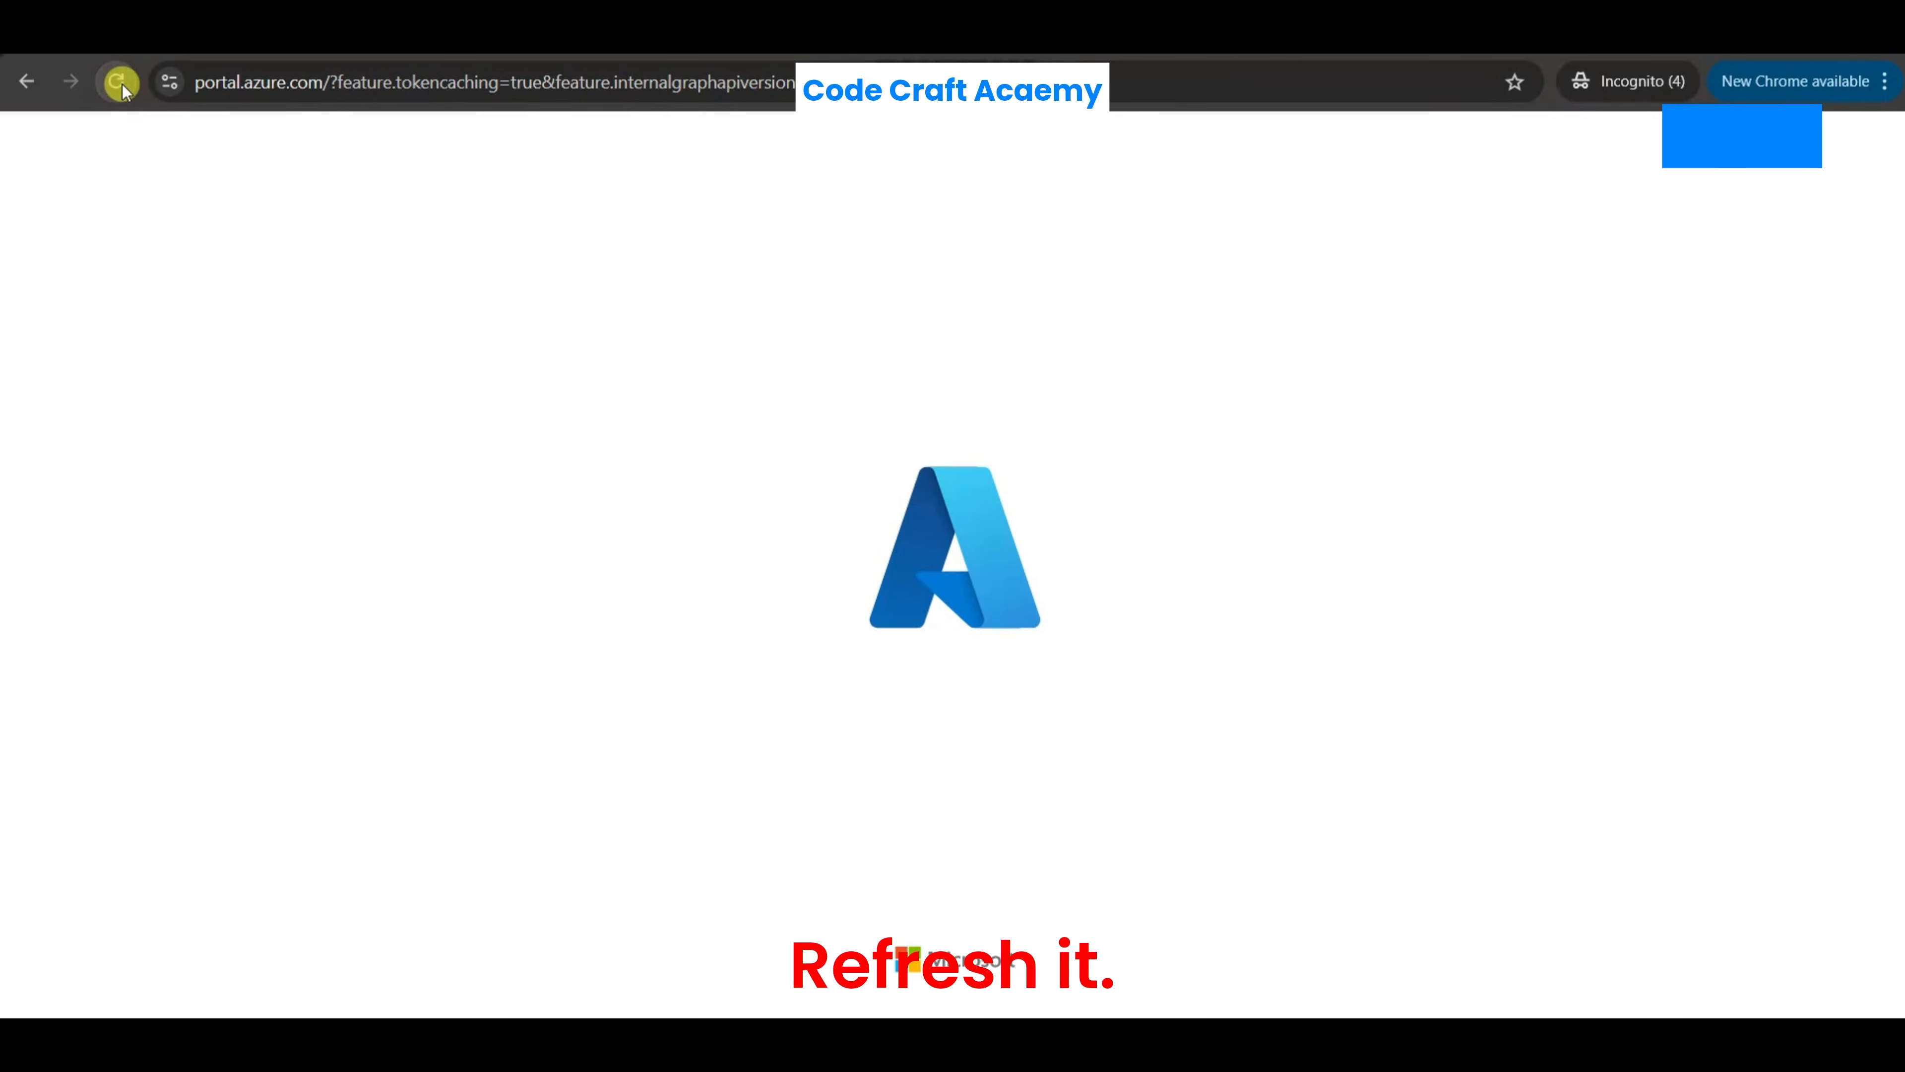
{"action": "scroll", "coordinate": [732, 539], "scroll_direction": "down", "scroll_amount": 5}
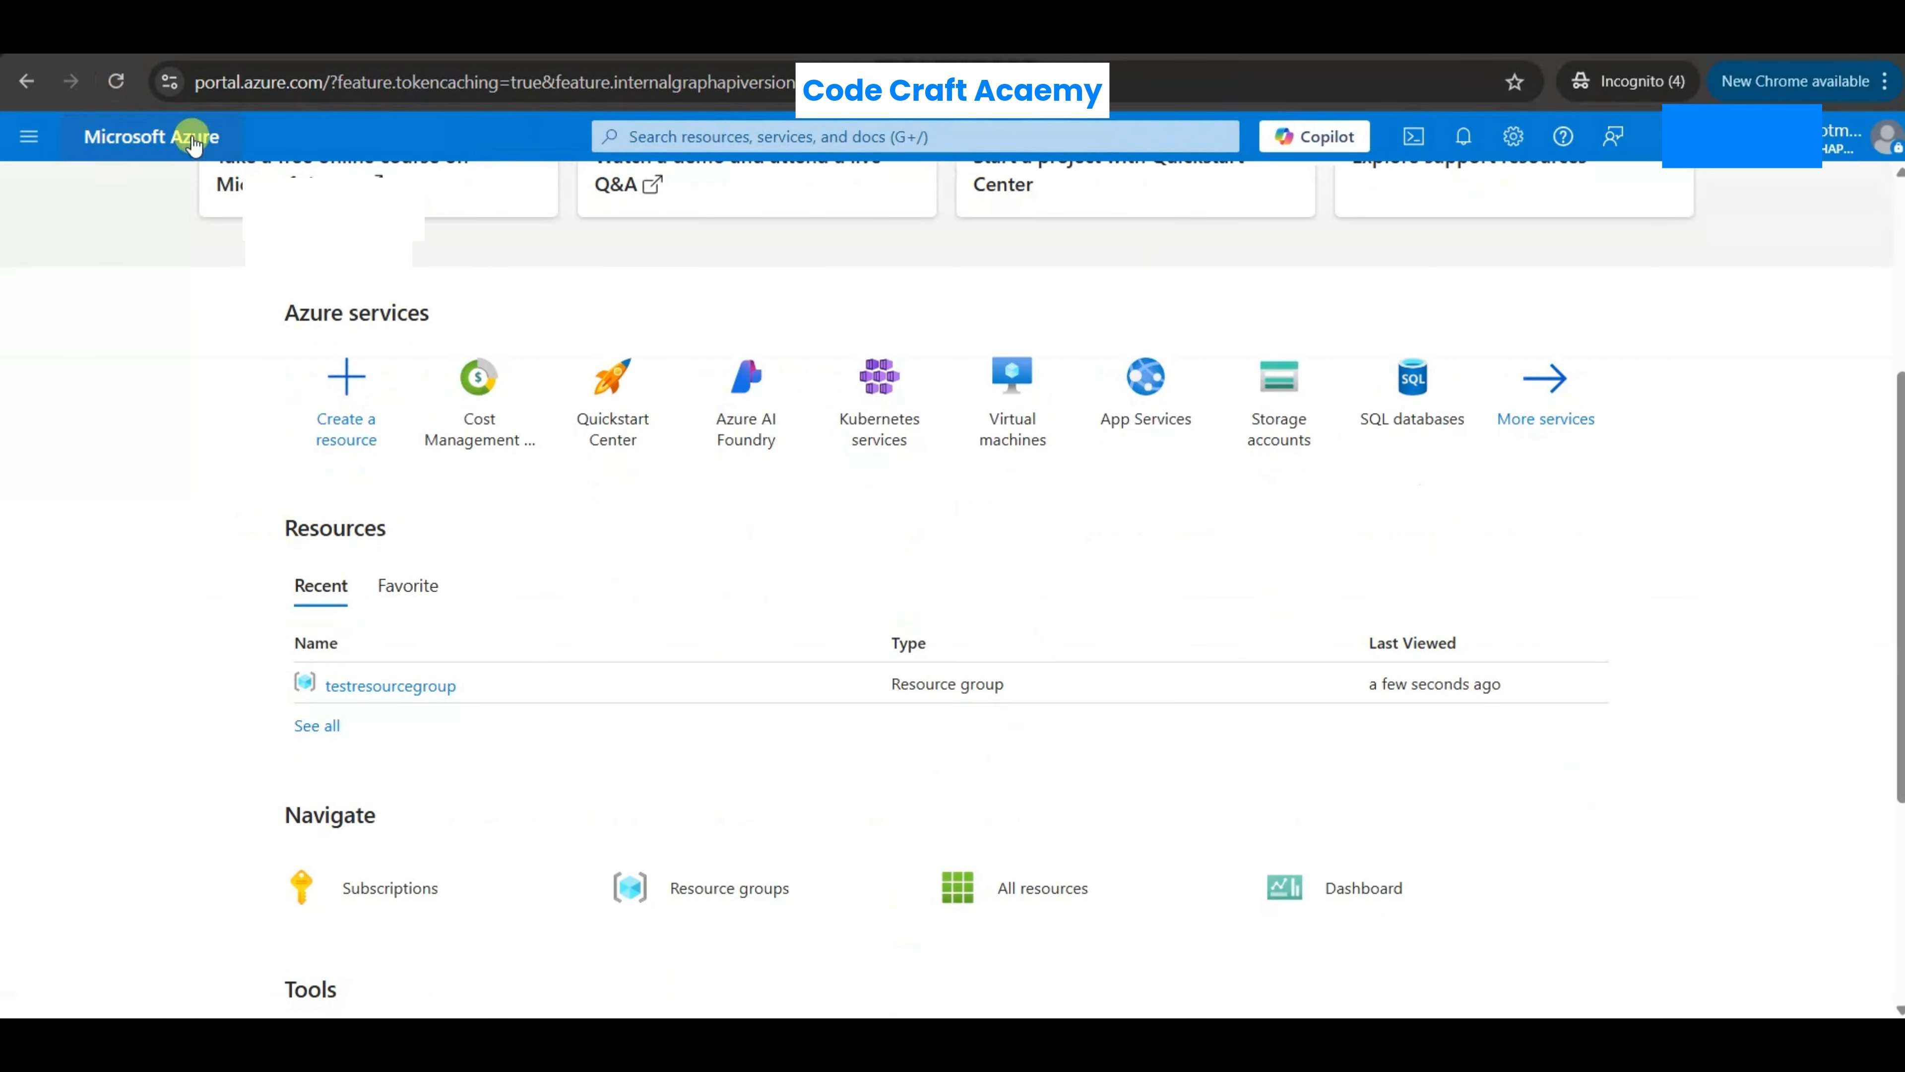
{"action": "left_click", "coordinate": [118, 82]}
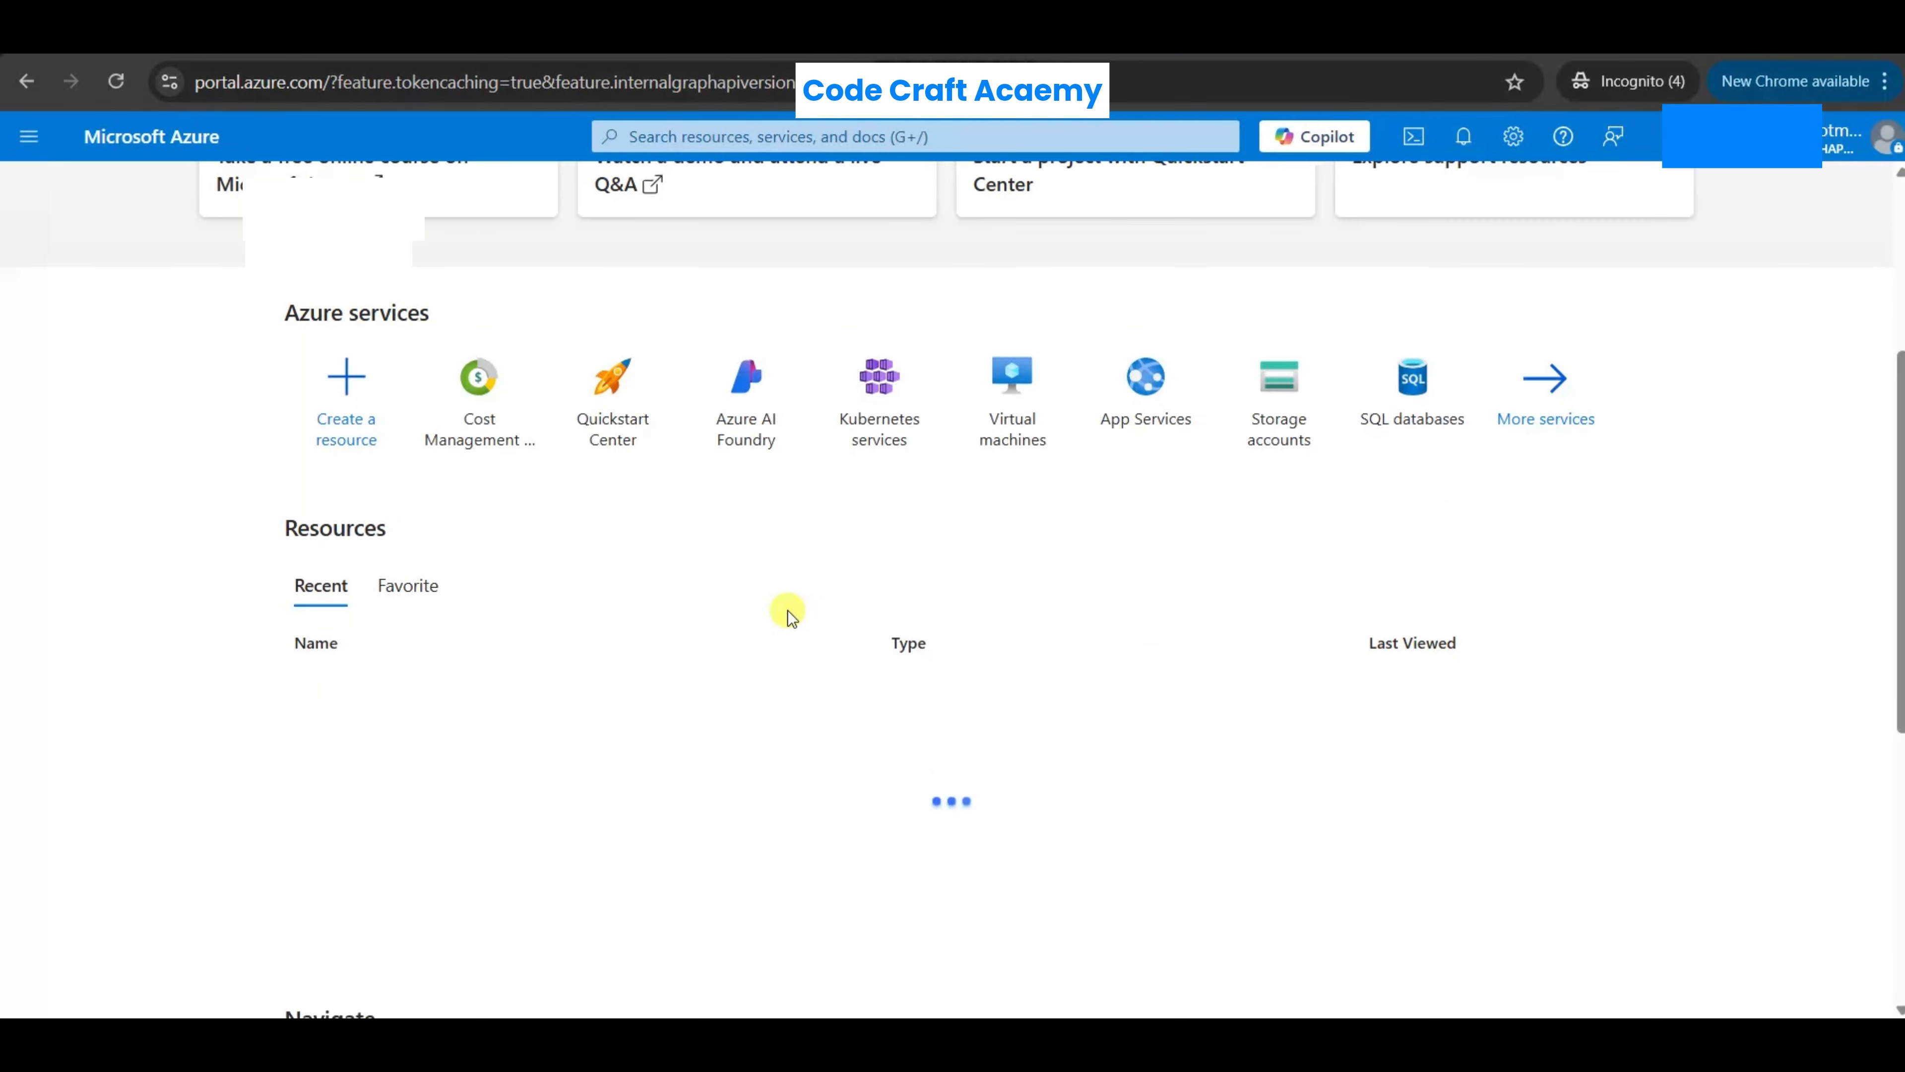
{"action": "scroll", "coordinate": [787, 610], "scroll_direction": "down", "scroll_amount": 2}
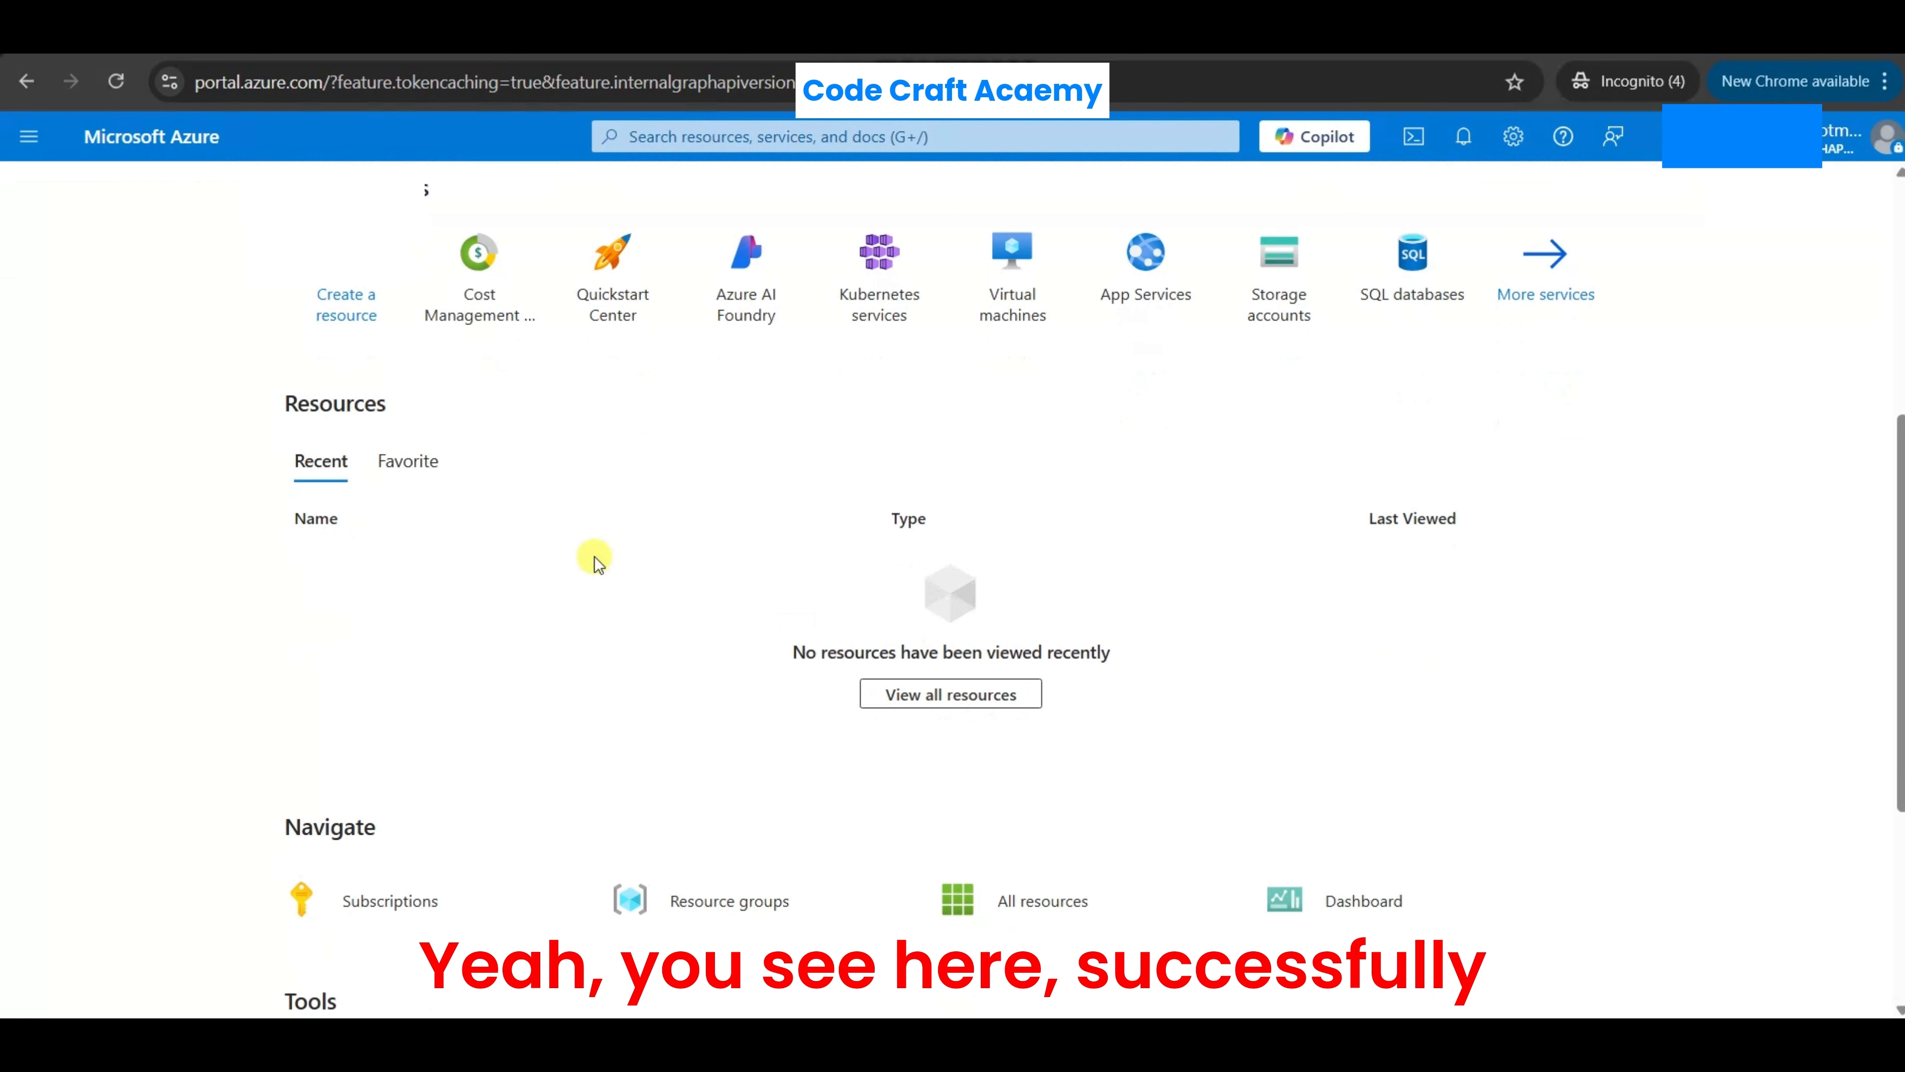